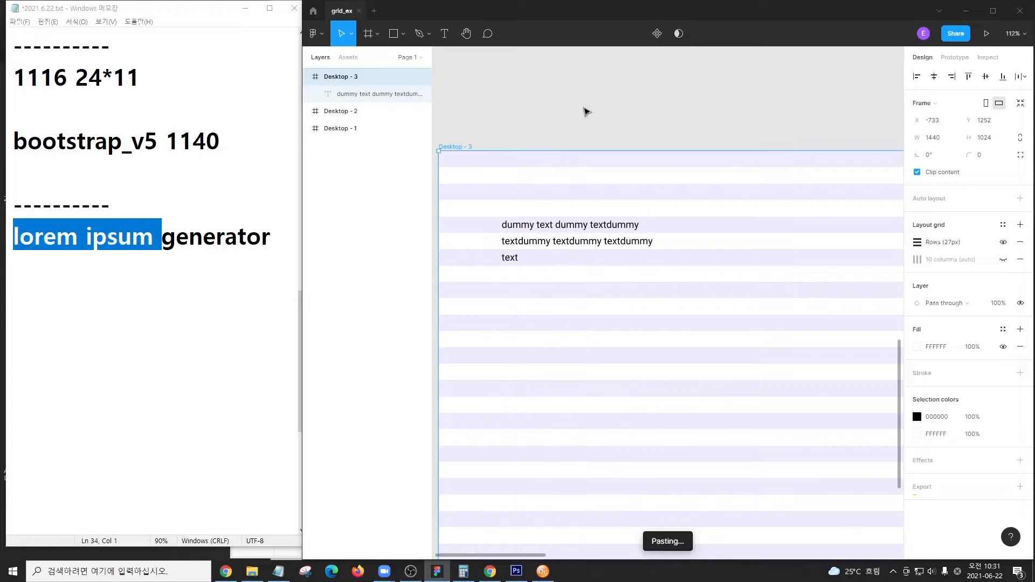
{"action": "mouse_move", "coordinate": [614, 143]}
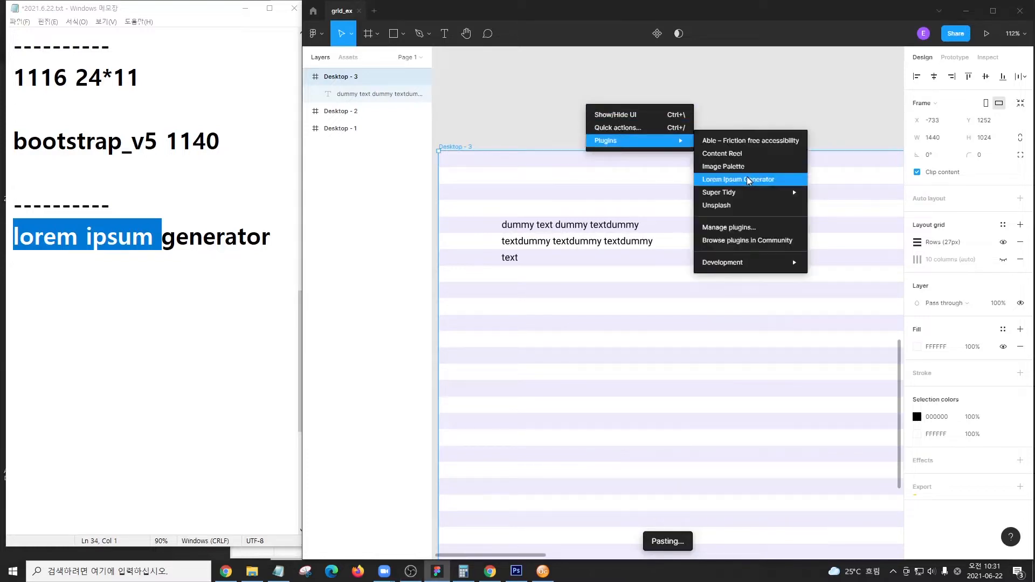
{"action": "left_click", "coordinate": [538, 78]}
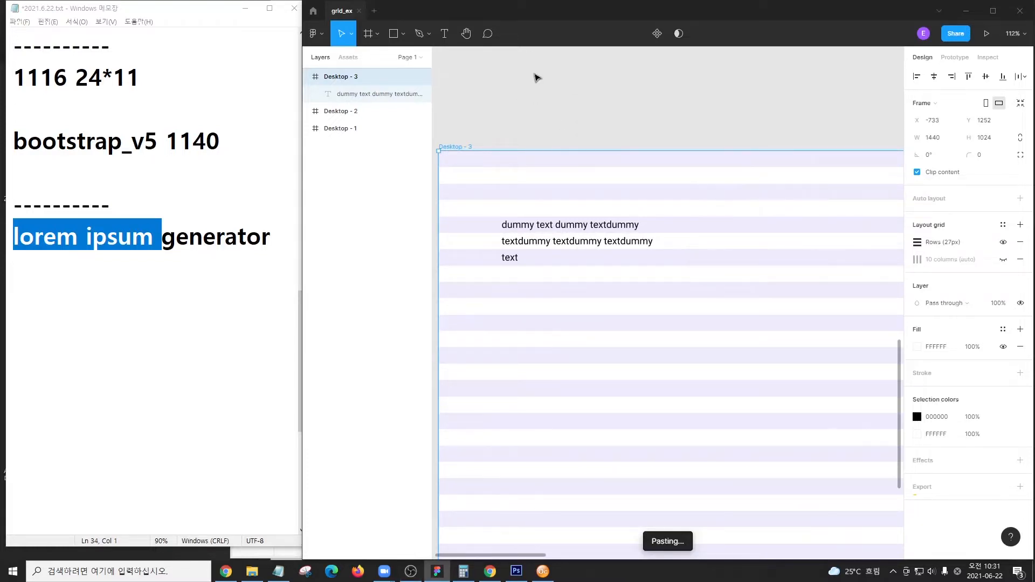
{"action": "right_click", "coordinate": [553, 74]}
{"action": "mouse_move", "coordinate": [620, 105]}
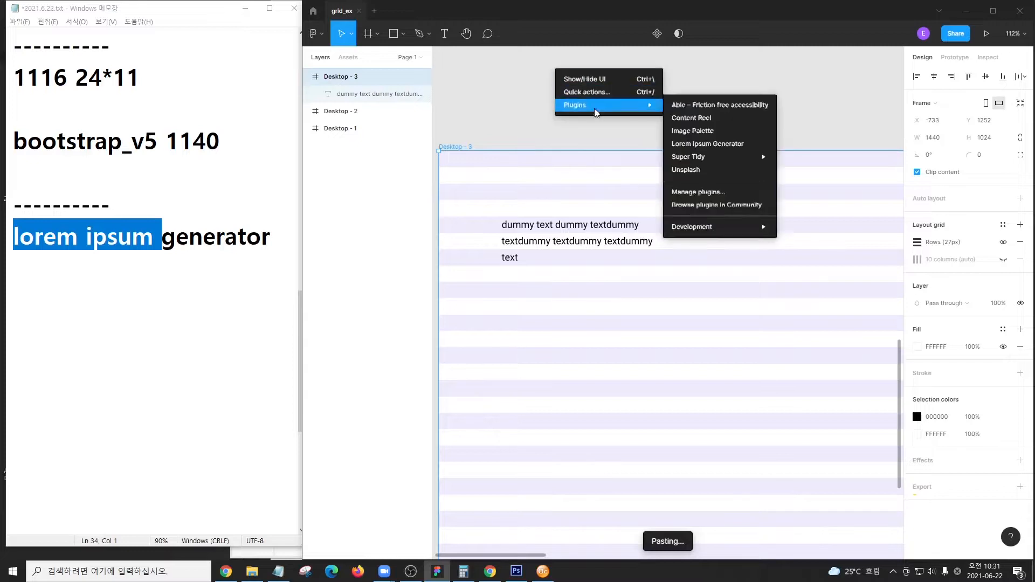
{"action": "left_click", "coordinate": [574, 307]}
Step: Generate 10 sentences with the Lorem Ipsum Generator plugin in the Desktop - 3 frame and move the block to about X 116, Y 378
{"action": "right_click", "coordinate": [573, 307]}
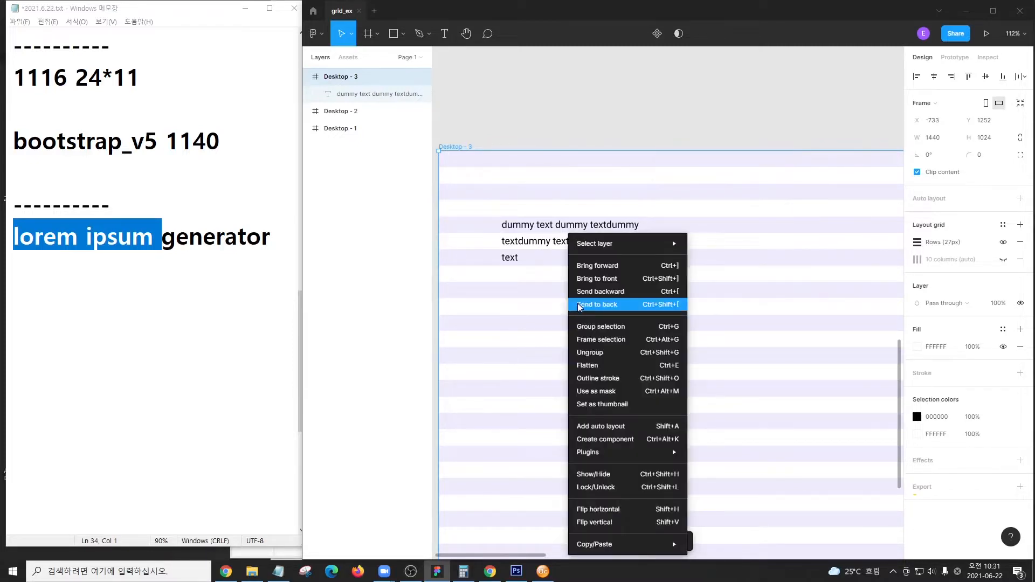
{"action": "mouse_move", "coordinate": [633, 454]}
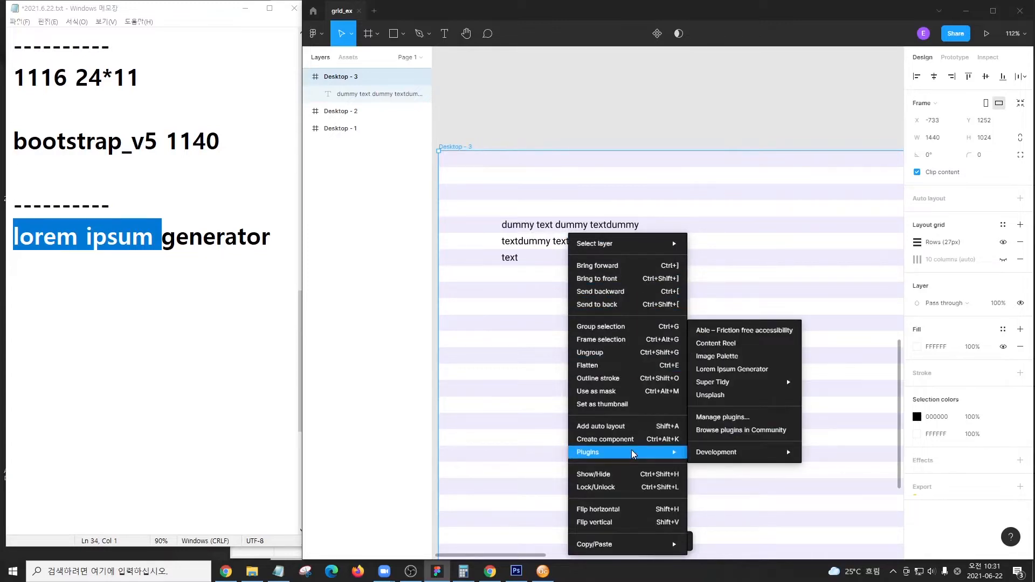
{"action": "left_click", "coordinate": [739, 370]}
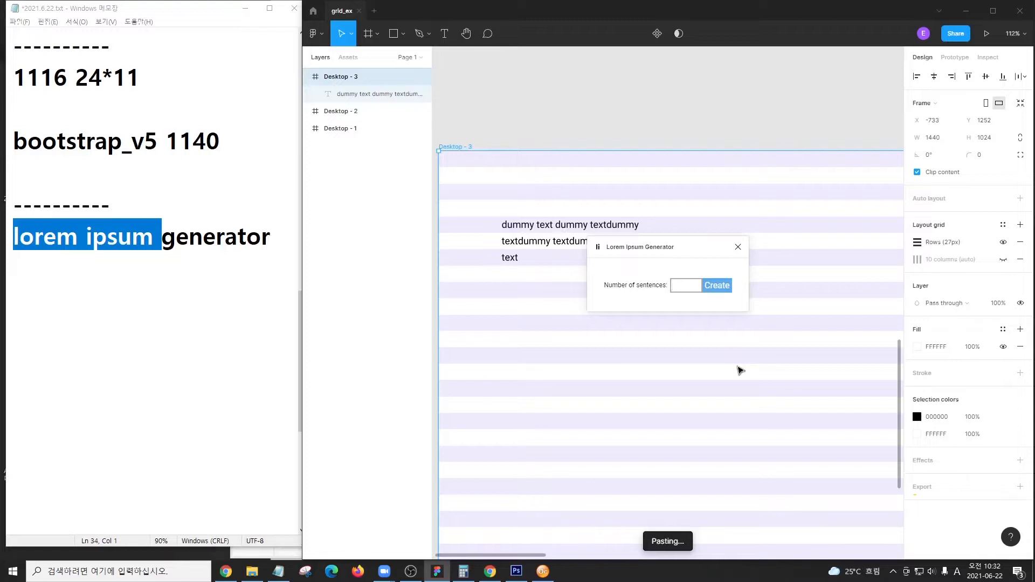
{"action": "type", "text": "10"}
{"action": "left_click", "coordinate": [717, 290]}
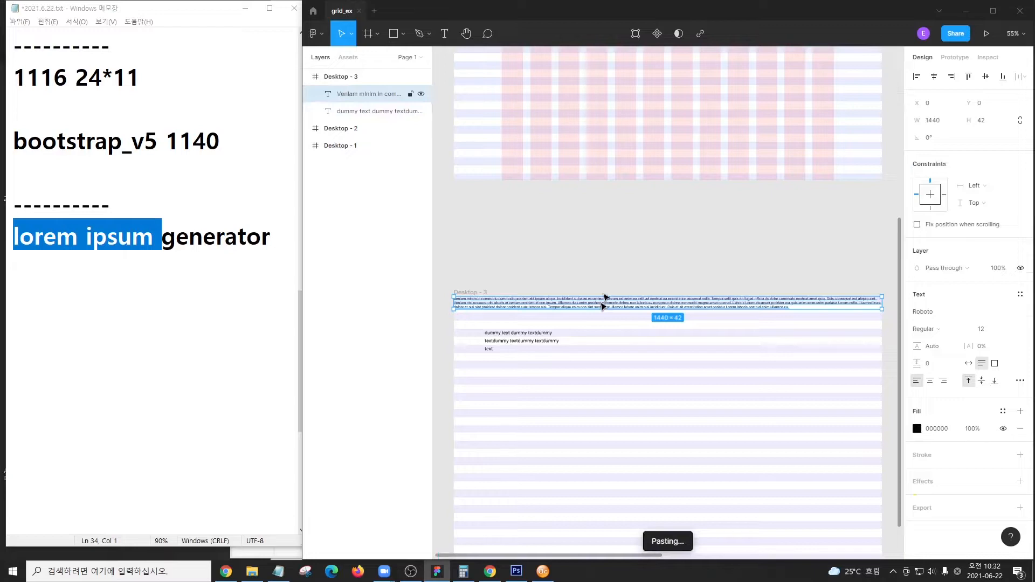
{"action": "left_click_drag", "start_coordinate": [604, 300], "coordinate": [638, 413]}
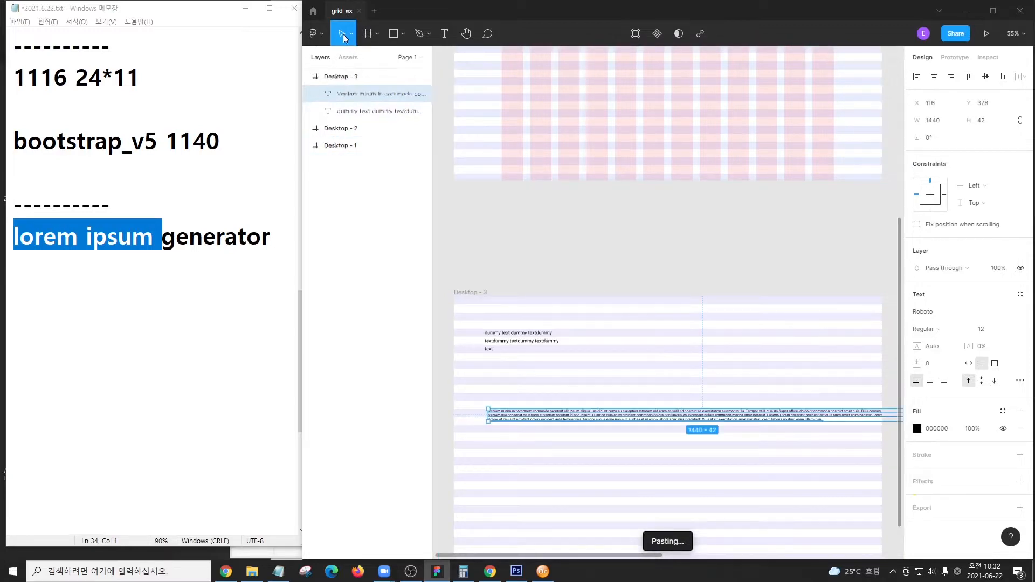
{"action": "left_click", "coordinate": [314, 34]}
{"action": "mouse_move", "coordinate": [368, 201]}
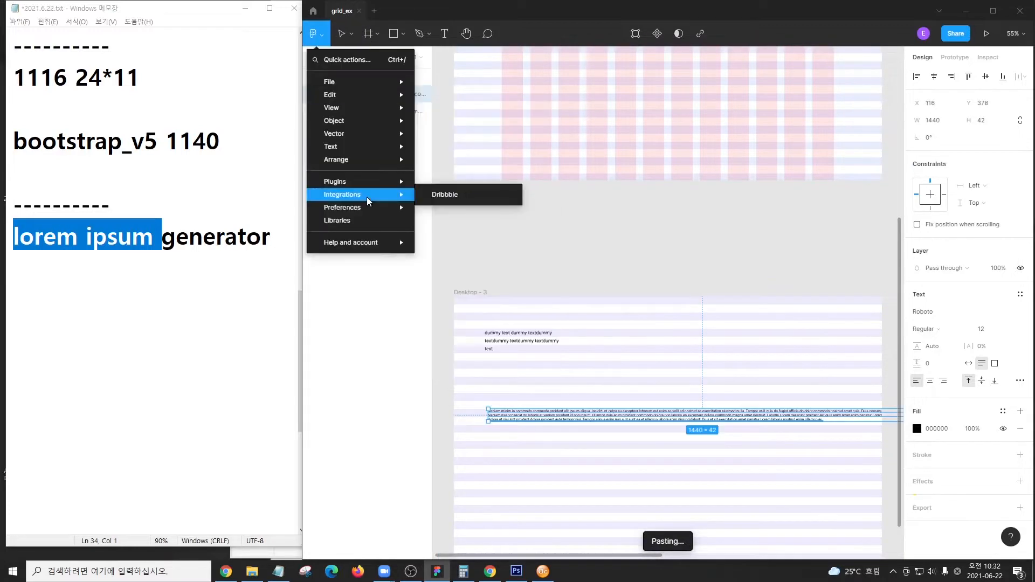
{"action": "left_click", "coordinate": [320, 36]}
{"action": "left_click", "coordinate": [315, 34]}
{"action": "left_click_drag", "start_coordinate": [302, 34], "coordinate": [320, 44]}
{"action": "left_click_drag", "start_coordinate": [320, 177], "coordinate": [408, 189]}
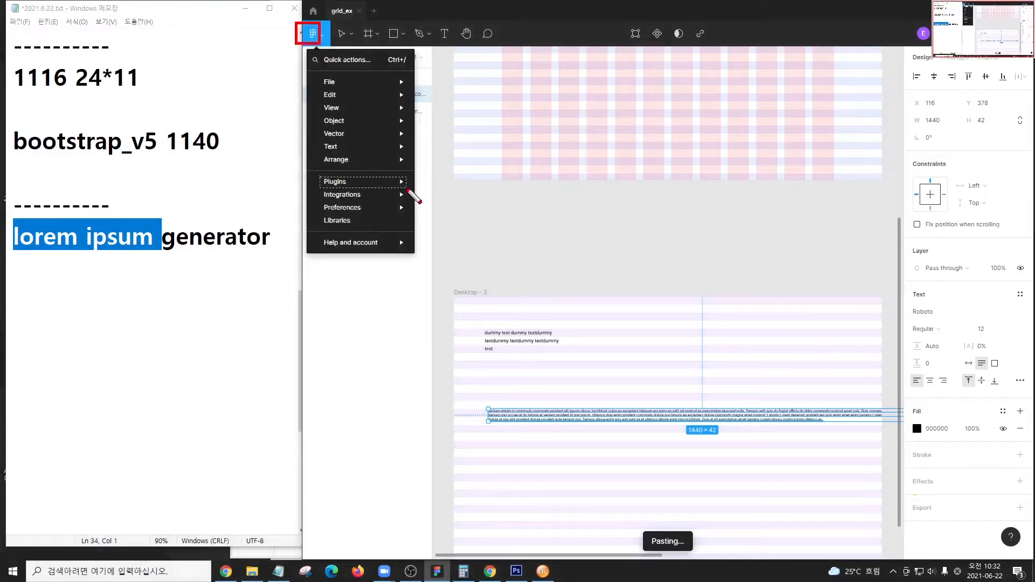
Step: Open the plugin manager, examine the list of installed plugins including Lorem Ipsum Generator, and close it
{"action": "left_click", "coordinate": [315, 35]}
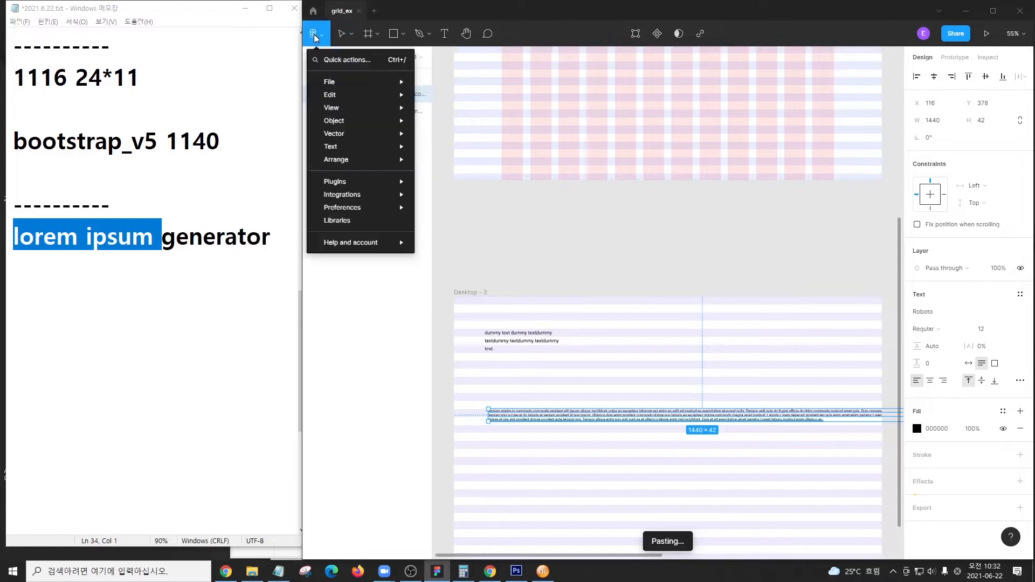
{"action": "mouse_move", "coordinate": [378, 182]}
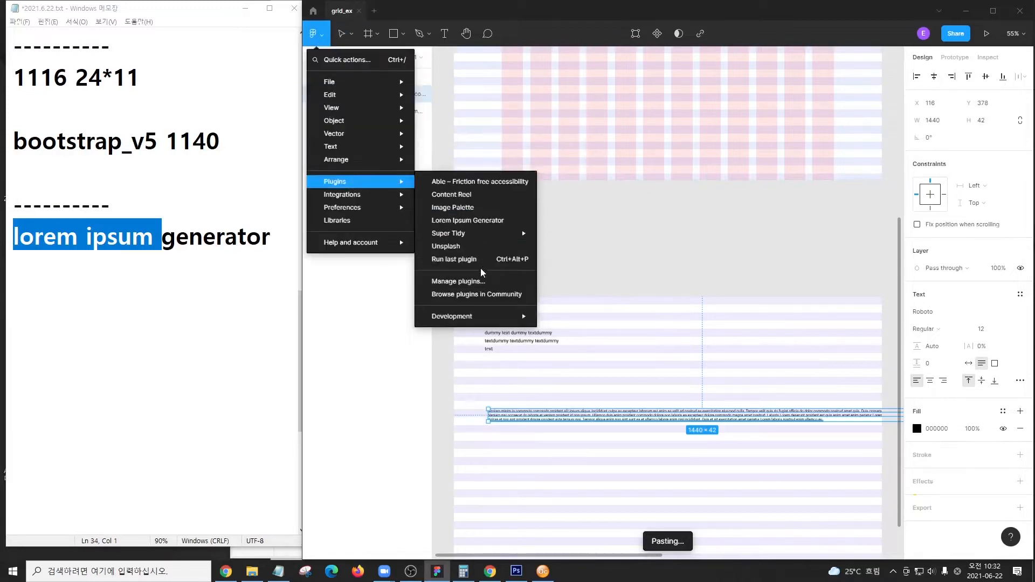
{"action": "mouse_move", "coordinate": [423, 269]}
{"action": "left_mouse_down"}
{"action": "mouse_move", "coordinate": [501, 296]}
{"action": "mouse_move", "coordinate": [492, 290]}
{"action": "left_mouse_up"}
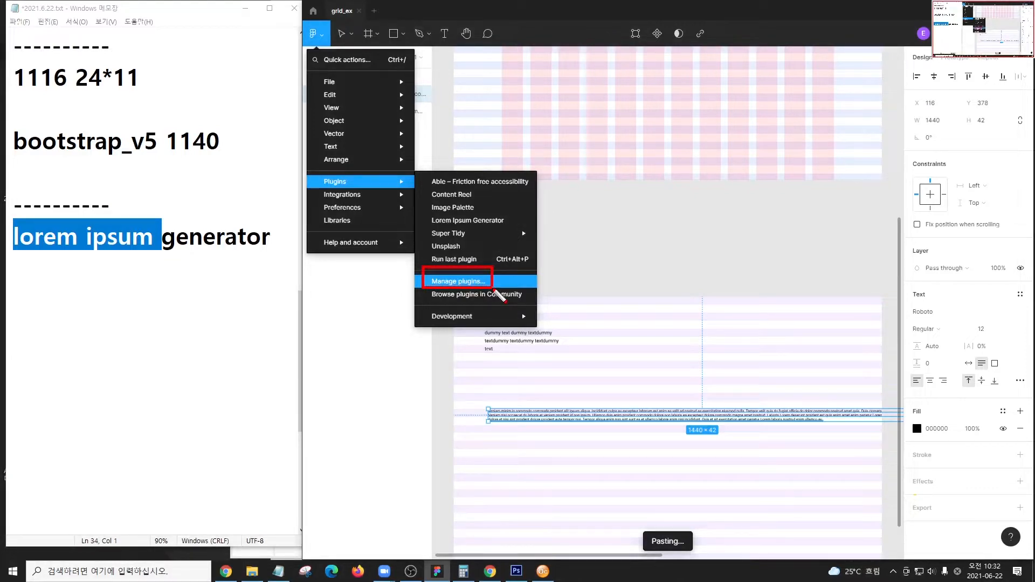
{"action": "key", "text": "Escape"}
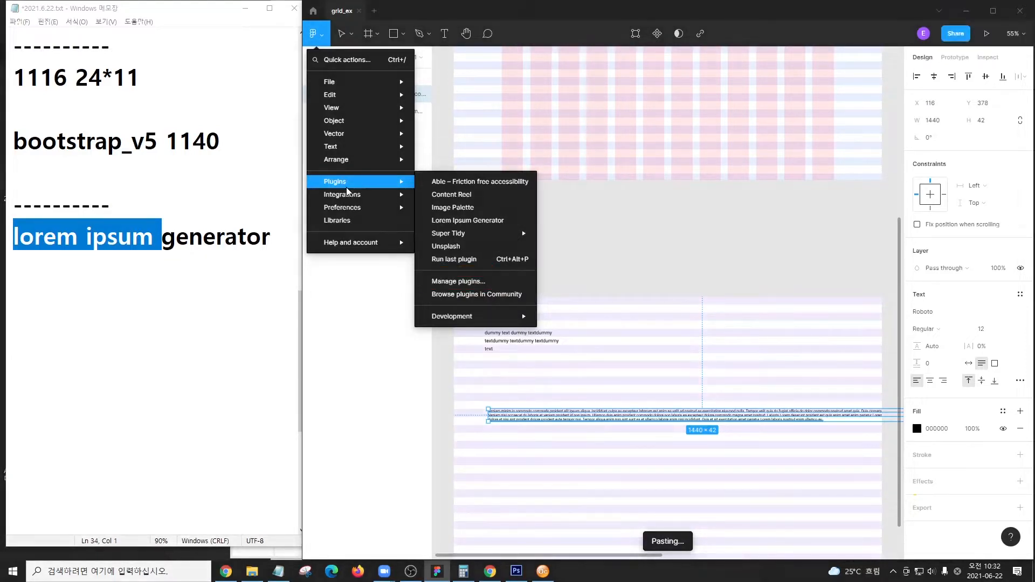
{"action": "left_click", "coordinate": [460, 282]}
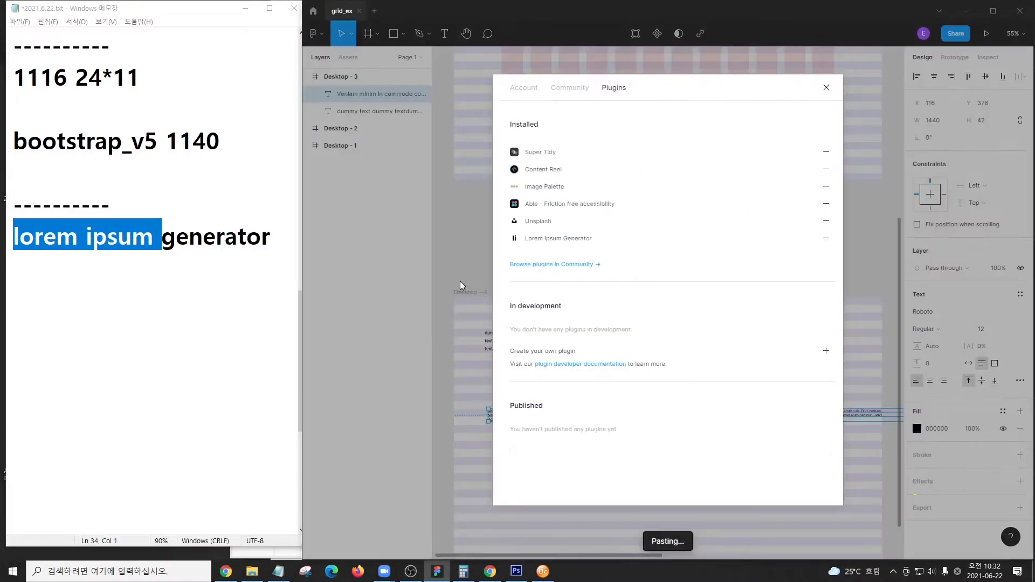
{"action": "key", "text": "ctrl+2"}
{"action": "left_click_drag", "start_coordinate": [478, 115], "coordinate": [759, 275]}
{"action": "left_click_drag", "start_coordinate": [500, 232], "coordinate": [621, 246]}
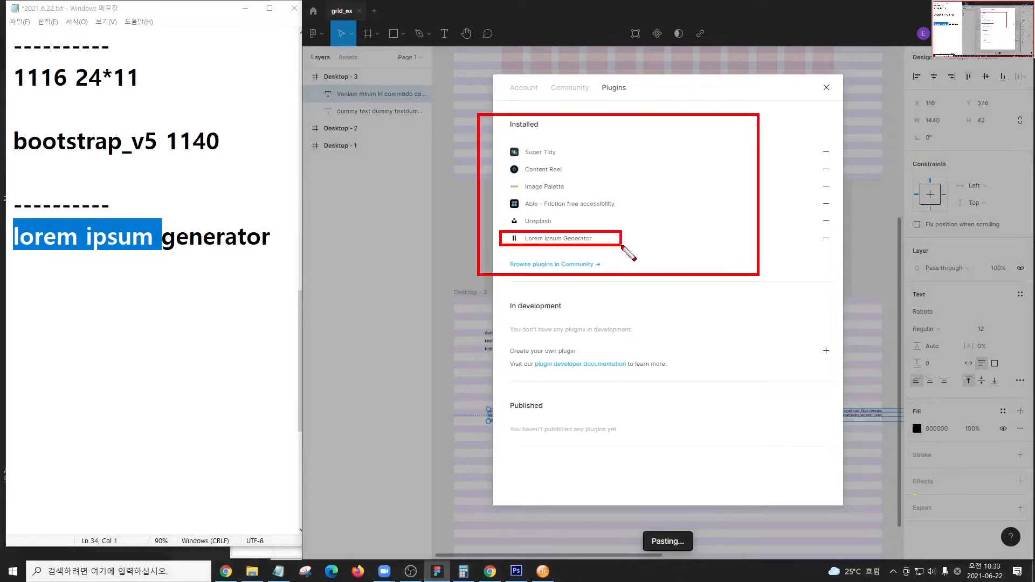
{"action": "key", "text": "Escape"}
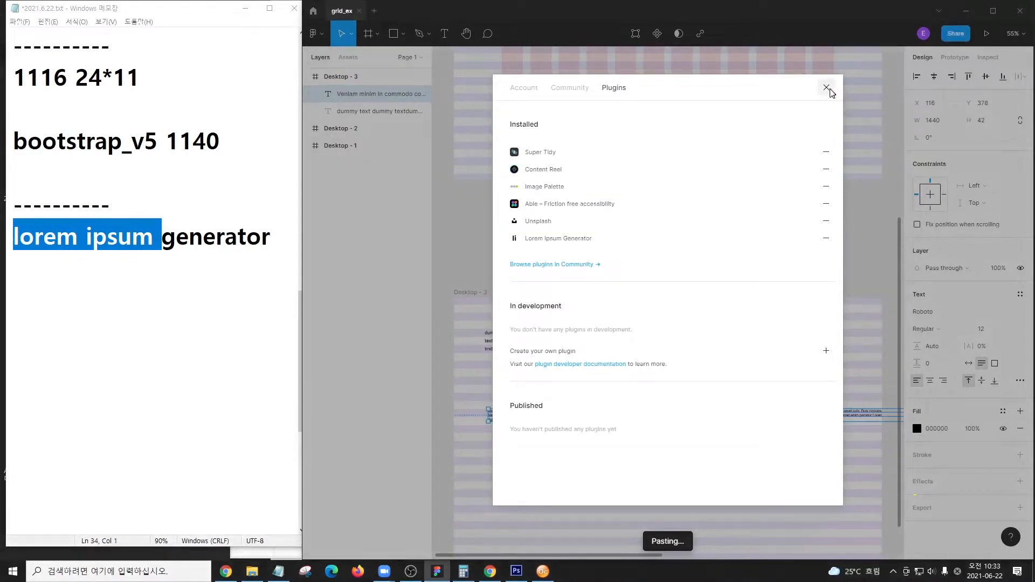
{"action": "left_click", "coordinate": [828, 89]}
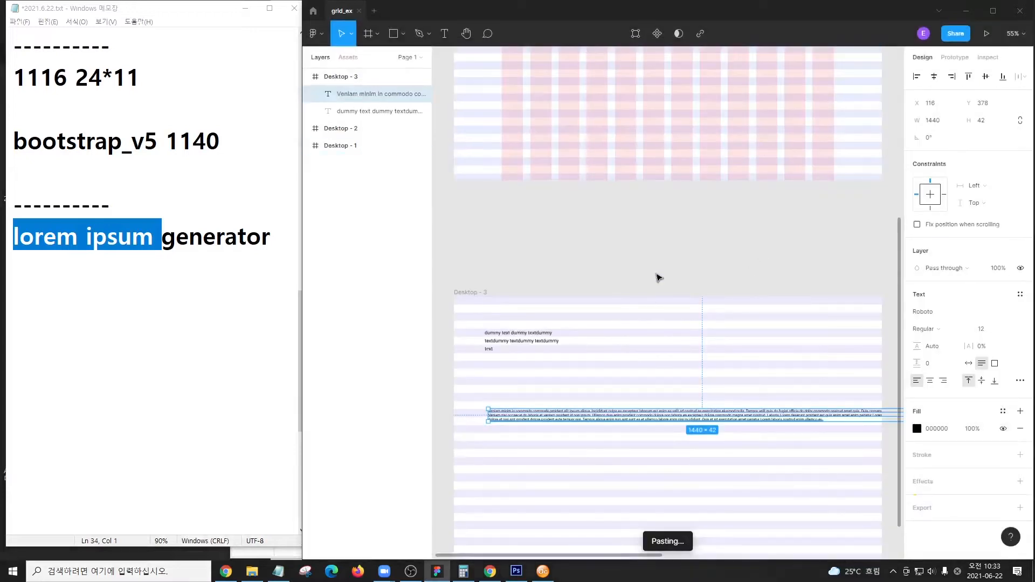
{"action": "left_click", "coordinate": [658, 277]}
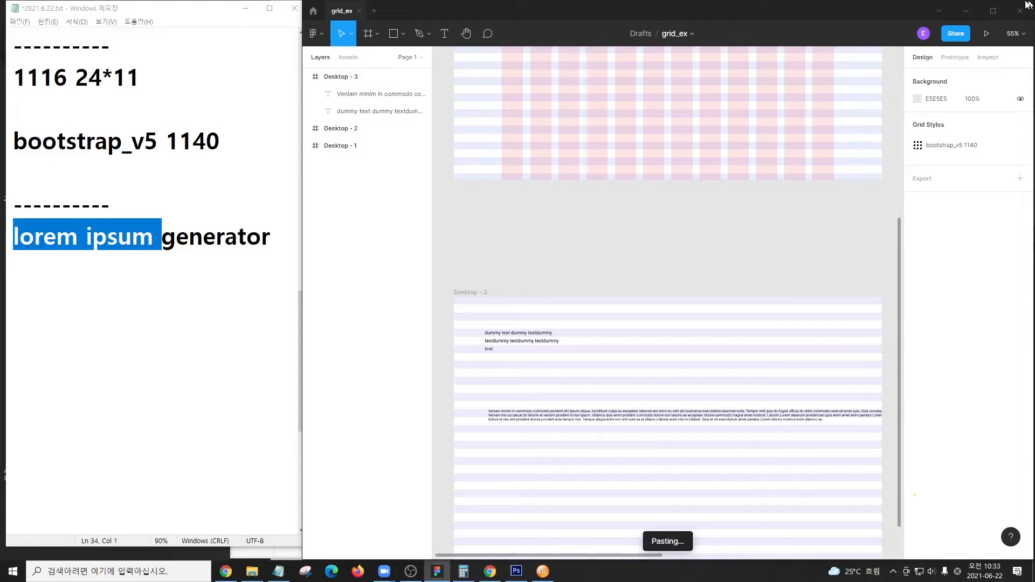
Step: Resize the generated text box to about 357 × 189 and move it to about X 95, Y 216, beneath the dummy text
{"action": "left_click", "coordinate": [681, 415]}
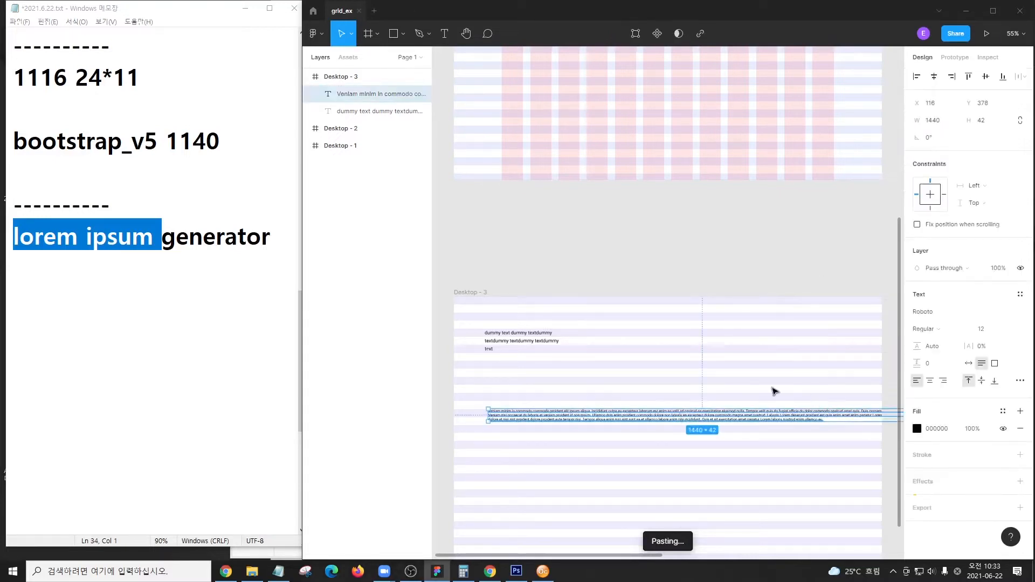
{"action": "key", "text": "minus"}
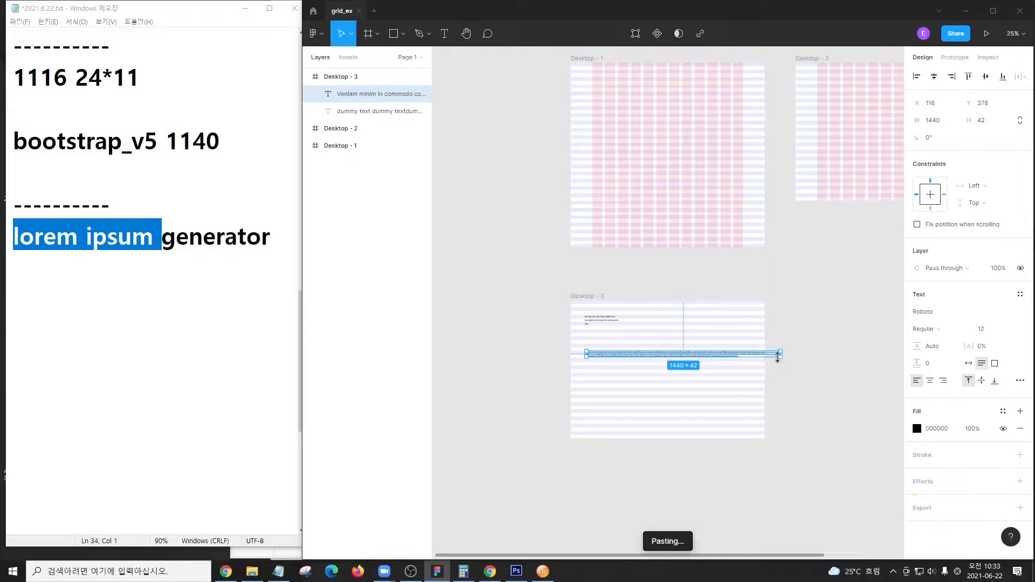
{"action": "left_click_drag", "start_coordinate": [781, 356], "coordinate": [635, 377]}
{"action": "scroll", "coordinate": [596, 363], "scroll_direction": "up", "scroll_amount": 5}
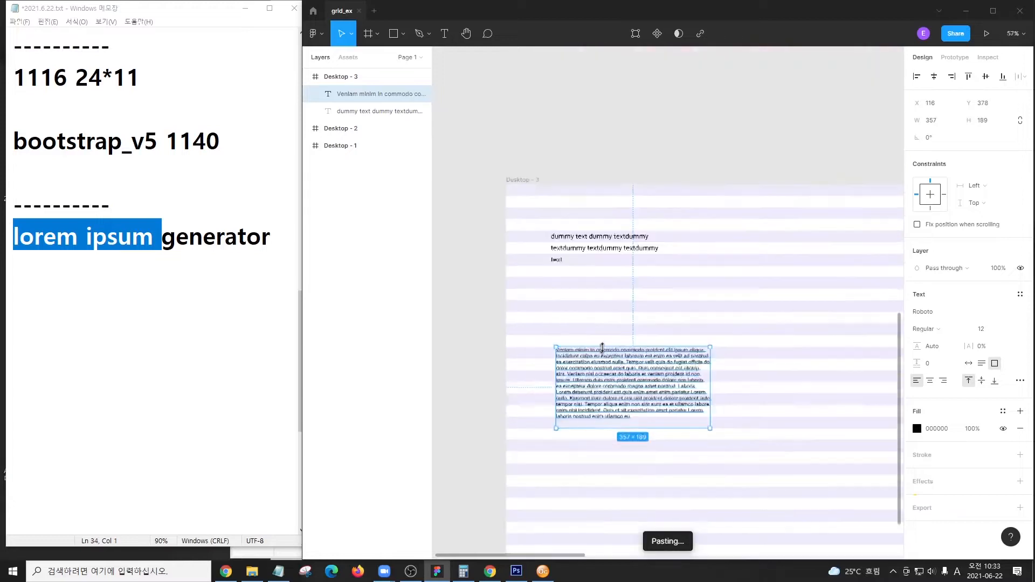
{"action": "scroll", "coordinate": [603, 346], "scroll_direction": "up", "scroll_amount": 5}
{"action": "left_click_drag", "start_coordinate": [614, 369], "coordinate": [603, 267]}
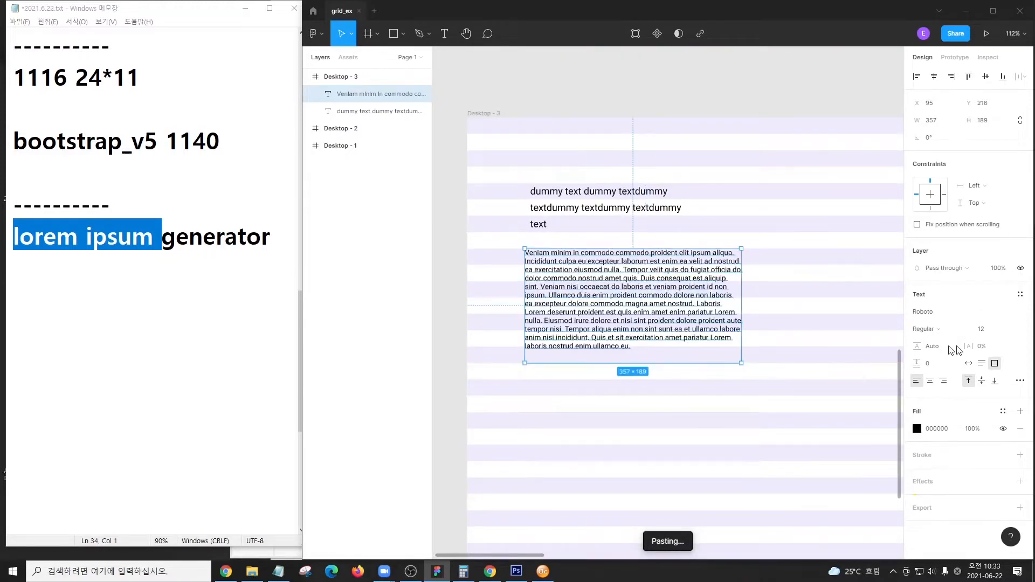
Step: Set the generated paragraph's font size to 16 and its line height to 24
{"action": "left_click", "coordinate": [982, 329]}
{"action": "type", "text": "16"}
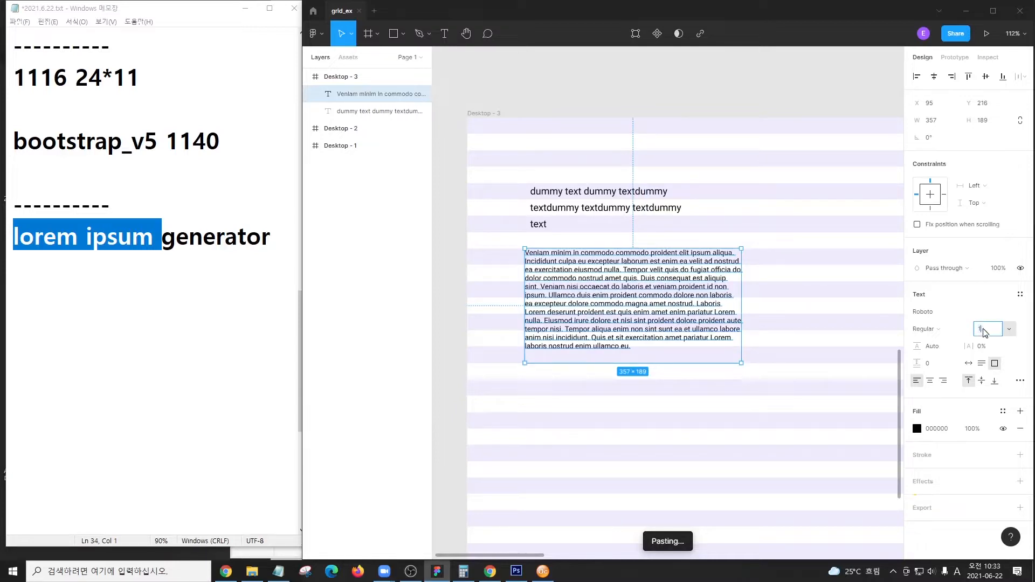
{"action": "left_click", "coordinate": [944, 351]}
{"action": "type", "text": "24"}
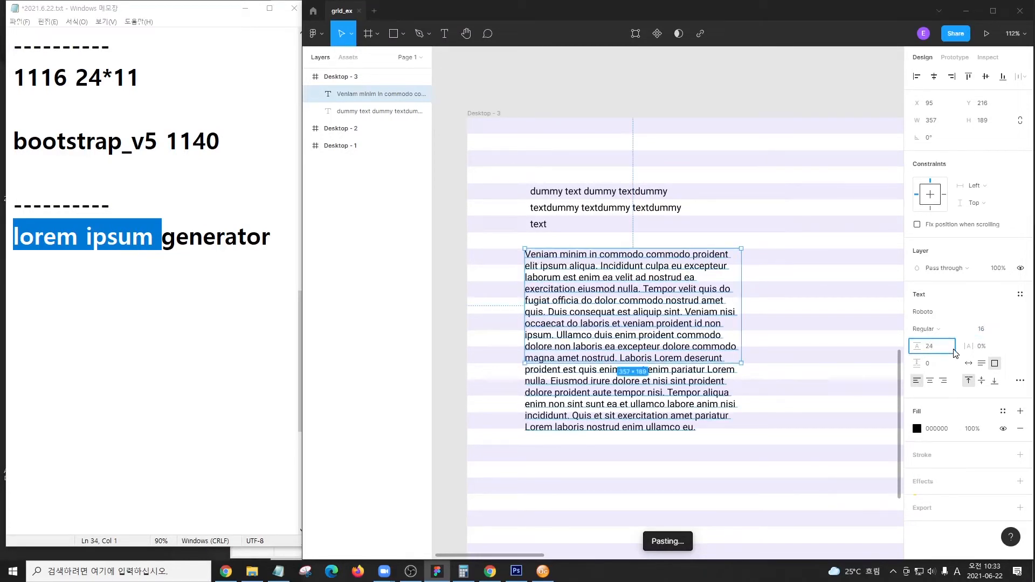
{"action": "key", "text": "Return"}
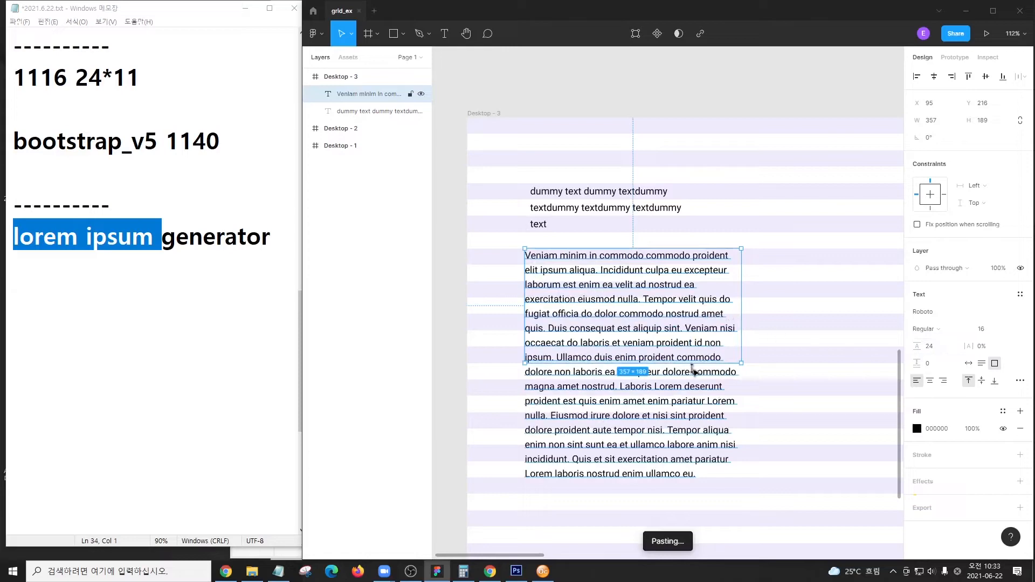
Step: Enlarge the generated text box to about 468 × 311 and delete its text from "Ullamco" to the end
{"action": "left_click_drag", "start_coordinate": [741, 363], "coordinate": [801, 419]}
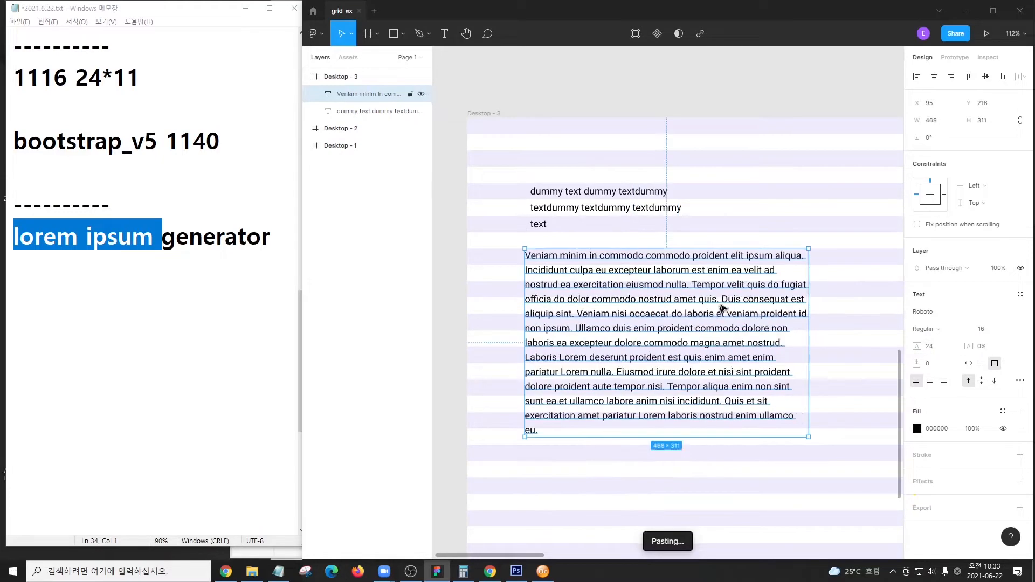
{"action": "double_click", "coordinate": [723, 299]}
{"action": "left_click", "coordinate": [723, 299]}
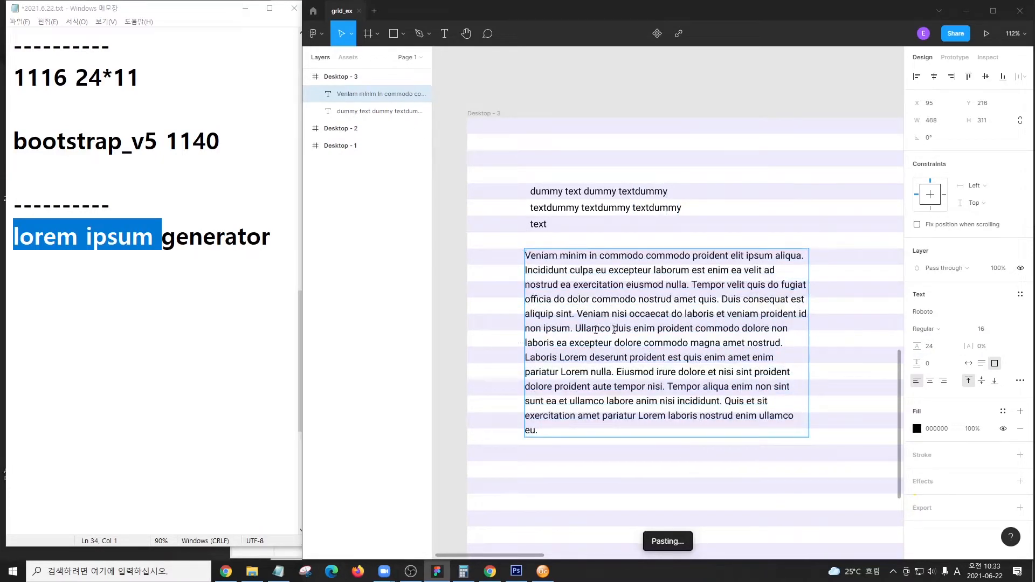
{"action": "left_click_drag", "start_coordinate": [581, 329], "coordinate": [837, 411]}
{"action": "key", "text": "BackSpace"}
{"action": "double_click", "coordinate": [584, 330]}
{"action": "key", "text": "BackSpace"}
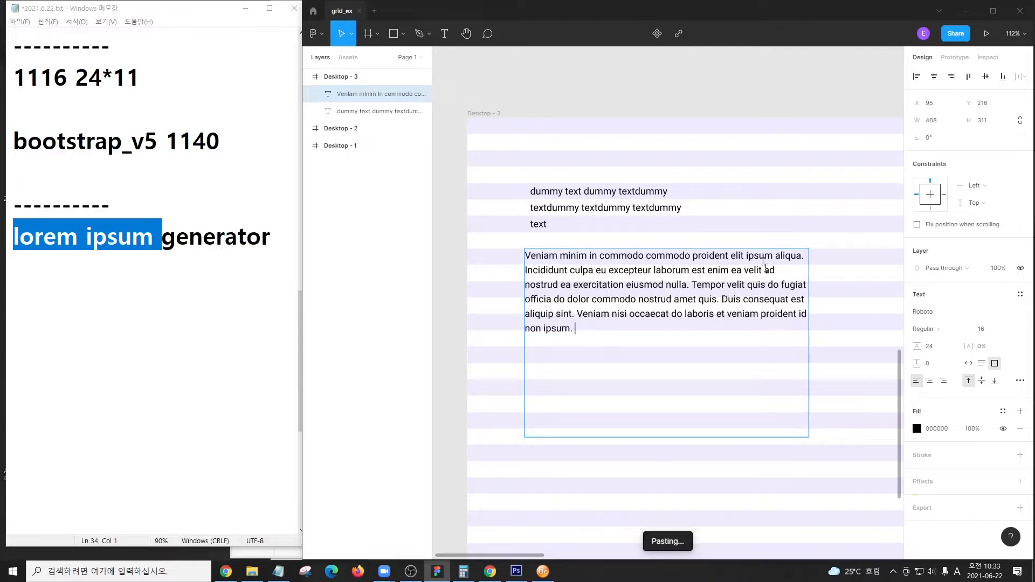
Step: Shrink the paragraph's text box to about 333 × 220 and align its left edge with the dummy text at X 104
{"action": "key", "text": "Escape"}
{"action": "left_click_drag", "start_coordinate": [809, 437], "coordinate": [727, 381]}
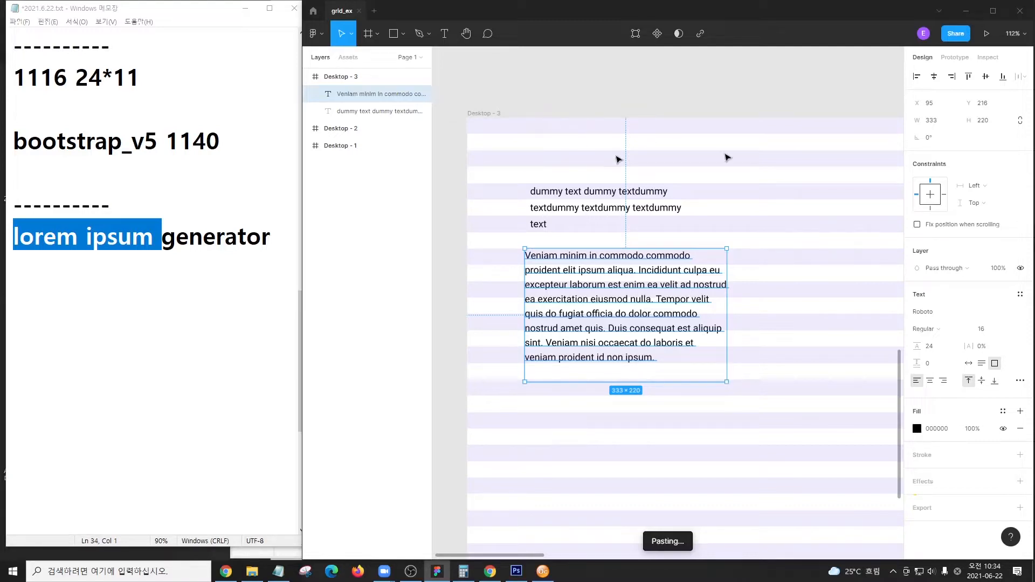
{"action": "left_click_drag", "start_coordinate": [619, 251], "coordinate": [626, 261]}
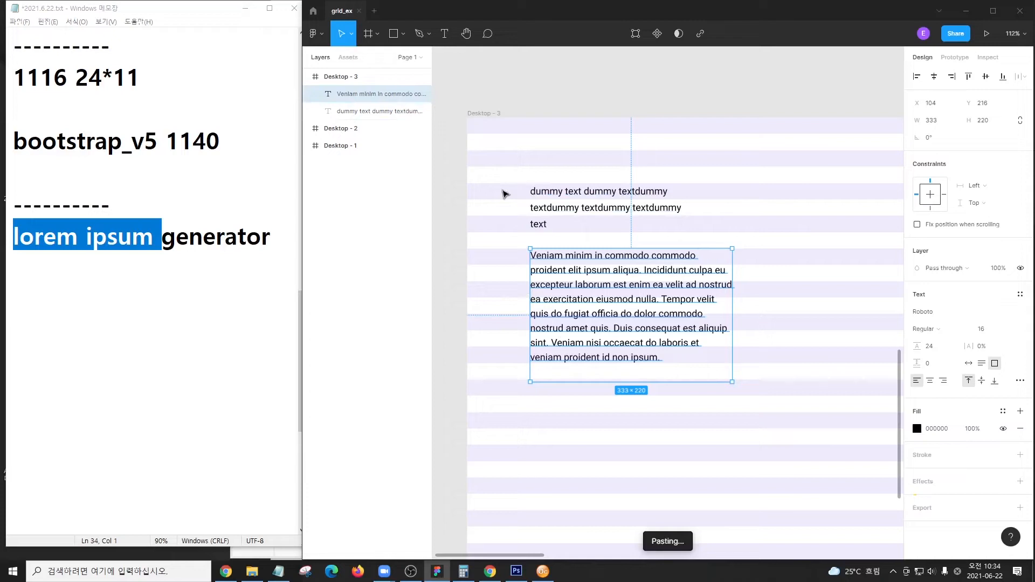
Step: Set the generated paragraph's line height to 27 to match the 27px row grid, and deselect it
{"action": "left_click", "coordinate": [941, 351]}
{"action": "type", "text": "27"}
{"action": "key", "text": "Return"}
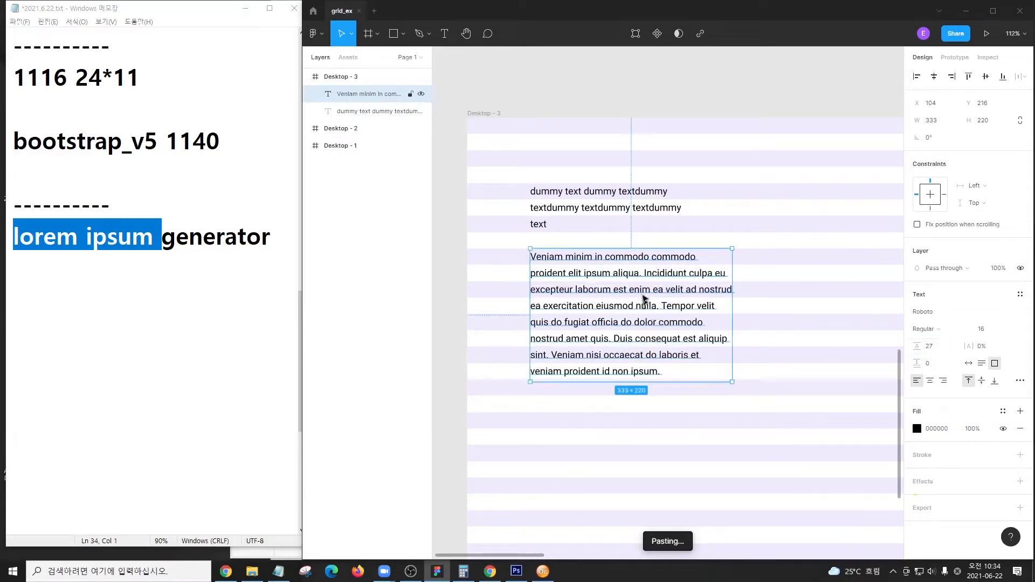
{"action": "left_click", "coordinate": [747, 276]}
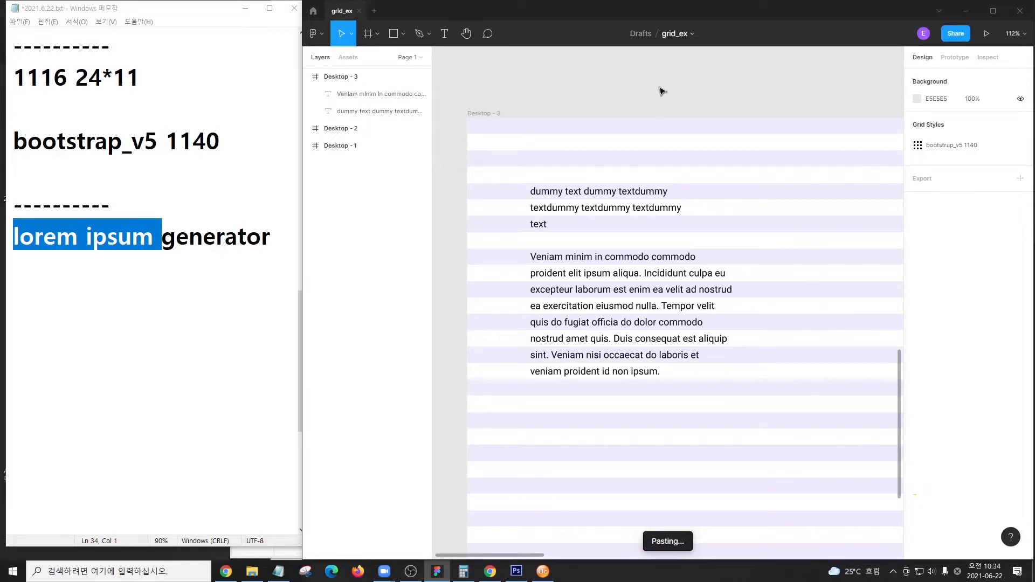
{"action": "key", "text": "minus"}
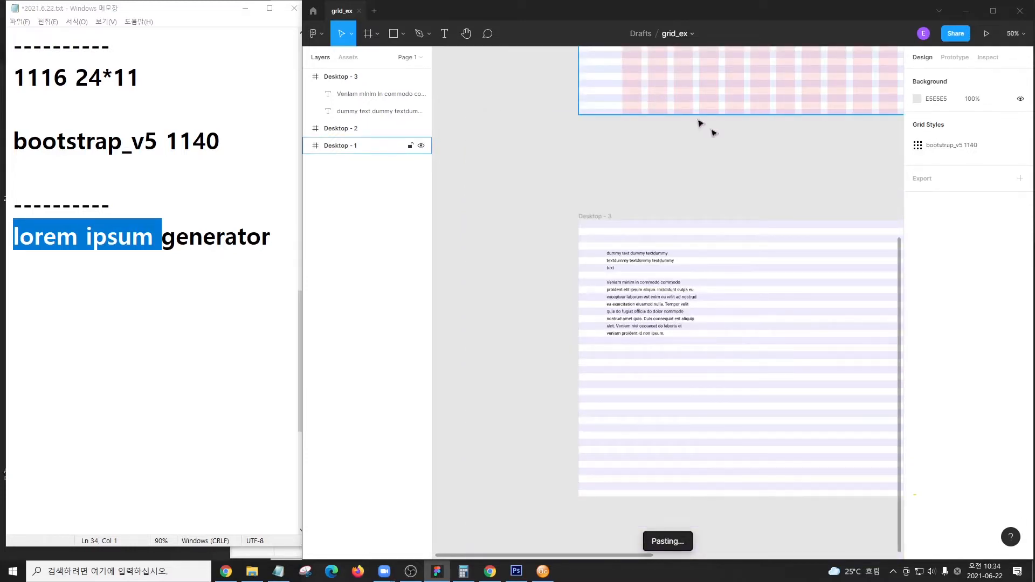
{"action": "left_click_drag", "start_coordinate": [832, 169], "coordinate": [437, 144]}
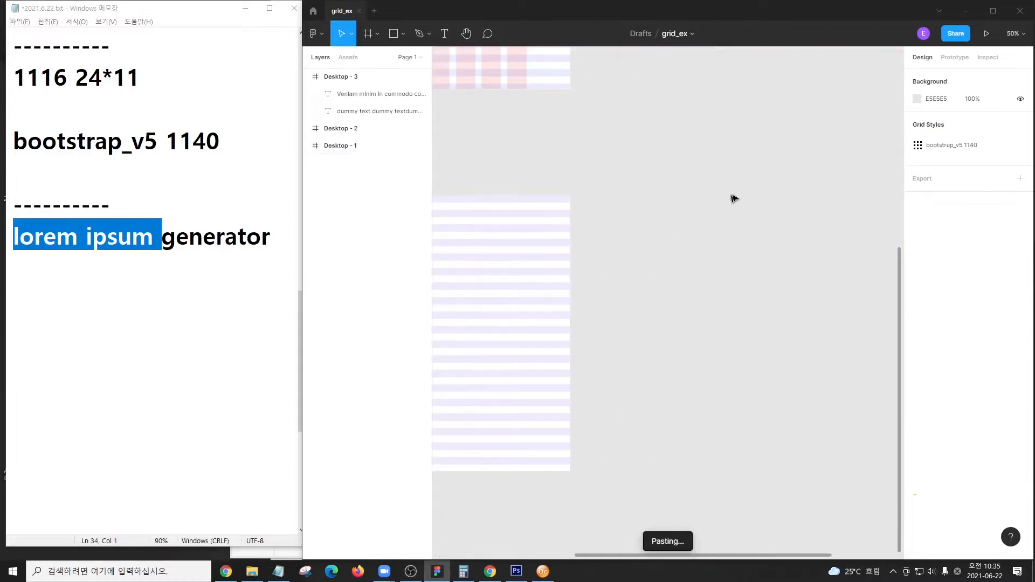
Step: Add a 1440 × 1024 Desktop frame beside the Desktop - 3 frame and place it at X 840, Y 1252
{"action": "scroll", "coordinate": [644, 194], "scroll_direction": "right", "scroll_amount": 3}
{"action": "left_click", "coordinate": [368, 34]}
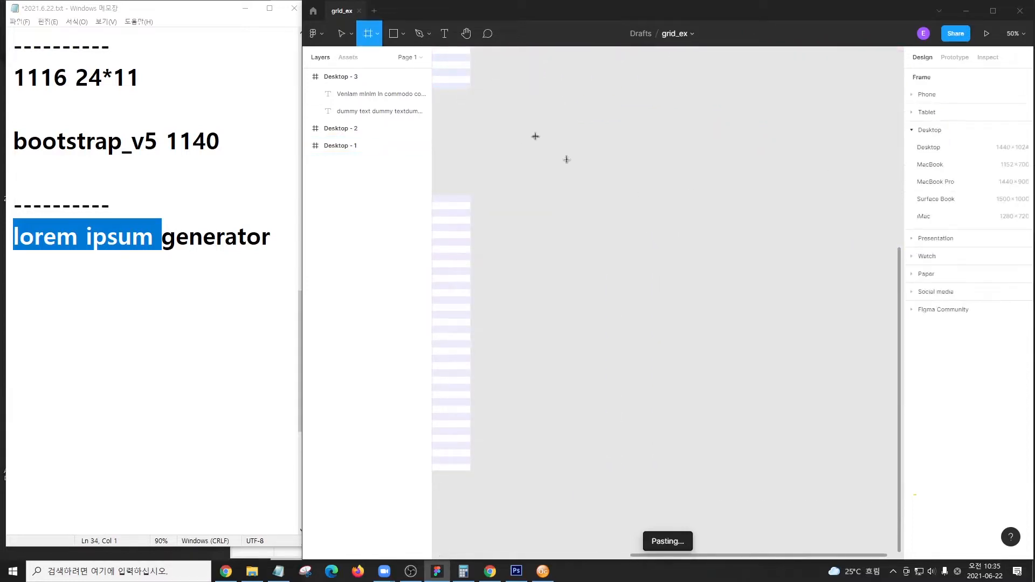
{"action": "left_click", "coordinate": [950, 147]}
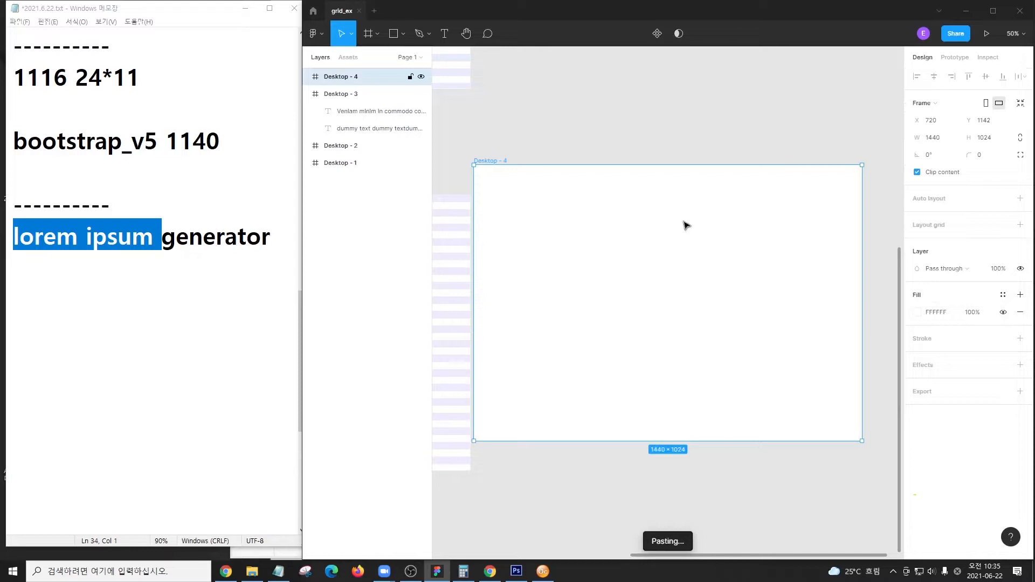
{"action": "left_click_drag", "start_coordinate": [612, 235], "coordinate": [607, 228]}
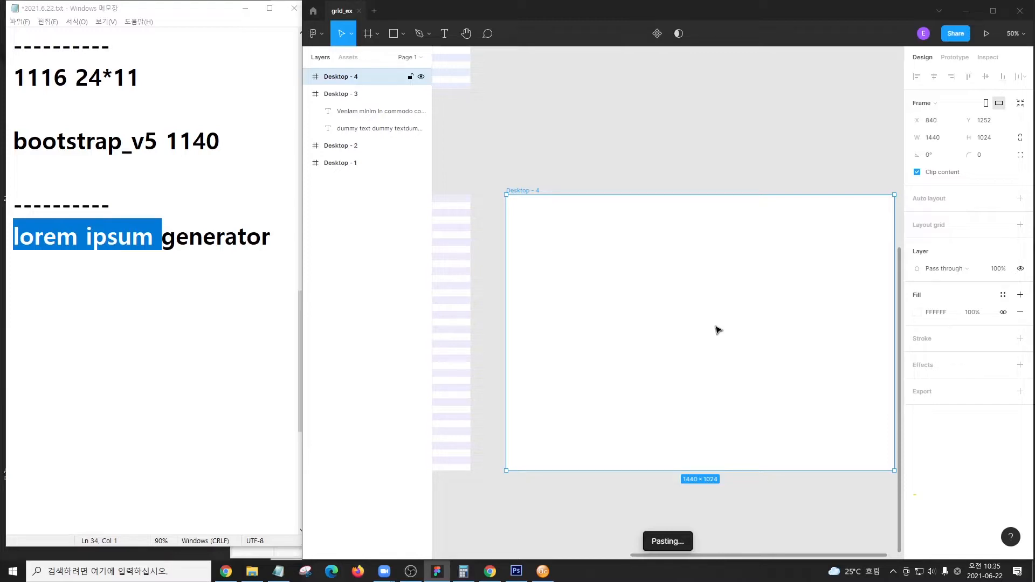
Step: Draw a 360 × 434 rectangle in the Desktop - 4 frame and duplicate it twice to the right with 30 px gaps
{"action": "left_click", "coordinate": [403, 40]}
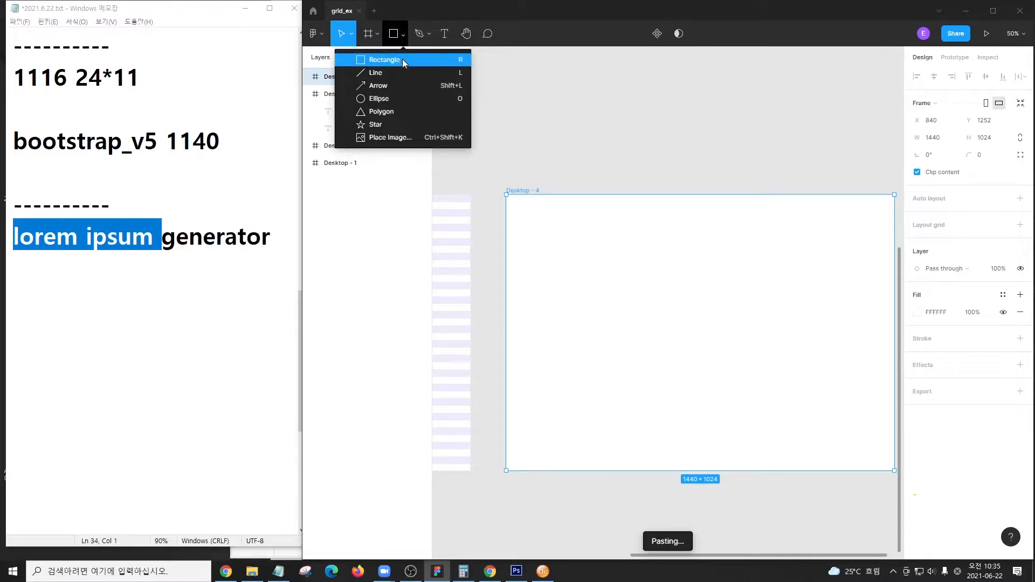
{"action": "left_click", "coordinate": [403, 59]}
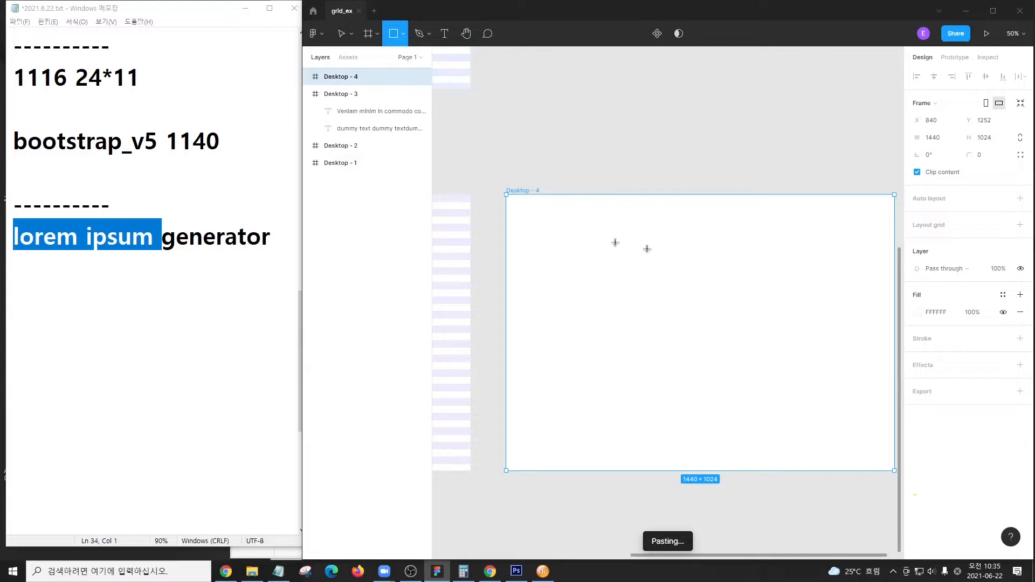
{"action": "left_click_drag", "start_coordinate": [559, 244], "coordinate": [564, 252]}
{"action": "mouse_move", "coordinate": [604, 344]}
{"action": "left_mouse_down"}
{"action": "mouse_move", "coordinate": [635, 377]}
{"action": "mouse_move", "coordinate": [658, 366]}
{"action": "left_mouse_up"}
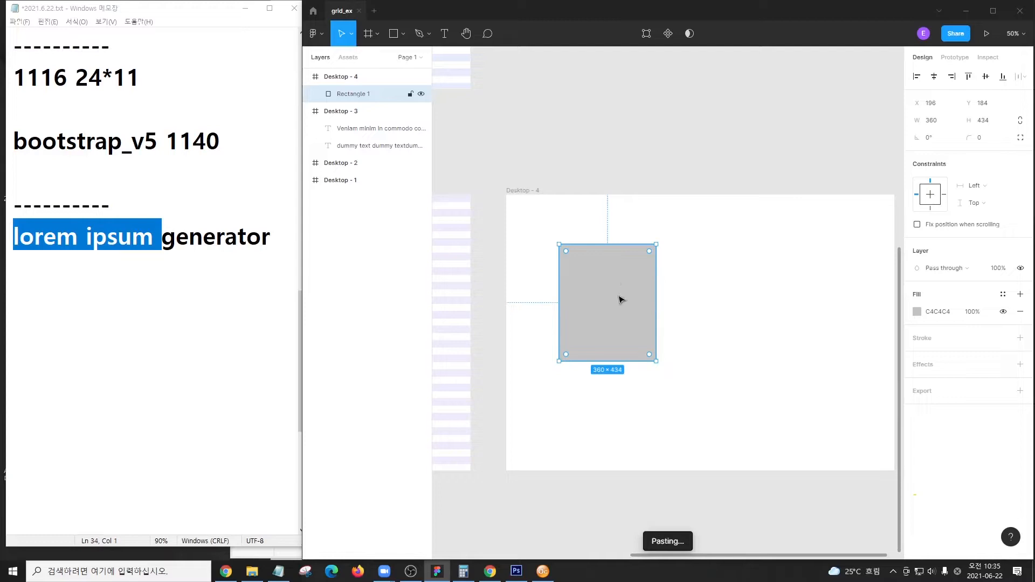
{"action": "left_click_drag", "start_coordinate": [608, 292], "coordinate": [714, 294]}
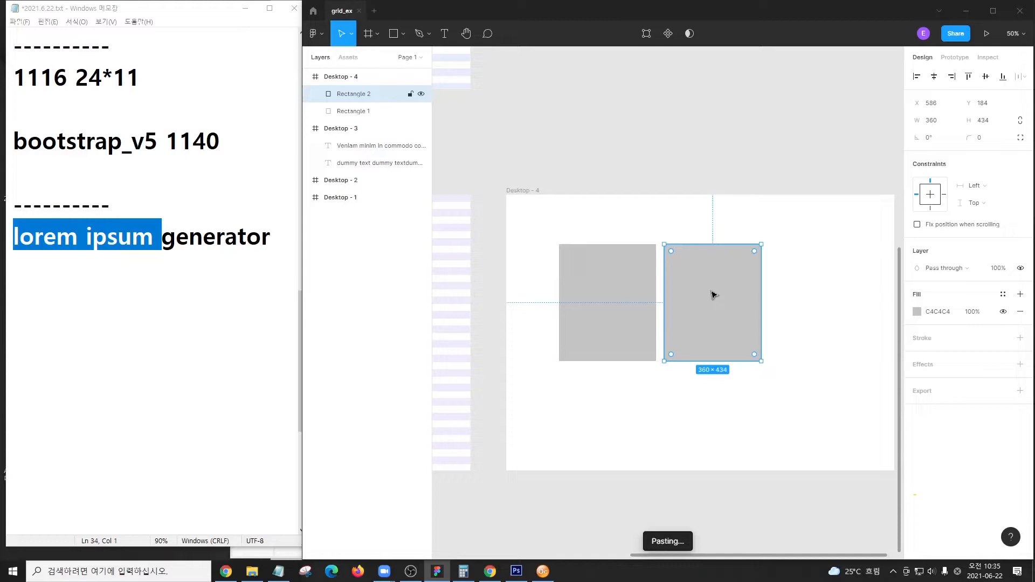
{"action": "key", "text": "ctrl+d"}
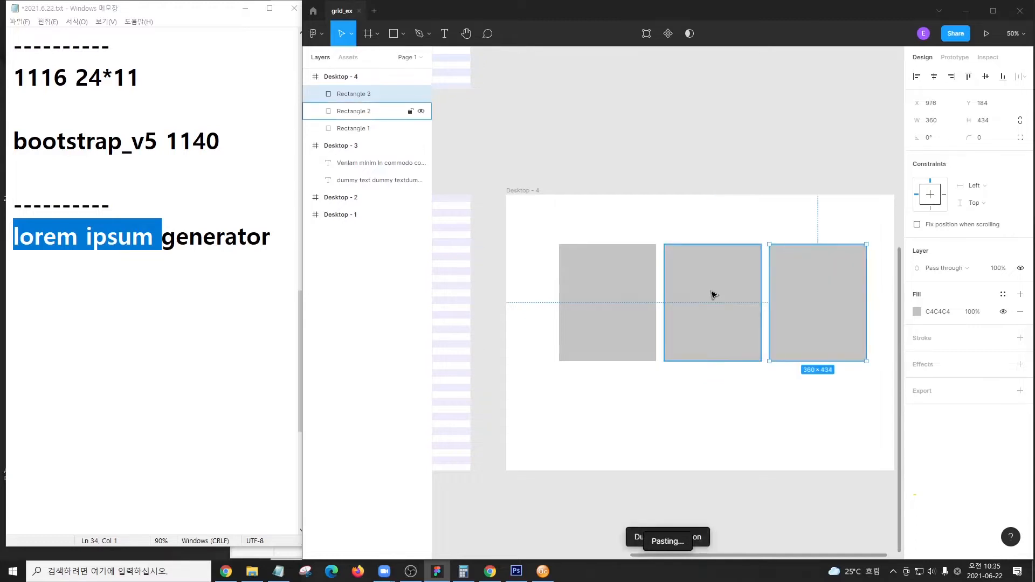
Step: In the Notepad file, add the note "CTRL + D 이전 작업 반복" below "lorem ipsum generator", followed by several blank lines
{"action": "left_click", "coordinate": [289, 246]}
{"action": "key", "text": "Return"}
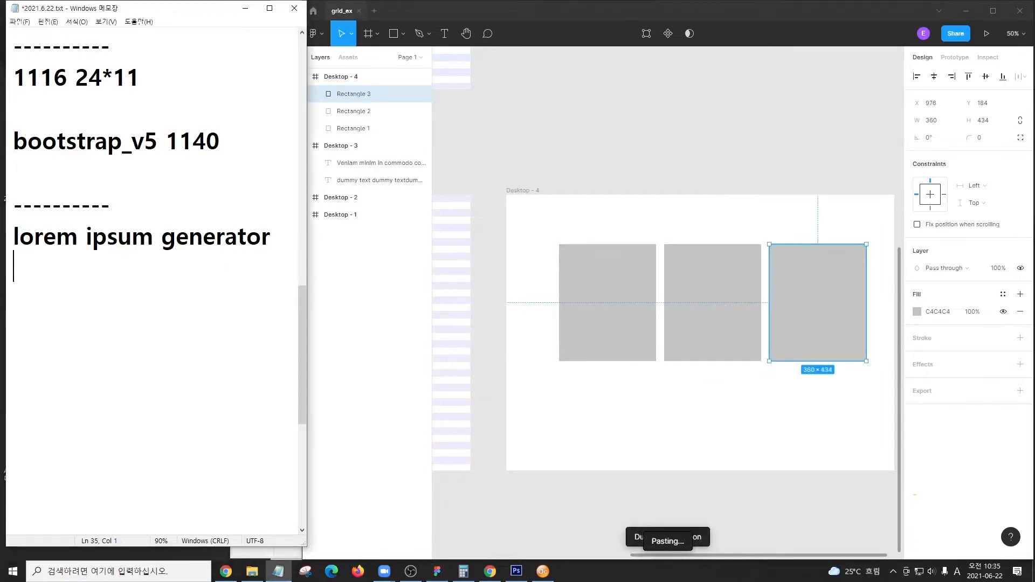
{"action": "type", "text": "CTRL + D 이전 작업 반복"}
{"action": "key", "text": "Up"}
{"action": "key", "text": "Up"}
{"action": "key", "text": "End"}
{"action": "key", "text": "Return"}
{"action": "key", "text": "Down"}
{"action": "key", "text": "End"}
{"action": "key", "text": "Return"}
{"action": "key", "text": "Return"}
{"action": "key", "text": "Return"}
{"action": "key", "text": "Return"}
{"action": "key", "text": "Return"}
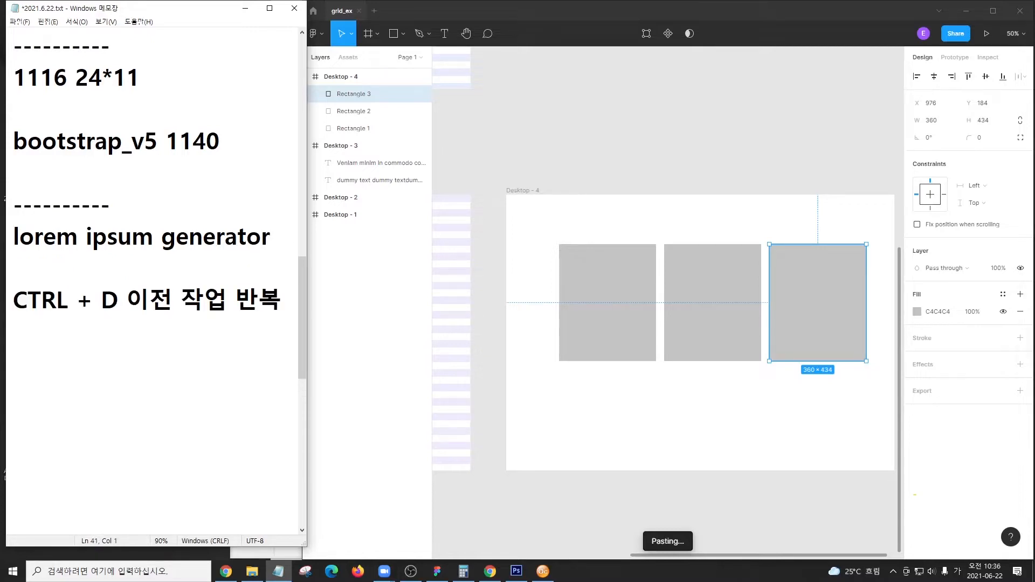
{"action": "scroll", "coordinate": [184, 328], "scroll_direction": "down", "scroll_amount": 2}
{"action": "scroll", "coordinate": [184, 329], "scroll_direction": "down", "scroll_amount": 1}
{"action": "scroll", "coordinate": [183, 328], "scroll_direction": "up", "scroll_amount": 1}
{"action": "scroll", "coordinate": [184, 329], "scroll_direction": "down", "scroll_amount": 1}
Step: Select all three rectangles in the Desktop - 4 frame and move them together so the row is horizontally centred in the frame
{"action": "left_click", "coordinate": [814, 133]}
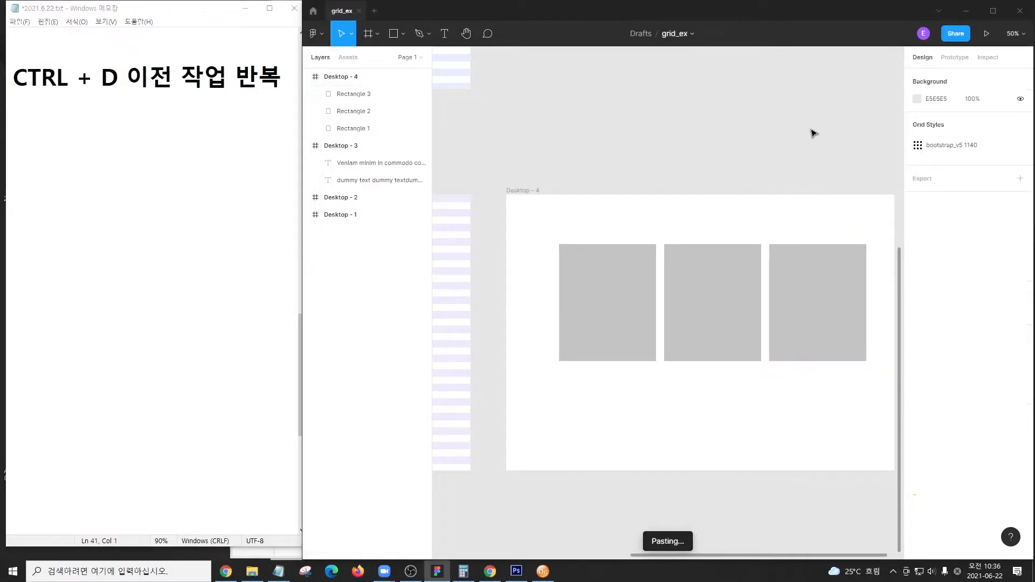
{"action": "left_click_drag", "start_coordinate": [809, 166], "coordinate": [748, 123]}
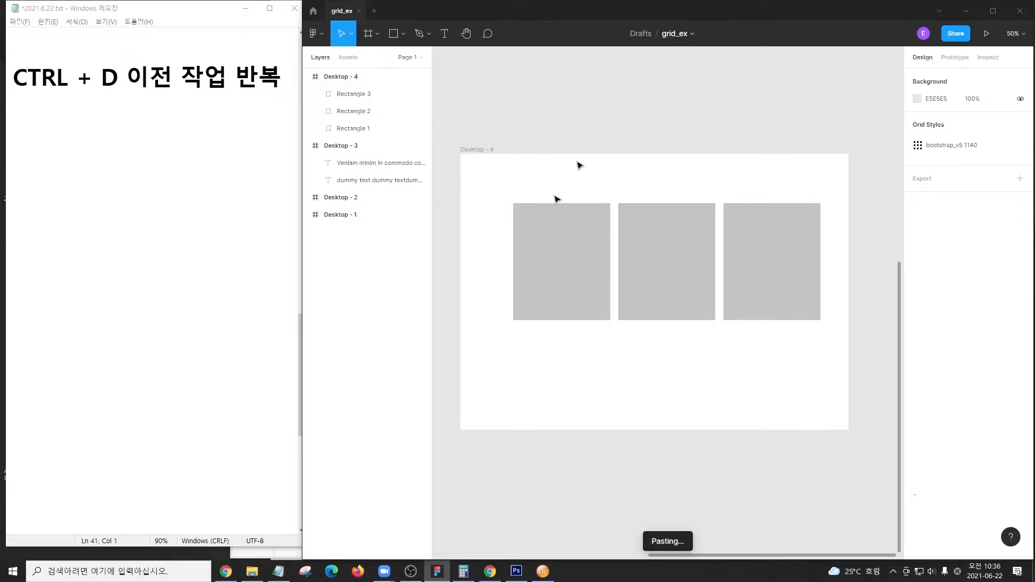
{"action": "left_click", "coordinate": [553, 248]}
{"action": "left_click", "coordinate": [640, 245], "text": "shift"}
{"action": "left_click", "coordinate": [763, 246], "text": "shift"}
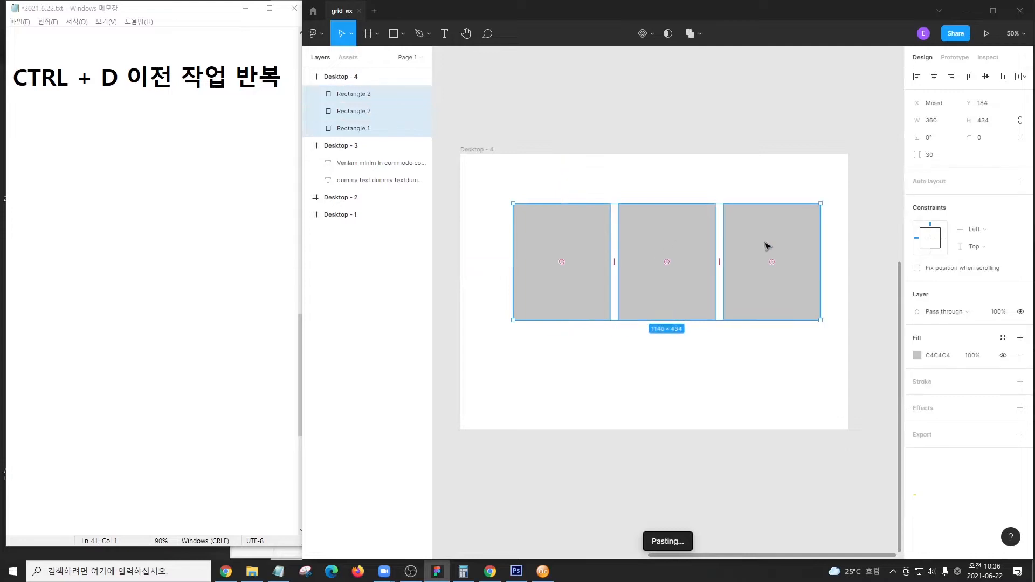
{"action": "left_click_drag", "start_coordinate": [767, 246], "coordinate": [757, 247]}
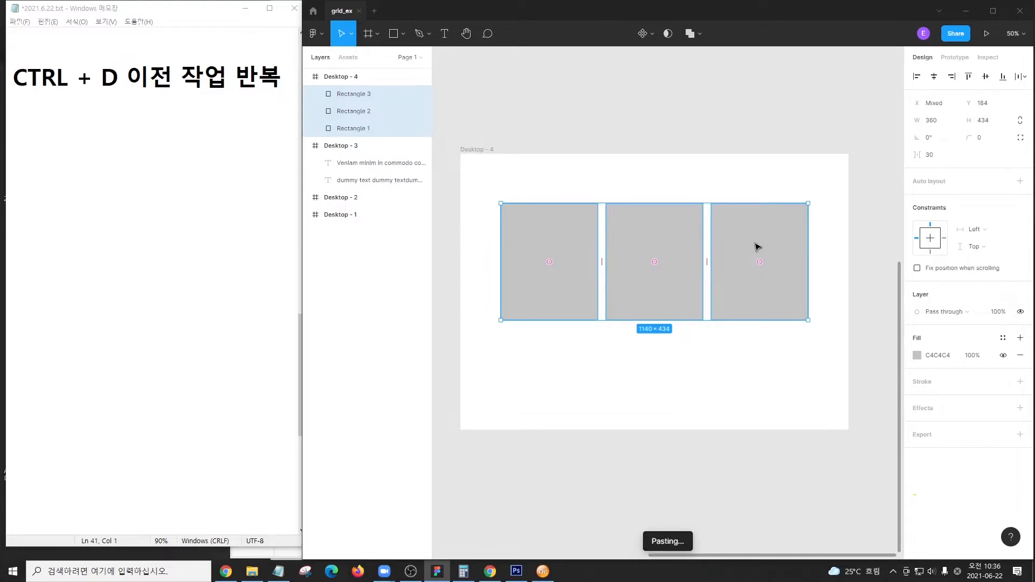
Step: Duplicate the whole Desktop - 4 frame with its rectangles to the right, at X 2480, Y 1252
{"action": "left_click_drag", "start_coordinate": [455, 129], "coordinate": [615, 308]}
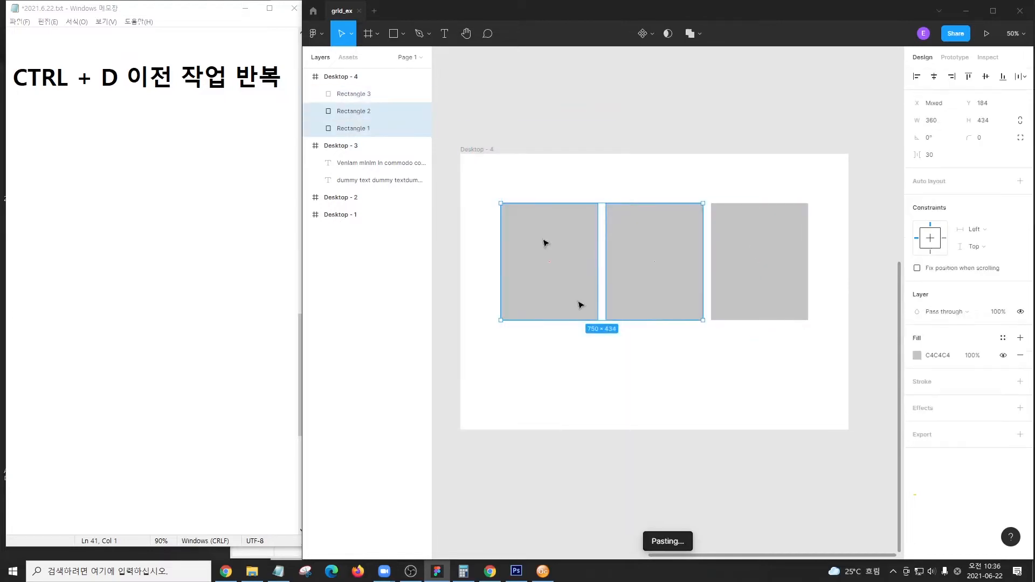
{"action": "left_click_drag", "start_coordinate": [453, 126], "coordinate": [874, 484]}
{"action": "key", "text": "ctrl+minus"}
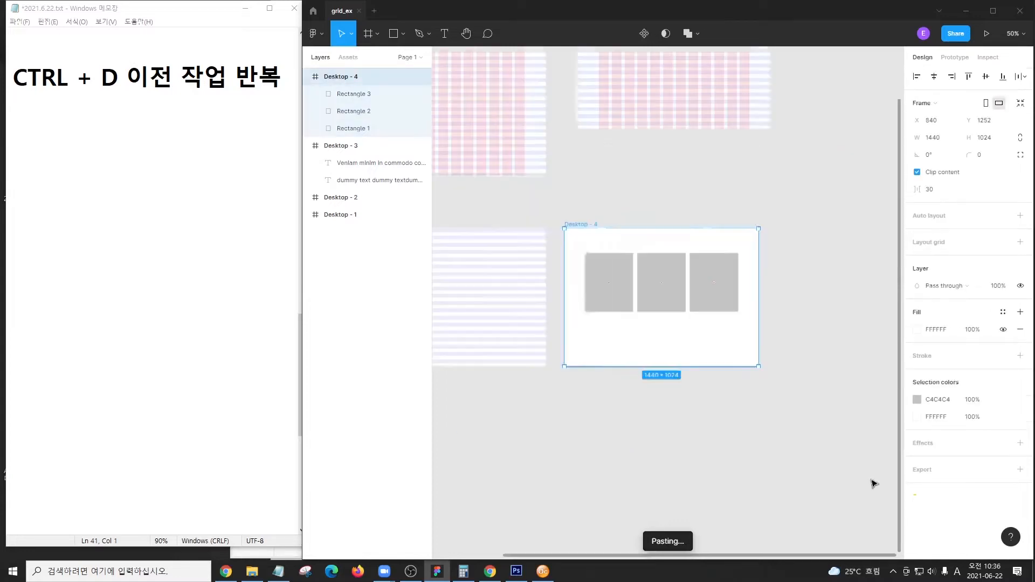
{"action": "scroll", "coordinate": [748, 223], "scroll_direction": "right", "scroll_amount": 2}
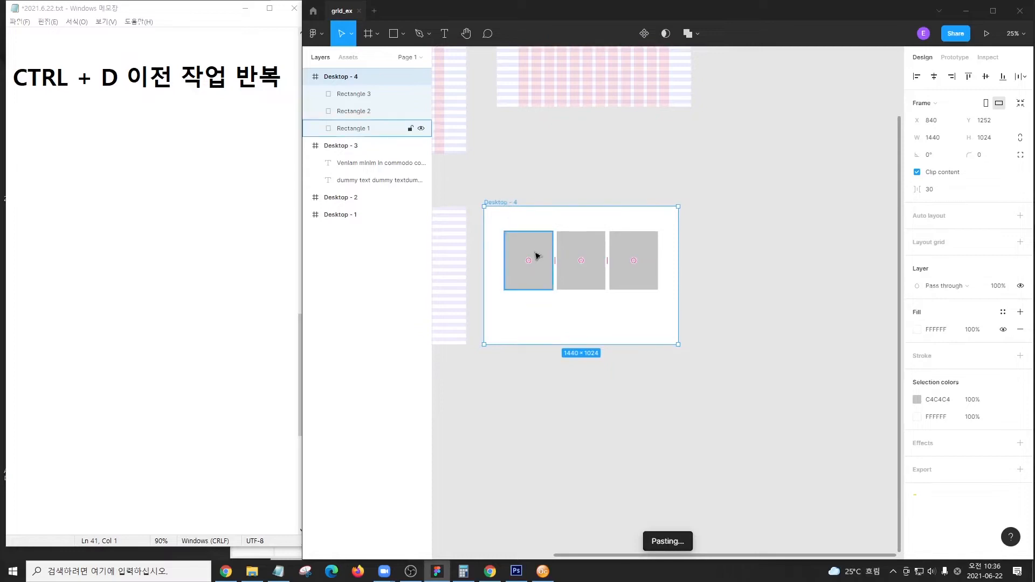
{"action": "key", "text": "alt"}
{"action": "left_click_drag", "start_coordinate": [531, 244], "coordinate": [753, 250]}
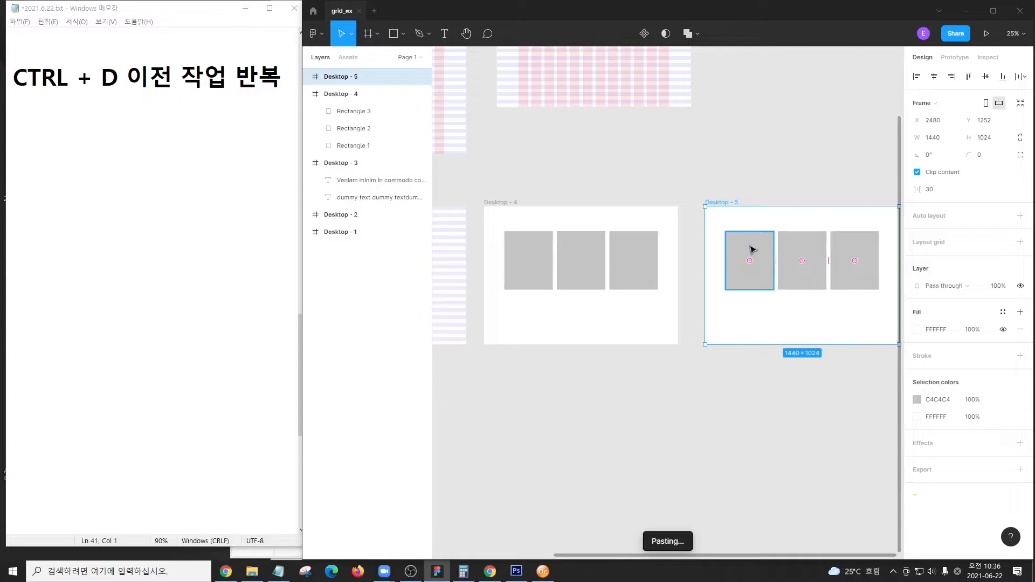
Step: Try narrowing the duplicated Desktop - 5 frame to a width of about 1124, and undo the resize
{"action": "left_click", "coordinate": [768, 203]}
{"action": "left_click", "coordinate": [729, 204]}
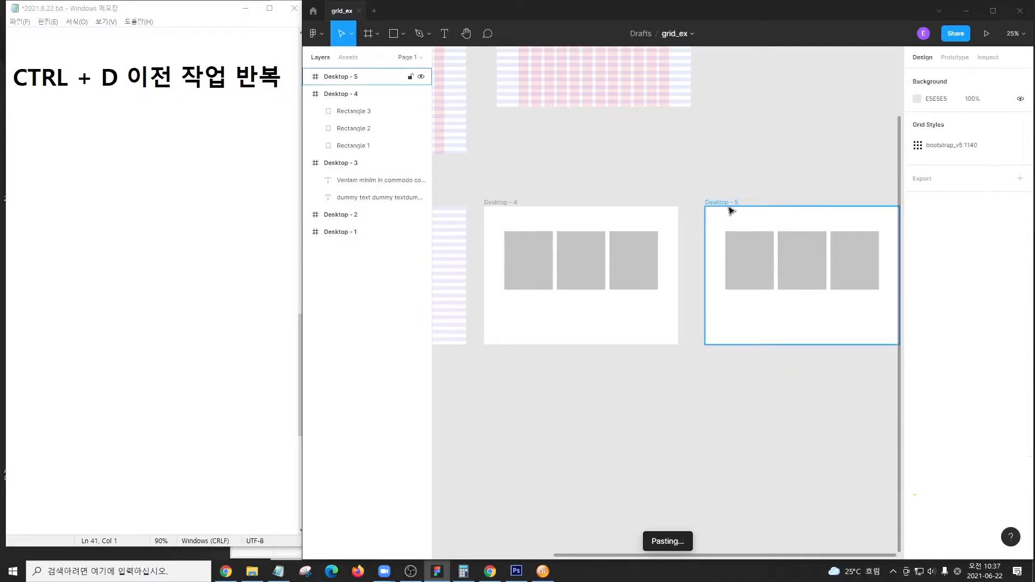
{"action": "left_click_drag", "start_coordinate": [813, 167], "coordinate": [718, 157]}
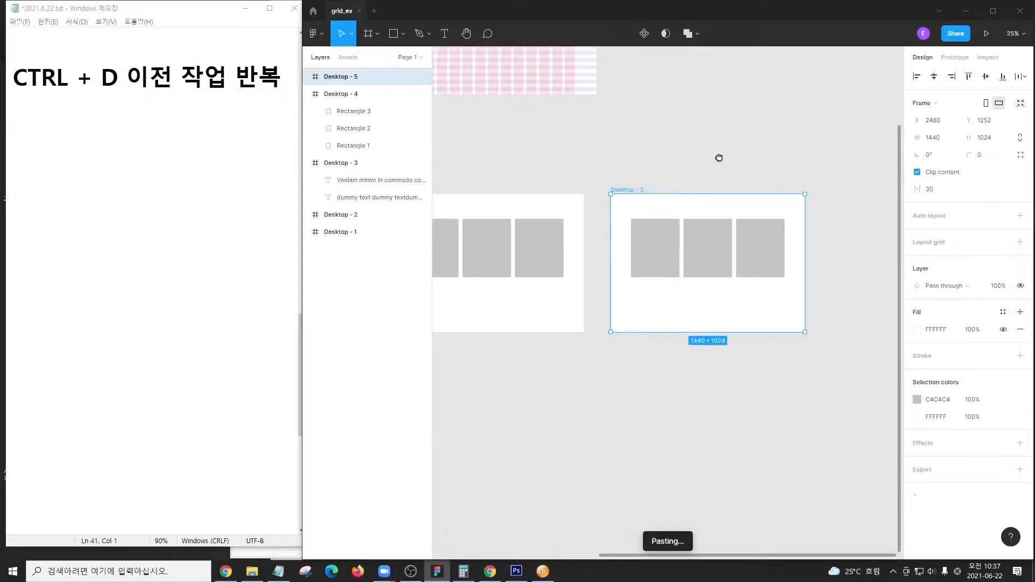
{"action": "left_click_drag", "start_coordinate": [804, 232], "coordinate": [762, 241]}
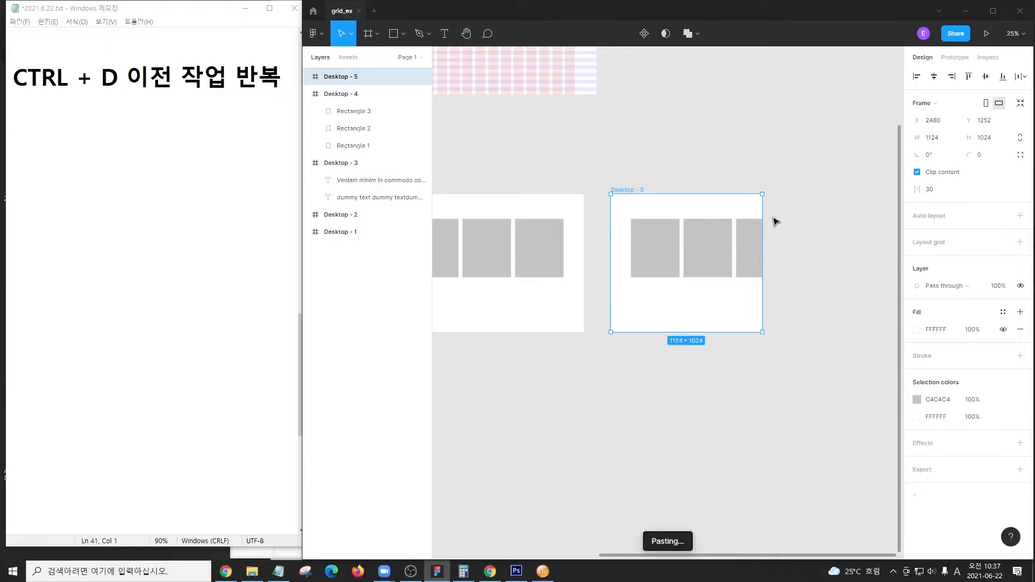
{"action": "key", "text": "ctrl+z"}
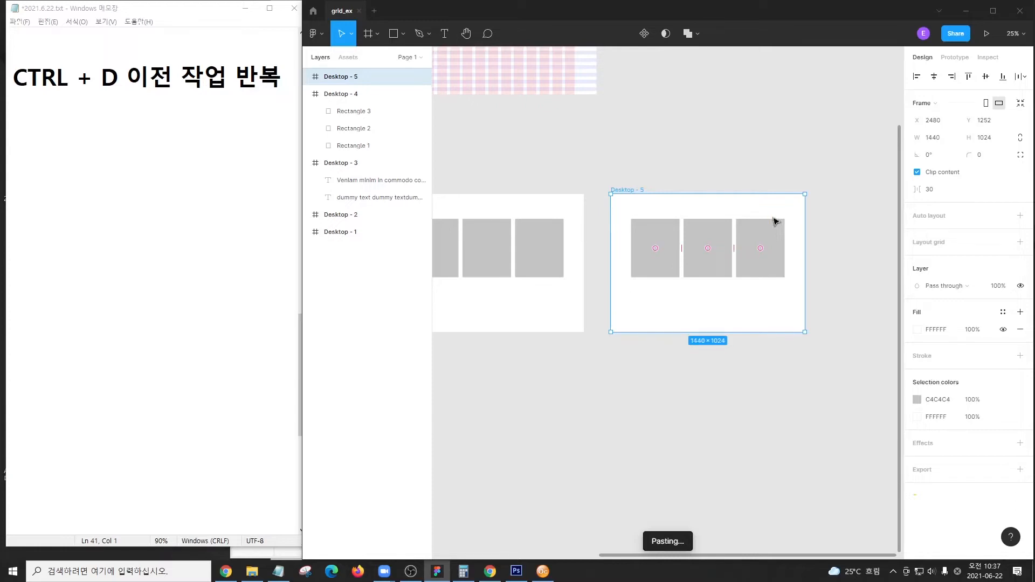
Step: Delete the three rectangles inside the Desktop - 5 frame and the frame itself
{"action": "left_click_drag", "start_coordinate": [612, 169], "coordinate": [822, 363]}
{"action": "key", "text": "Delete"}
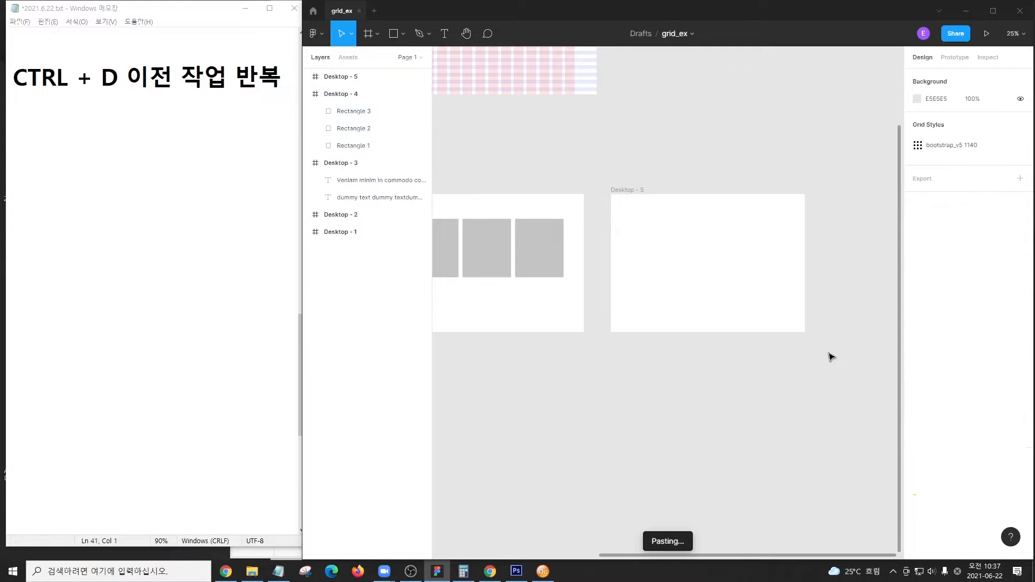
{"action": "left_click", "coordinate": [646, 194]}
{"action": "key", "text": "Delete"}
{"action": "scroll", "coordinate": [583, 183], "scroll_direction": "left", "scroll_amount": 3}
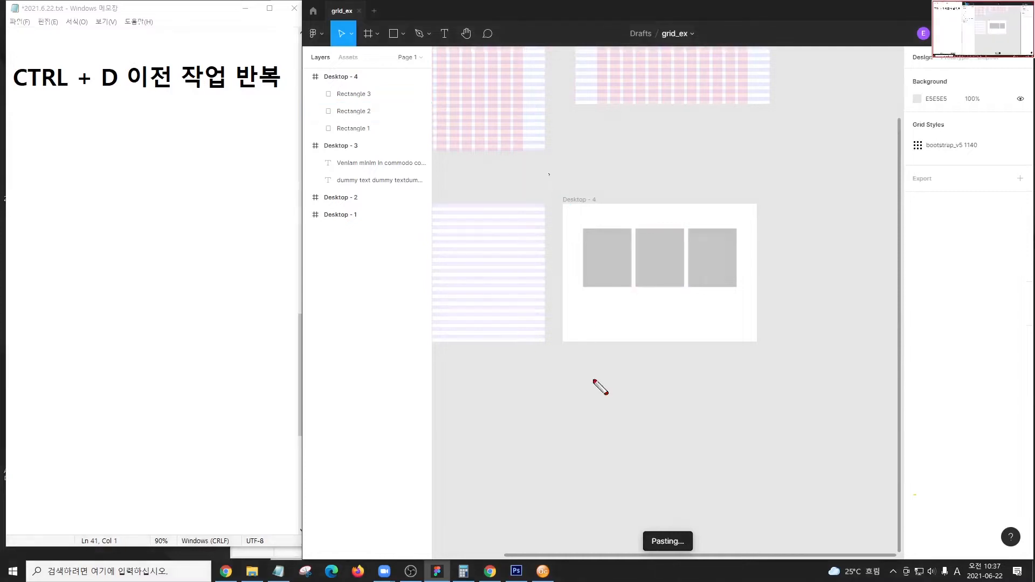
{"action": "left_click_drag", "start_coordinate": [549, 175], "coordinate": [764, 358]}
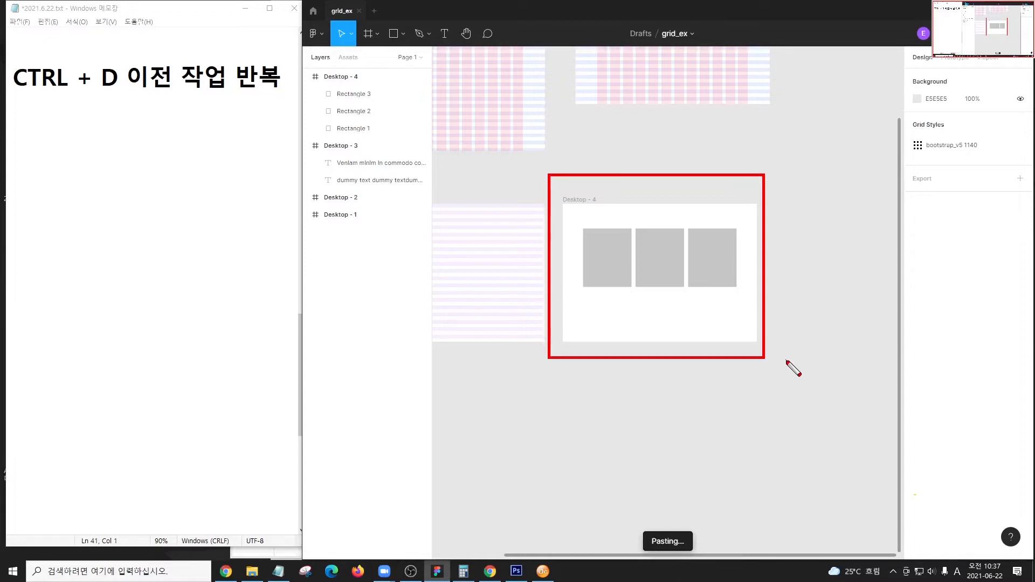
{"action": "mouse_move", "coordinate": [600, 222]}
{"action": "left_mouse_down"}
{"action": "mouse_move", "coordinate": [618, 241]}
{"action": "mouse_move", "coordinate": [670, 235]}
{"action": "left_mouse_up"}
{"action": "left_click_drag", "start_coordinate": [704, 226], "coordinate": [713, 240]}
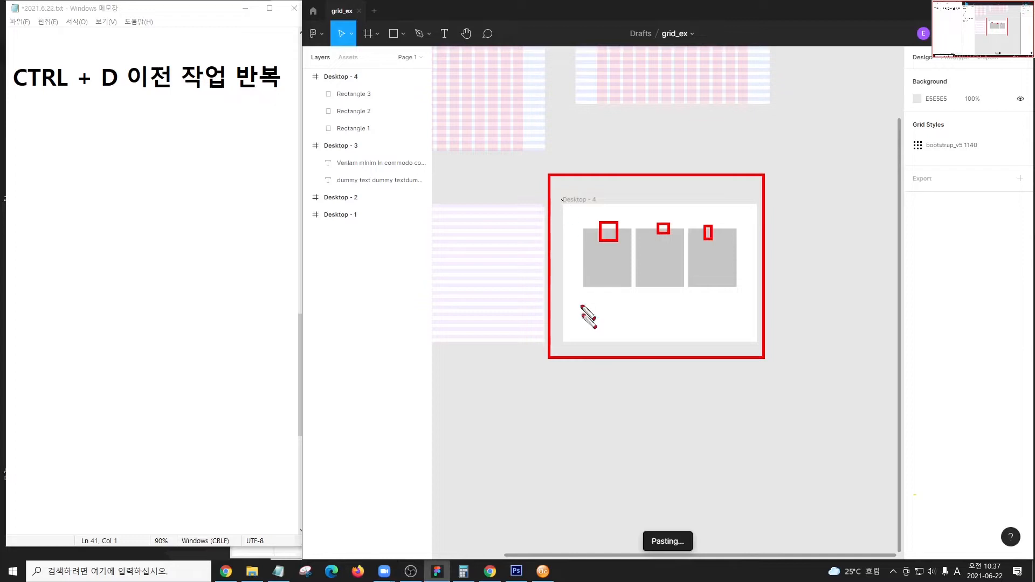
{"action": "left_click_drag", "start_coordinate": [561, 200], "coordinate": [760, 343]}
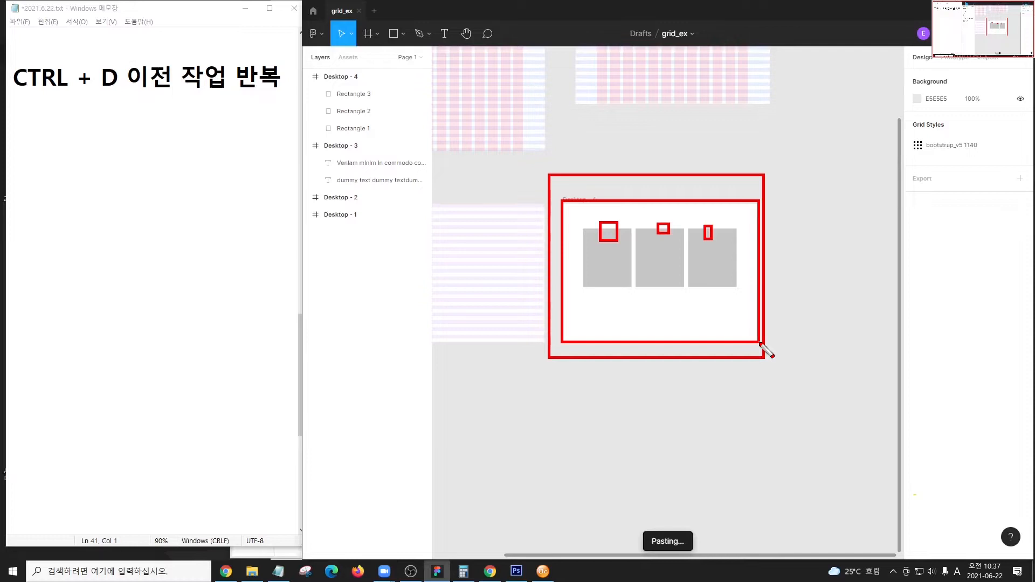
{"action": "key", "text": "Escape"}
Step: Select each rectangle in the Desktop - 4 frame, then all three together, and examine their horizontal constraint
{"action": "left_click", "coordinate": [619, 254]}
{"action": "left_click", "coordinate": [663, 267]}
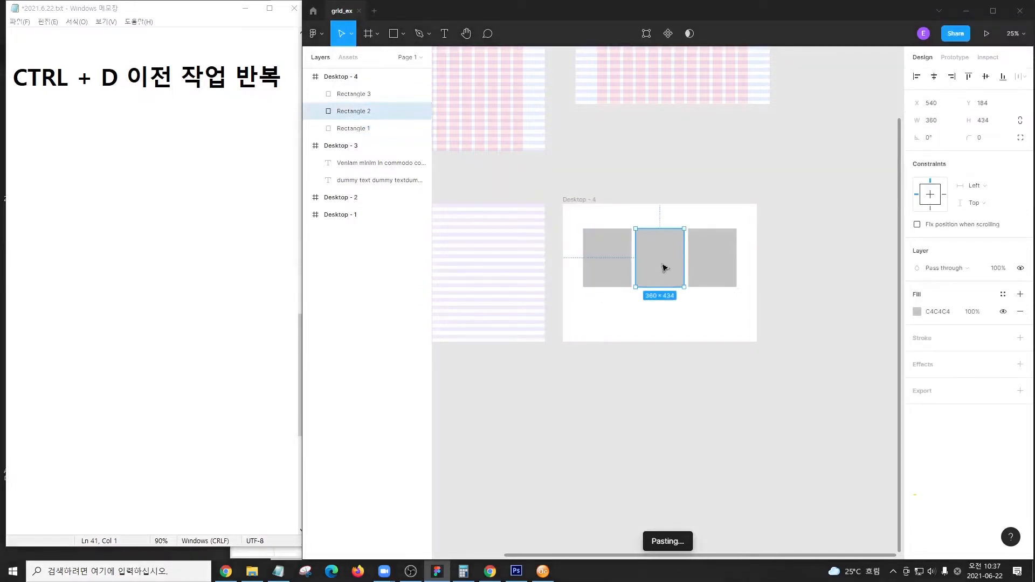
{"action": "left_click", "coordinate": [720, 265]}
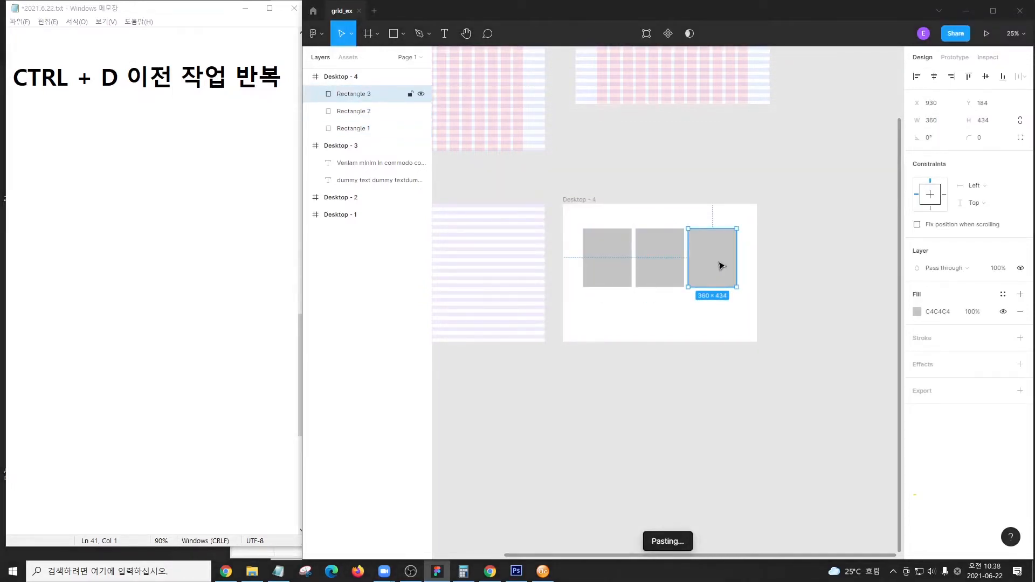
{"action": "left_click", "coordinate": [622, 258]}
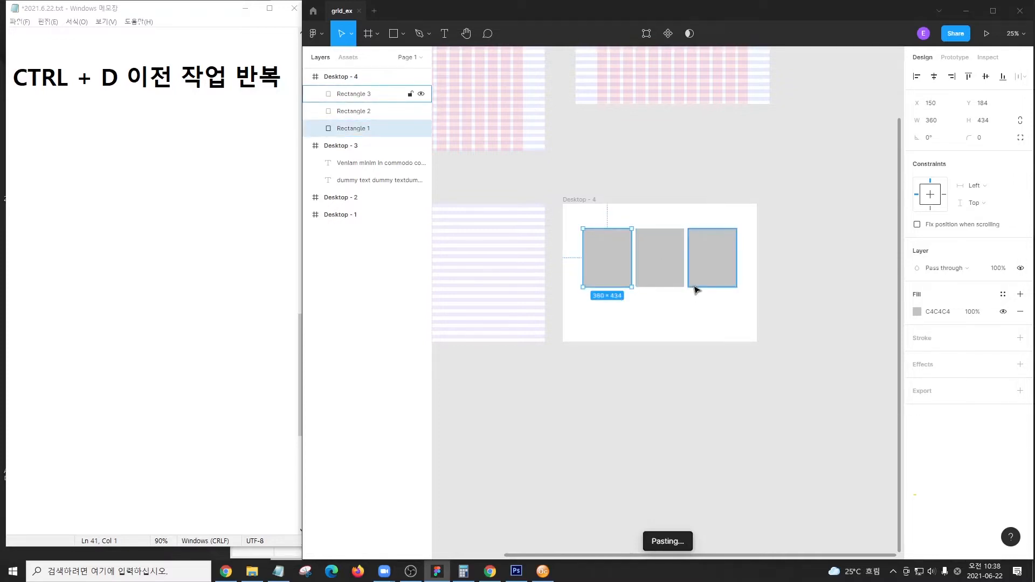
{"action": "left_click", "coordinate": [675, 261], "text": "shift"}
{"action": "left_click", "coordinate": [723, 264], "text": "shift"}
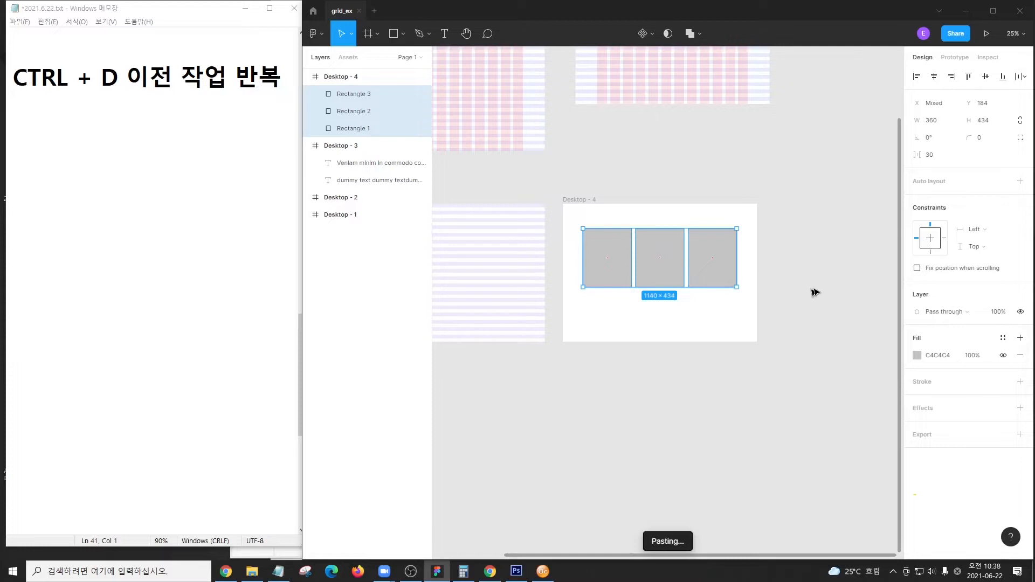
{"action": "mouse_move", "coordinate": [905, 198]}
{"action": "left_mouse_down"}
{"action": "mouse_move", "coordinate": [965, 223]}
{"action": "mouse_move", "coordinate": [959, 217]}
{"action": "left_mouse_up"}
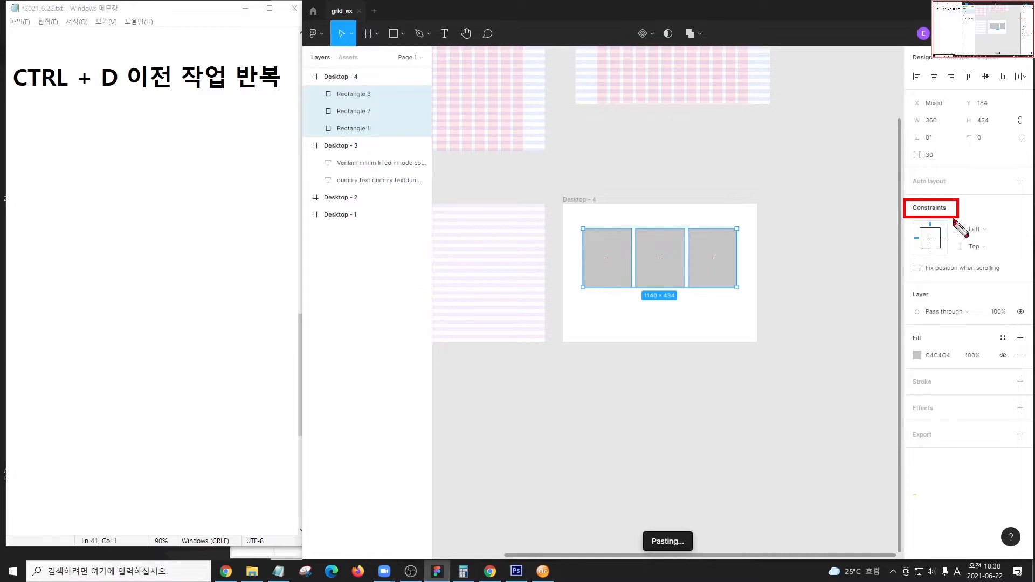
{"action": "left_click_drag", "start_coordinate": [954, 219], "coordinate": [1007, 237]}
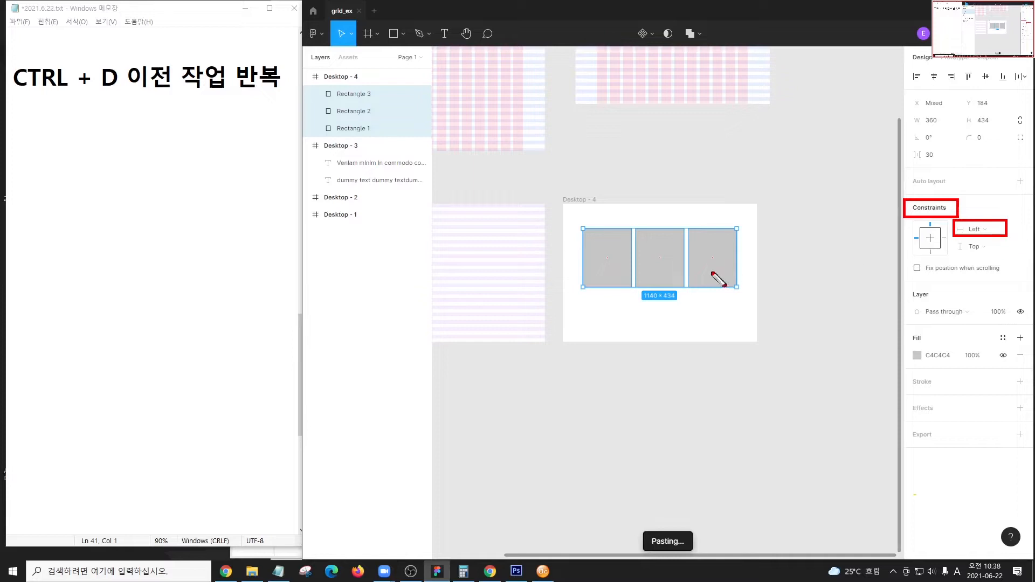
{"action": "key", "text": "Escape"}
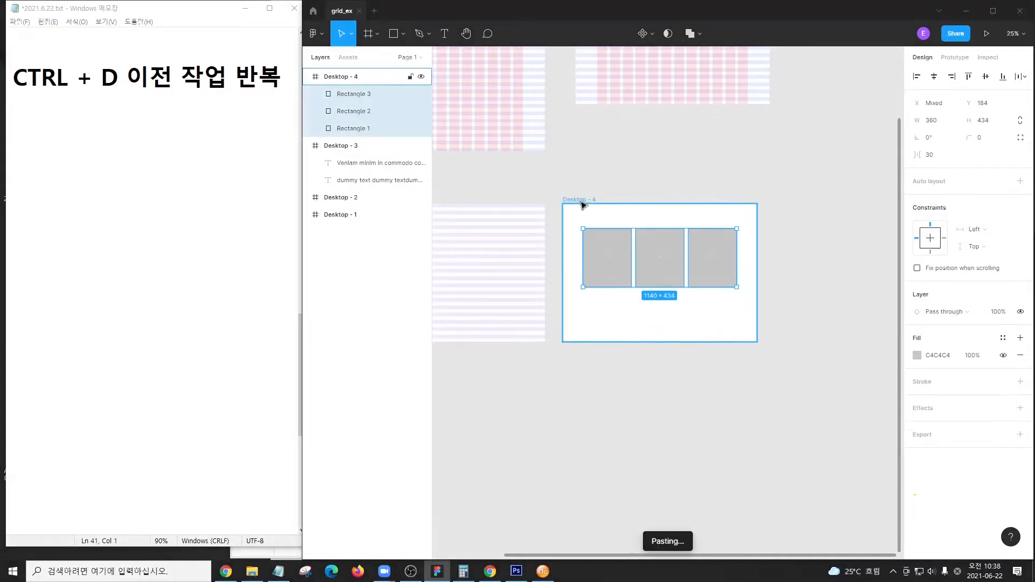
Step: Widen the Desktop - 4 frame from its right edge to about 2044 px
{"action": "left_click", "coordinate": [582, 204]}
{"action": "mouse_move", "coordinate": [752, 257]}
{"action": "left_mouse_down"}
{"action": "mouse_move", "coordinate": [684, 266]}
{"action": "mouse_move", "coordinate": [906, 272]}
{"action": "mouse_move", "coordinate": [746, 265]}
{"action": "left_mouse_up"}
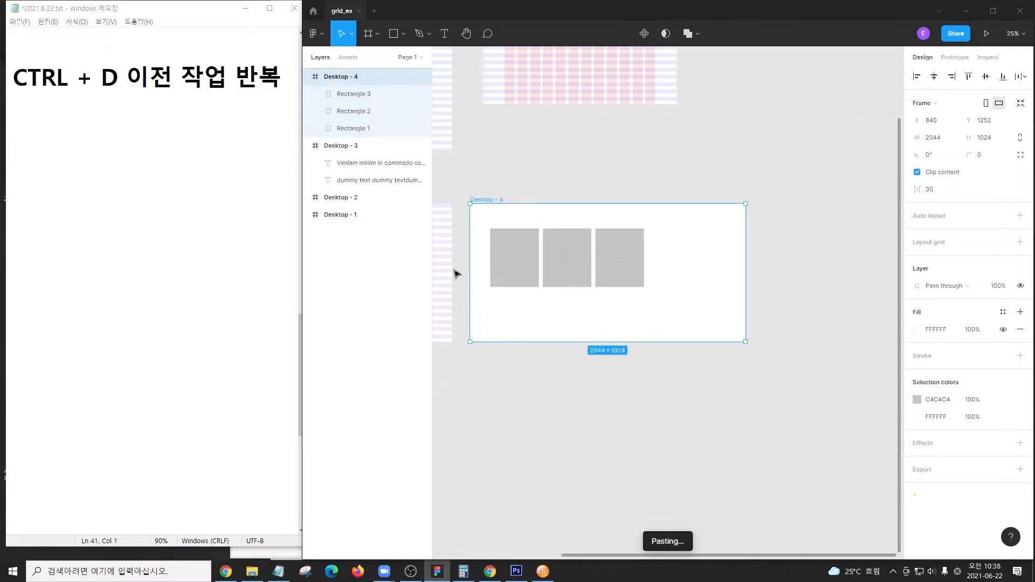
Step: Outline the three rectangles in Desktop - 4 with a red screen-pen box and draw an arrow from the frame's left edge to them
{"action": "mouse_move", "coordinate": [492, 227]}
{"action": "left_mouse_down"}
{"action": "mouse_move", "coordinate": [623, 294]}
{"action": "mouse_move", "coordinate": [646, 290]}
{"action": "left_mouse_up"}
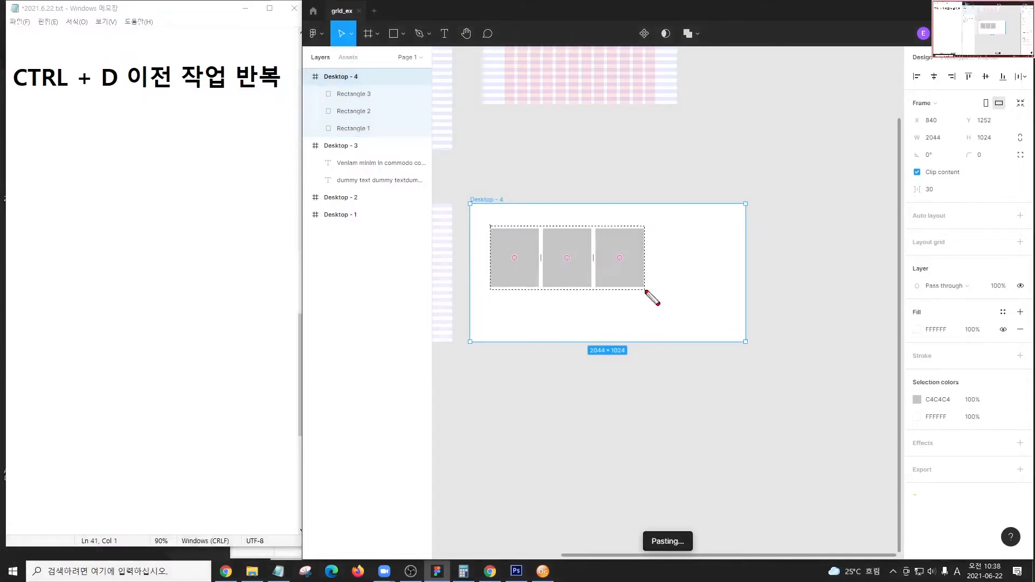
{"action": "right_click", "coordinate": [473, 268]}
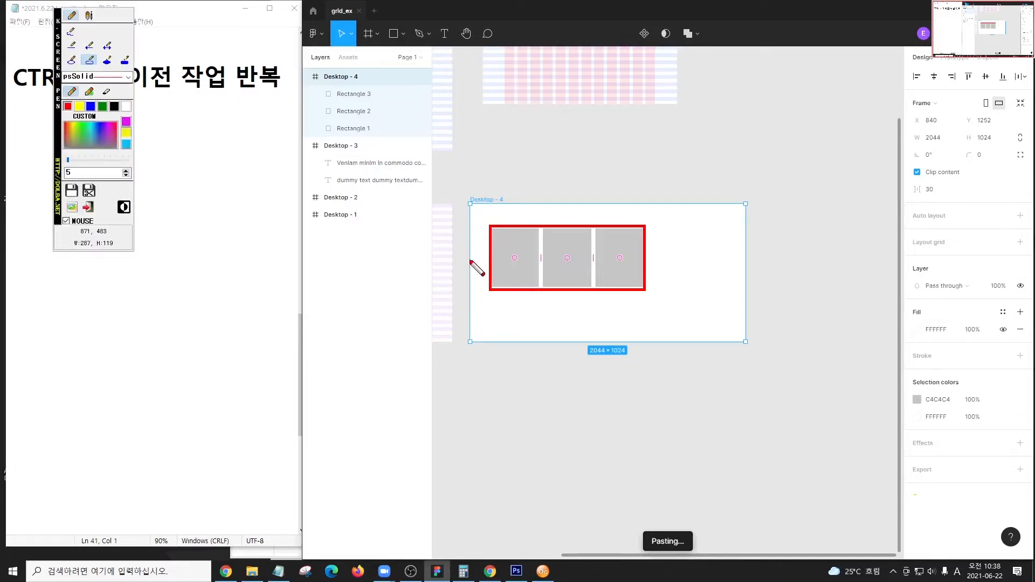
{"action": "left_click", "coordinate": [87, 47]}
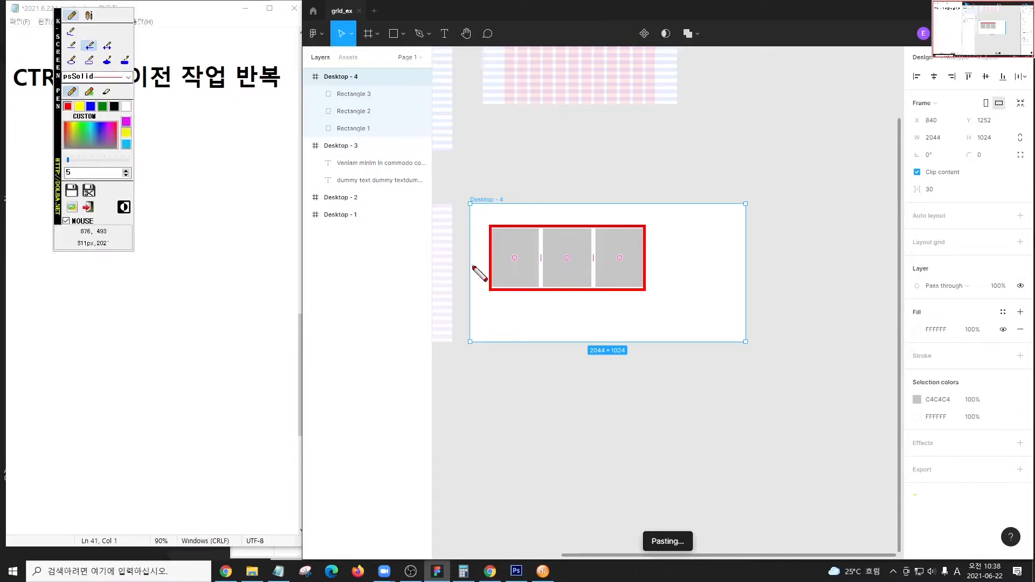
{"action": "left_click_drag", "start_coordinate": [472, 266], "coordinate": [493, 266]}
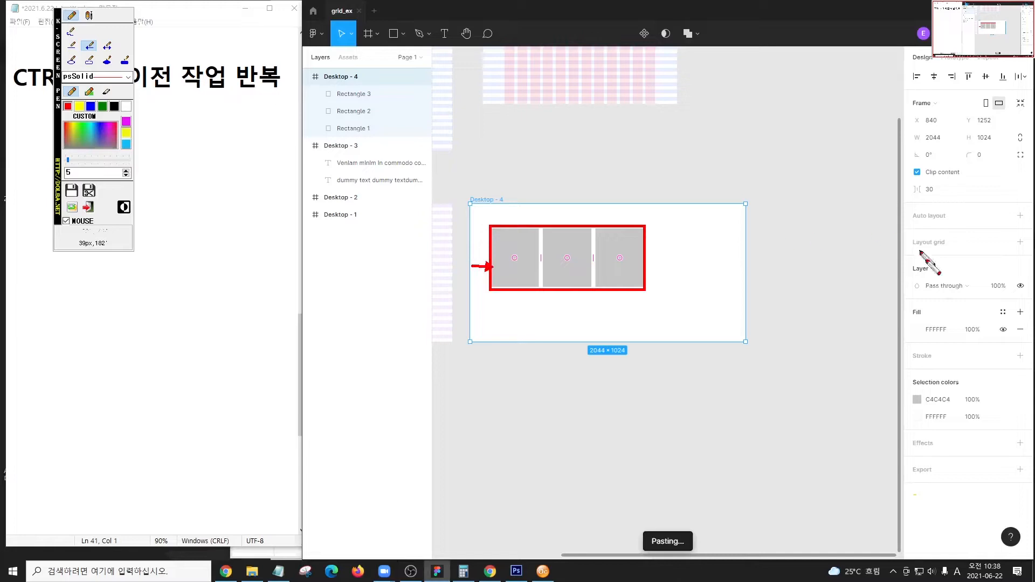
{"action": "right_click", "coordinate": [646, 266]}
Step: Undo the widening of the Desktop - 4 frame
{"action": "left_click", "coordinate": [825, 266]}
{"action": "key", "text": "ctrl+z"}
Step: Set the horizontal constraint of all three rectangles in Desktop - 4 to Scale, pointing out the constraint setting with a red arrow
{"action": "left_click", "coordinate": [506, 259]}
{"action": "left_click", "coordinate": [580, 258], "text": "shift"}
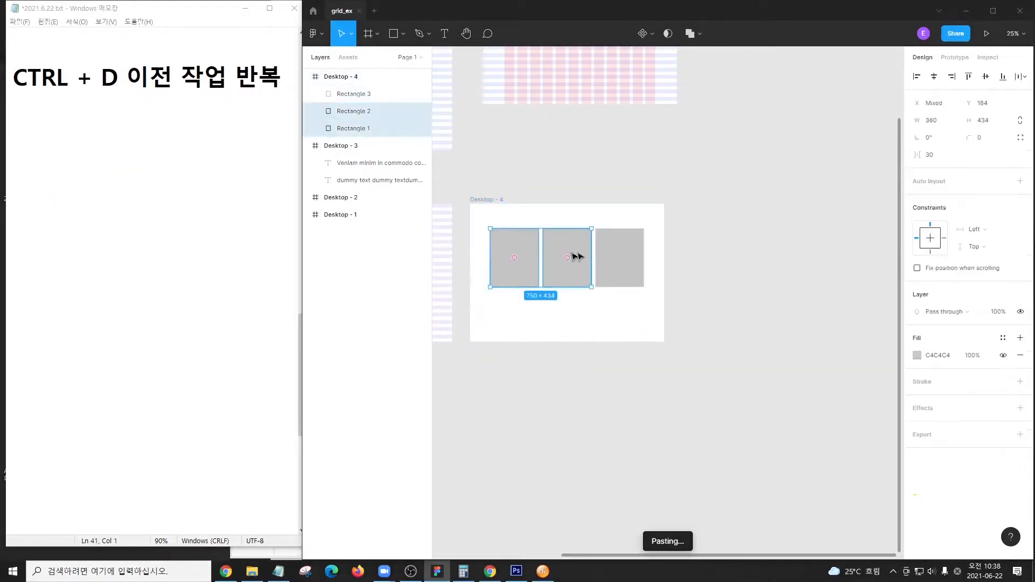
{"action": "left_click", "coordinate": [633, 257], "text": "shift"}
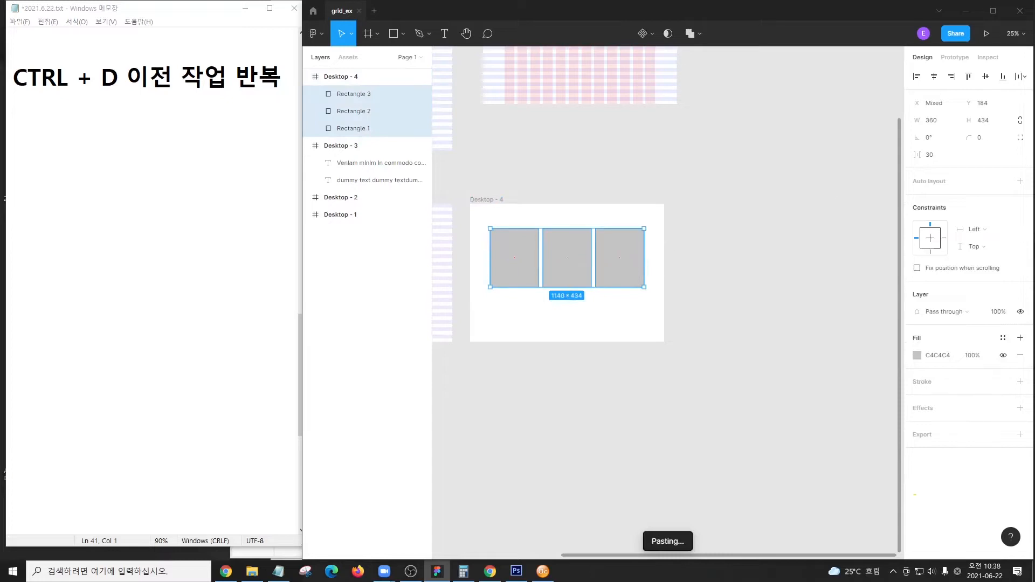
{"action": "left_click", "coordinate": [976, 229]}
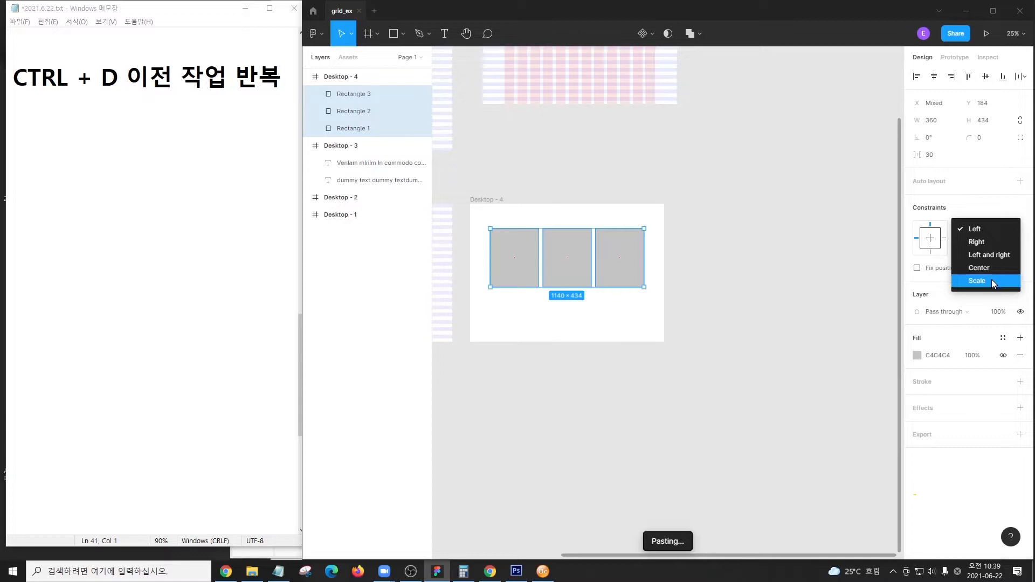
{"action": "left_click", "coordinate": [999, 215]}
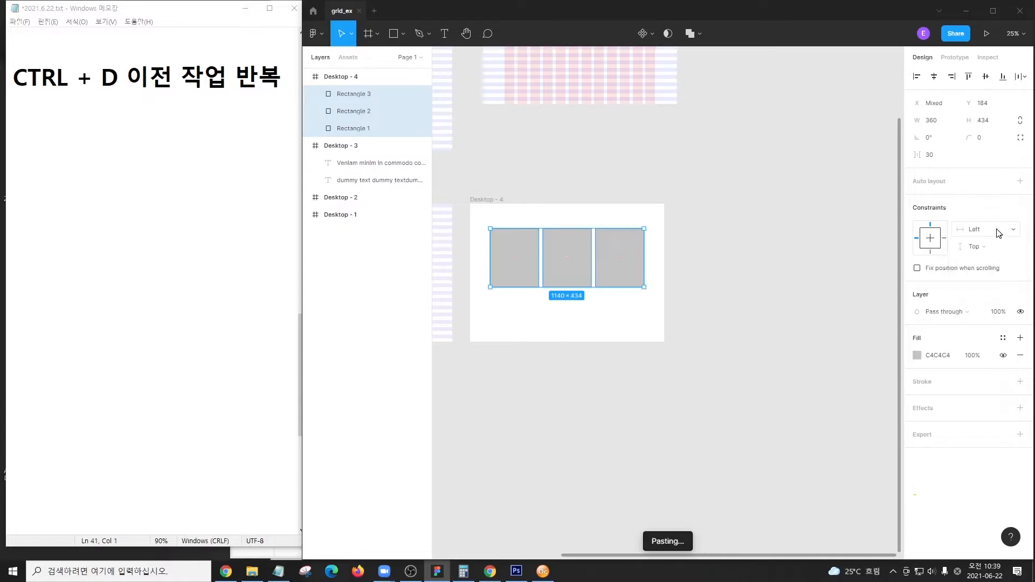
{"action": "key", "text": "F12"}
{"action": "left_click_drag", "start_coordinate": [946, 219], "coordinate": [995, 231]}
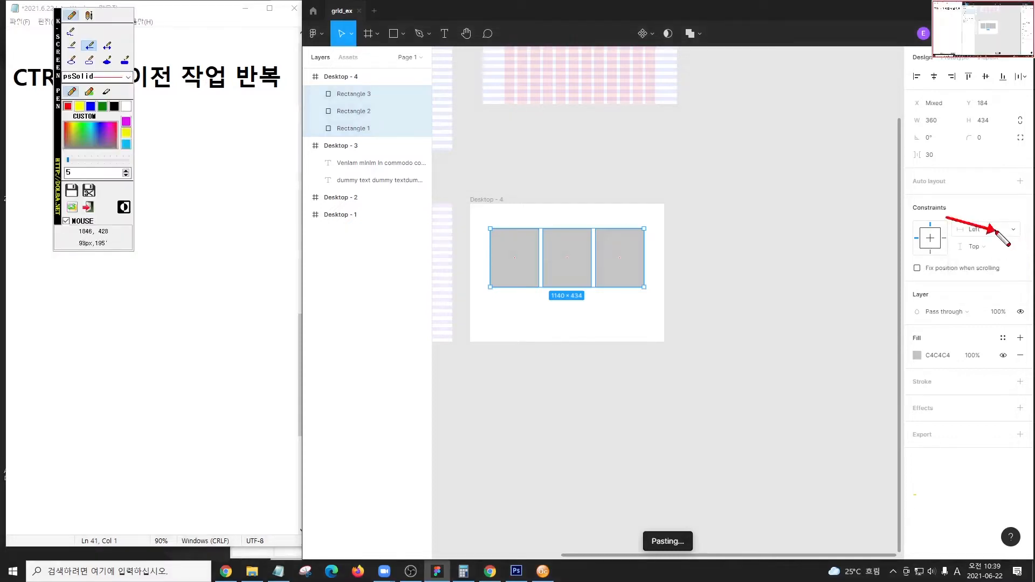
{"action": "key", "text": "F12"}
{"action": "left_click", "coordinate": [989, 229]}
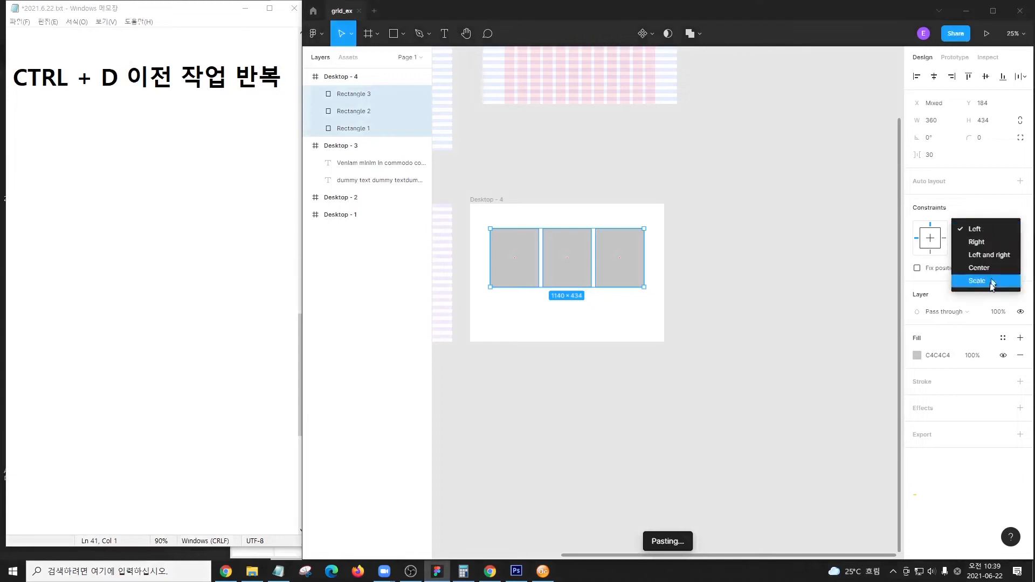
{"action": "left_click", "coordinate": [990, 282]}
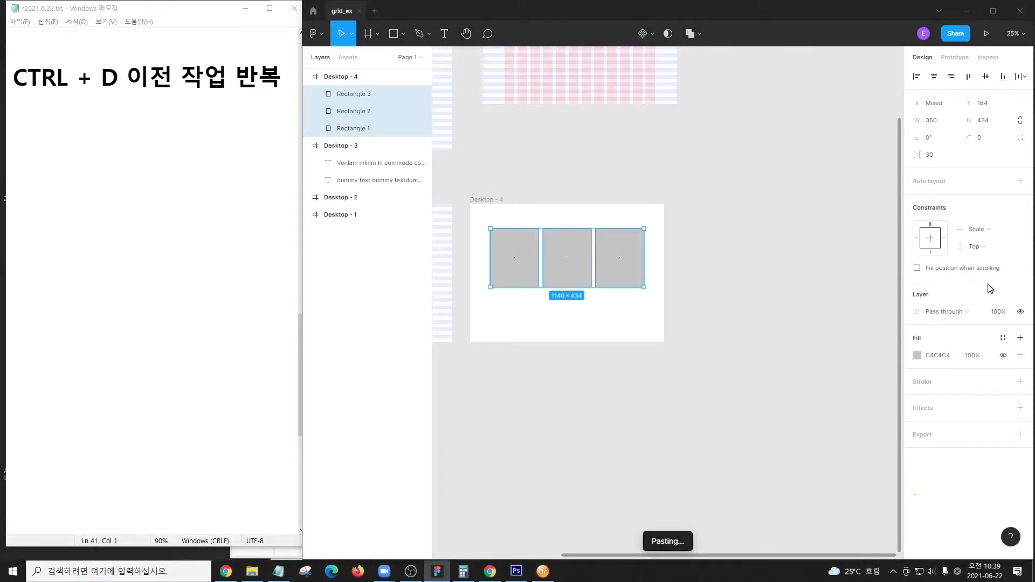
Step: Duplicate the Desktop - 4 frame with its three rectangles and place the copy to the right of the original
{"action": "left_click", "coordinate": [588, 141]}
{"action": "left_click_drag", "start_coordinate": [468, 180], "coordinate": [723, 404]}
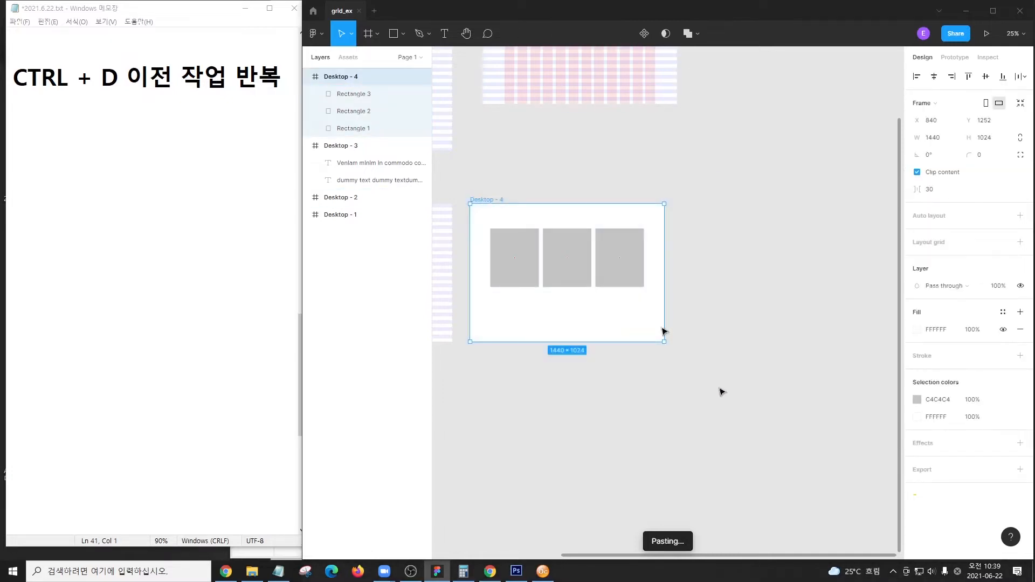
{"action": "middle_click", "coordinate": [478, 194]}
{"action": "left_click_drag", "start_coordinate": [664, 341], "coordinate": [681, 357]}
{"action": "key", "text": "Escape"}
{"action": "left_click", "coordinate": [475, 180]}
{"action": "left_click_drag", "start_coordinate": [463, 173], "coordinate": [723, 399]}
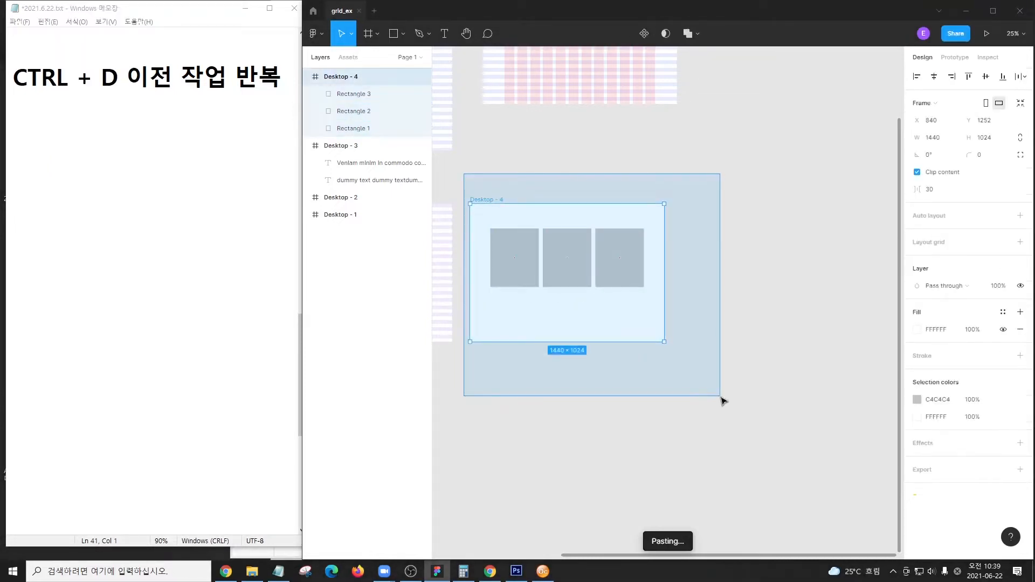
{"action": "key", "text": "alt"}
{"action": "left_click_drag", "start_coordinate": [525, 276], "coordinate": [744, 275]}
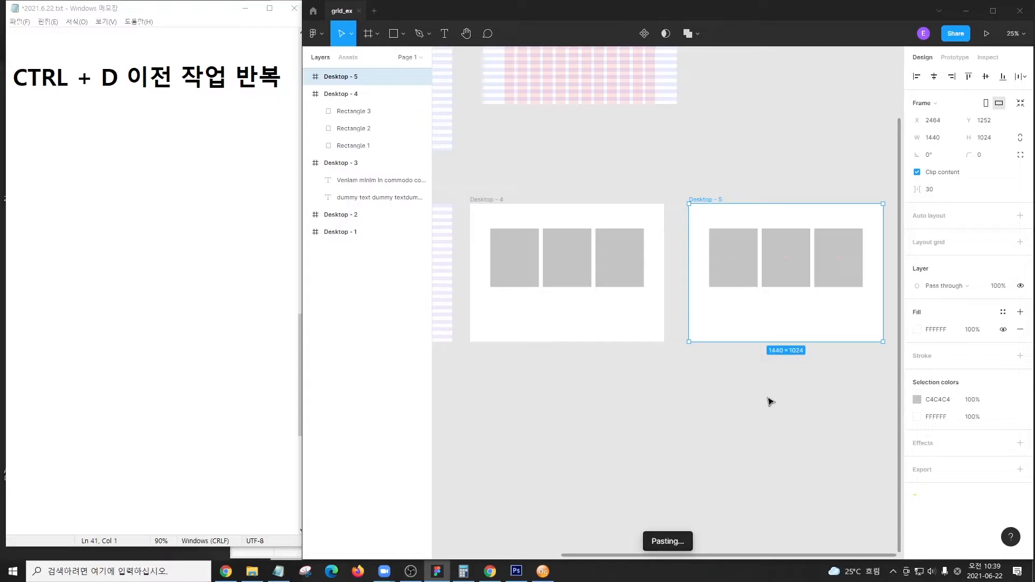
Step: Narrow the Desktop - 5 frame from its right edge to a width of about 816
{"action": "left_click", "coordinate": [800, 213]}
{"action": "left_click", "coordinate": [712, 200]}
{"action": "left_click_drag", "start_coordinate": [885, 232], "coordinate": [800, 236]}
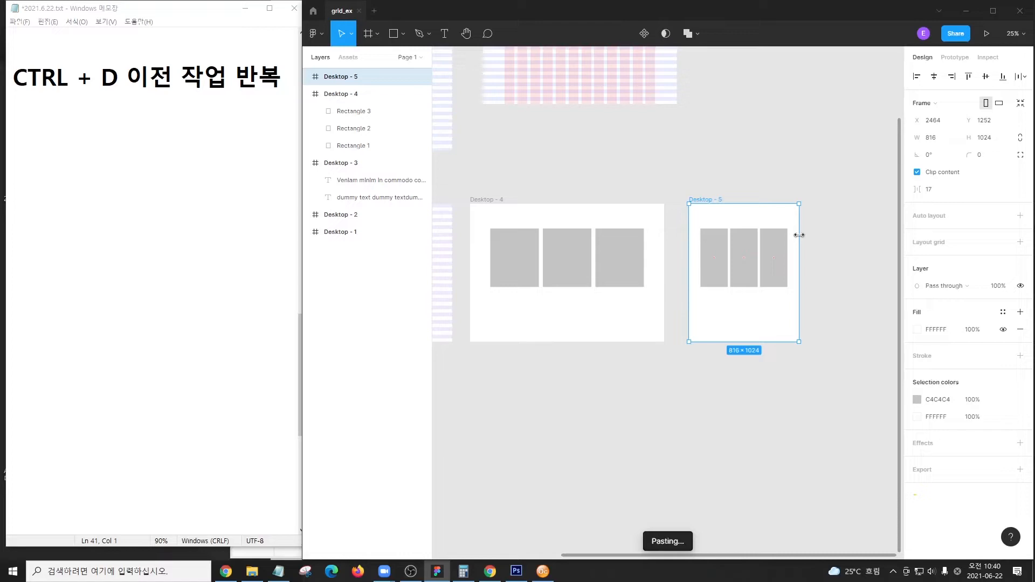
Step: Draw red screen-pen arrows at the gaps between the Desktop - 4 rectangles and at the first Desktop - 5 rectangle, and clear them
{"action": "key", "text": "F12"}
{"action": "left_click_drag", "start_coordinate": [538, 217], "coordinate": [543, 259]}
{"action": "left_click_drag", "start_coordinate": [585, 213], "coordinate": [596, 236]}
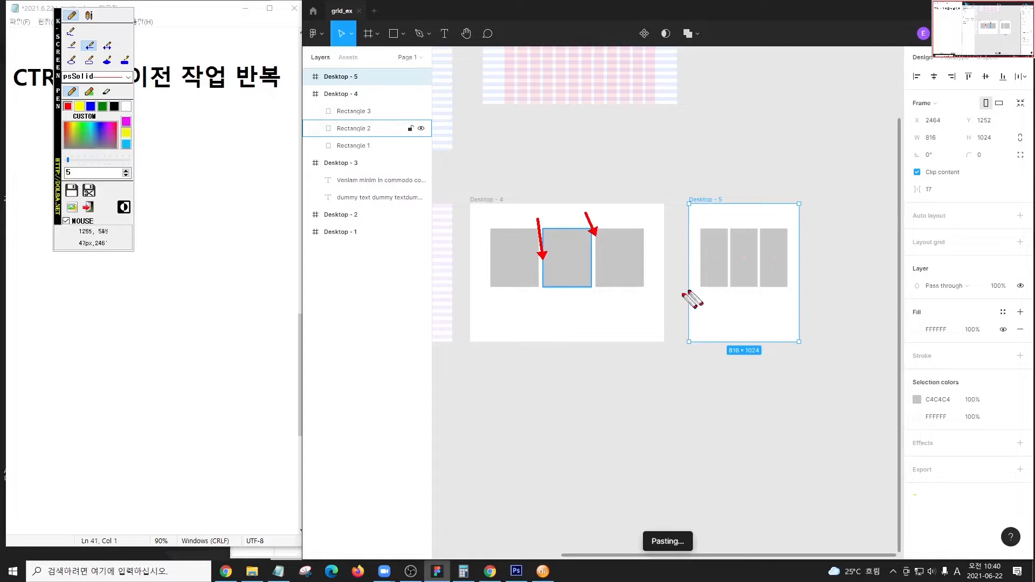
{"action": "left_click_drag", "start_coordinate": [714, 218], "coordinate": [721, 235]}
{"action": "right_click", "coordinate": [717, 264]}
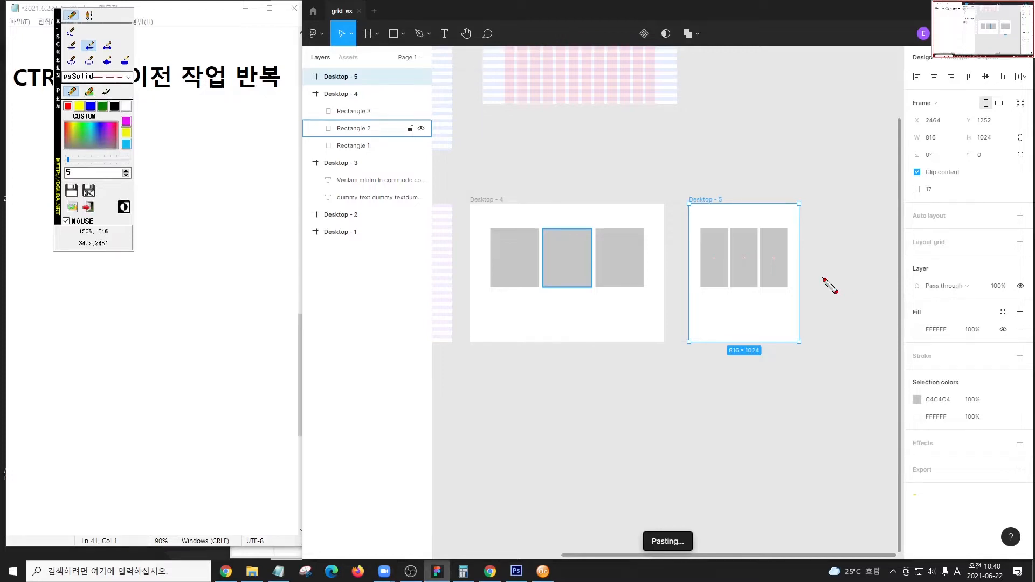
{"action": "key", "text": "Escape"}
Step: Add a new frame from the 1440 × 1024 Desktop preset and place it directly below Desktop - 4, aligned with its left edge
{"action": "left_click", "coordinate": [825, 183]}
{"action": "left_click_drag", "start_coordinate": [619, 337], "coordinate": [637, 247]}
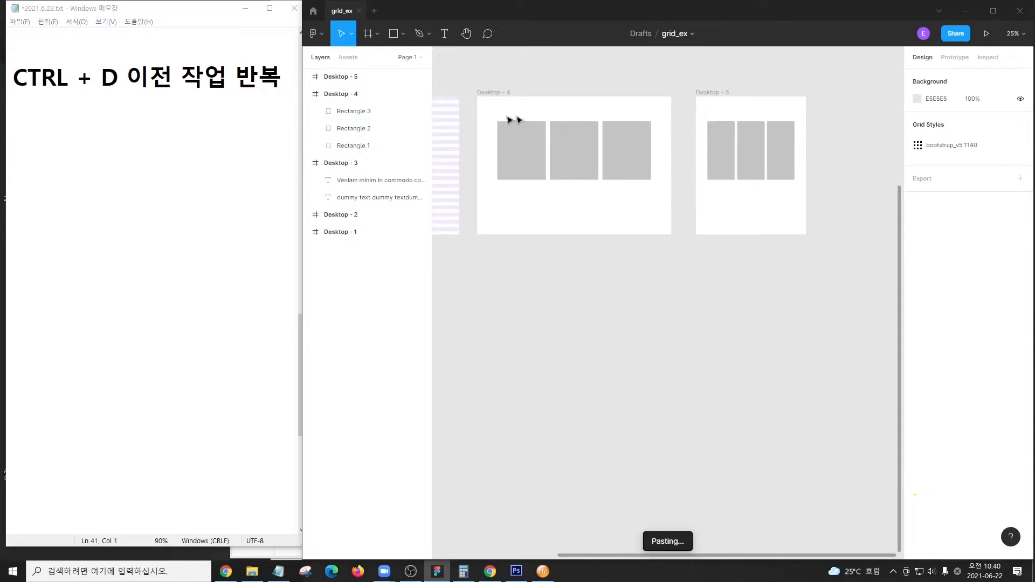
{"action": "left_click", "coordinate": [365, 35]}
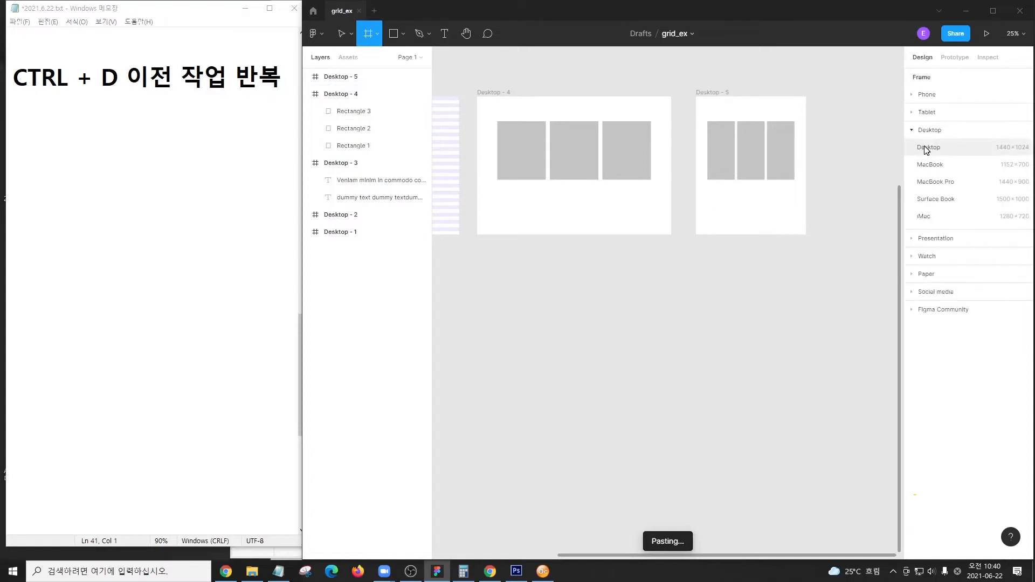
{"action": "left_click", "coordinate": [923, 149]}
{"action": "left_click_drag", "start_coordinate": [814, 279], "coordinate": [551, 296]}
{"action": "scroll", "coordinate": [789, 322], "scroll_direction": "left", "scroll_amount": 2}
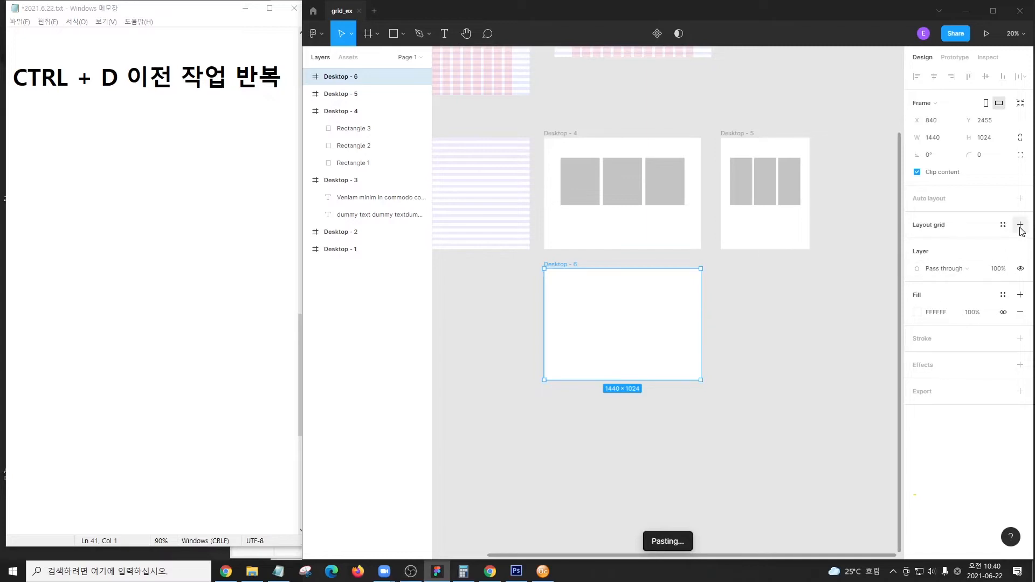
Step: Add a layout grid to the Desktop - 6 frame and change its type from Grid to Columns
{"action": "key", "text": "ctrl+F1"}
{"action": "mouse_move", "coordinate": [1015, 217]}
{"action": "left_mouse_down"}
{"action": "mouse_move", "coordinate": [1029, 245]}
{"action": "mouse_move", "coordinate": [1020, 227]}
{"action": "left_mouse_up"}
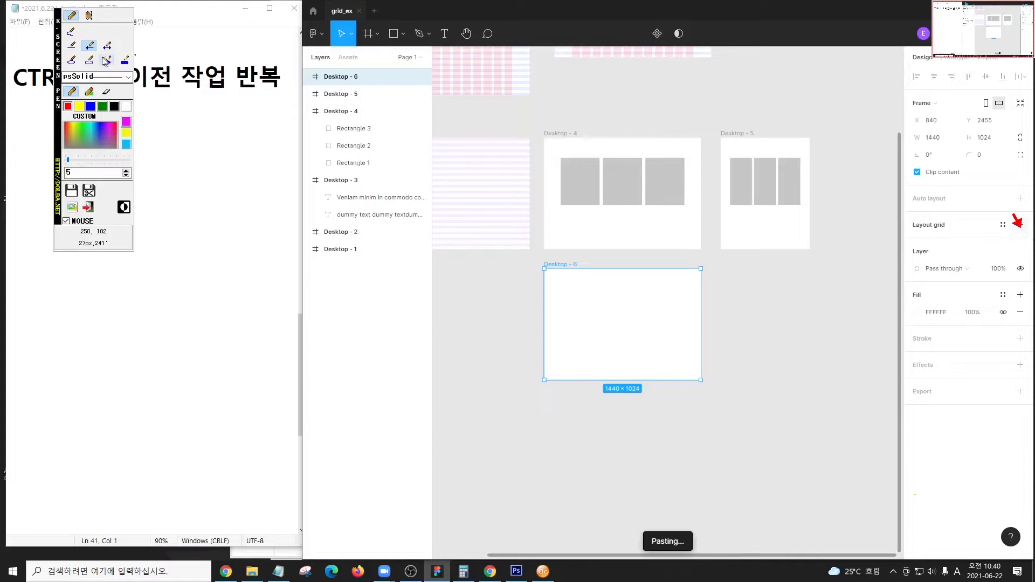
{"action": "key", "text": "ctrl+F1"}
{"action": "left_click", "coordinate": [1022, 228]}
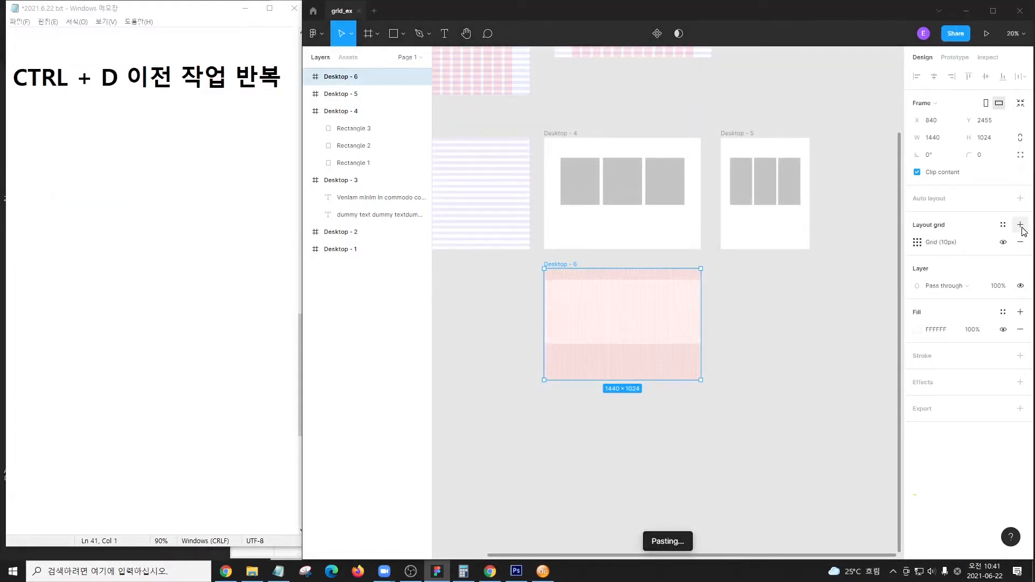
{"action": "left_click", "coordinate": [918, 243]}
{"action": "left_click", "coordinate": [793, 244]}
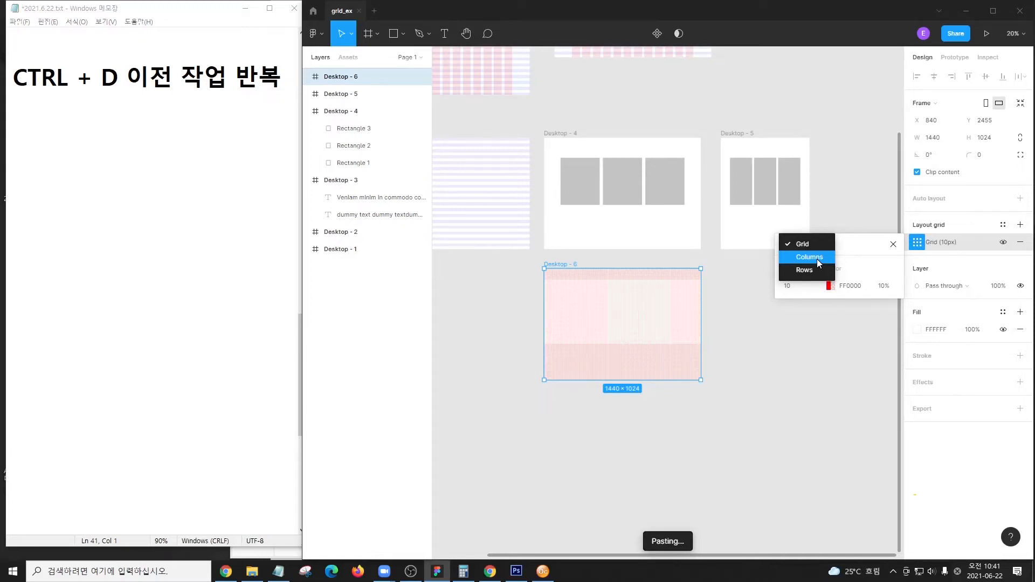
{"action": "left_click", "coordinate": [810, 258]}
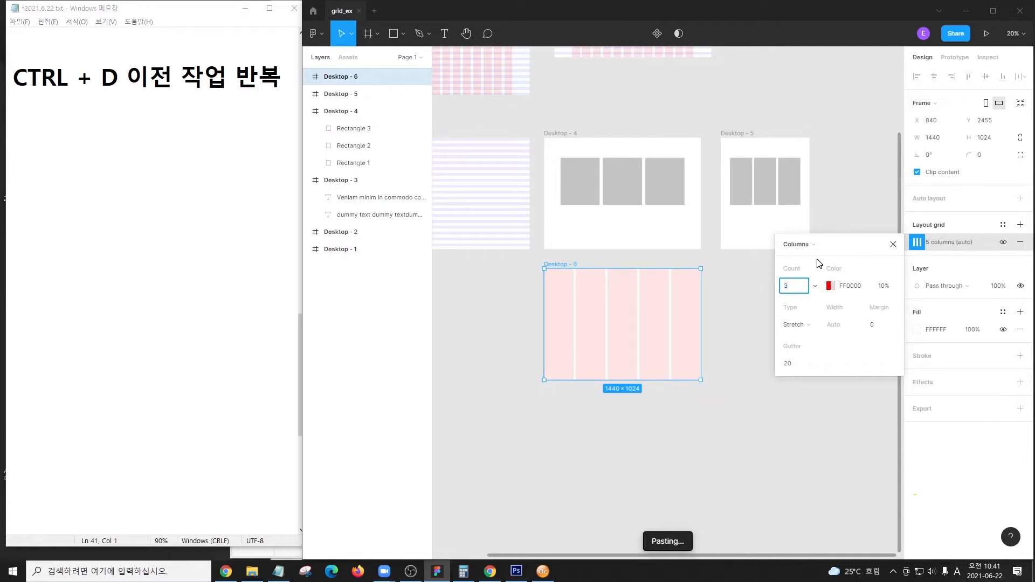
Step: Set the Desktop - 6 column grid to a count of 3, type Center, width 360 and gutter 30
{"action": "type", "text": "3"}
{"action": "left_click", "coordinate": [804, 326]}
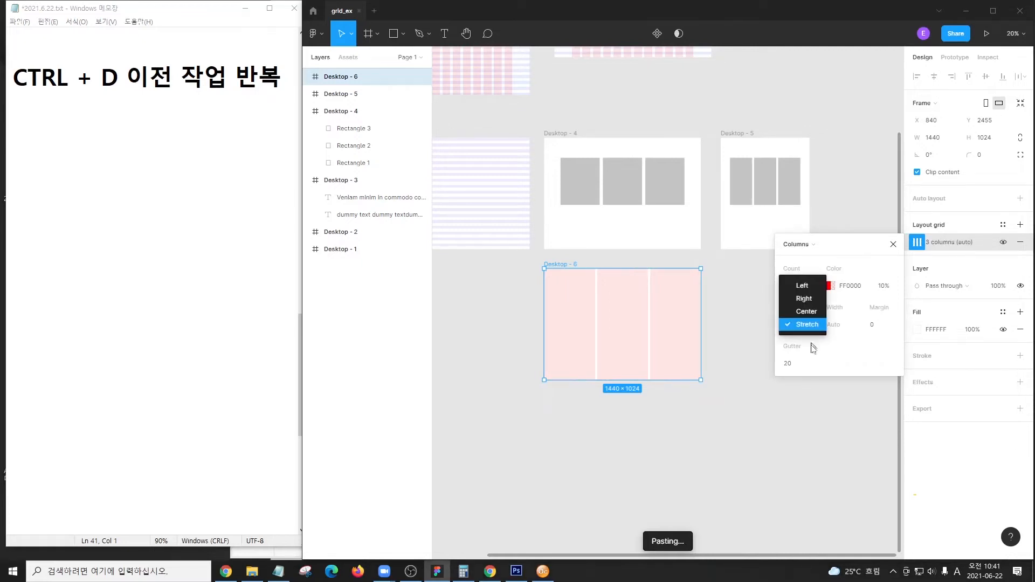
{"action": "left_click", "coordinate": [815, 312]}
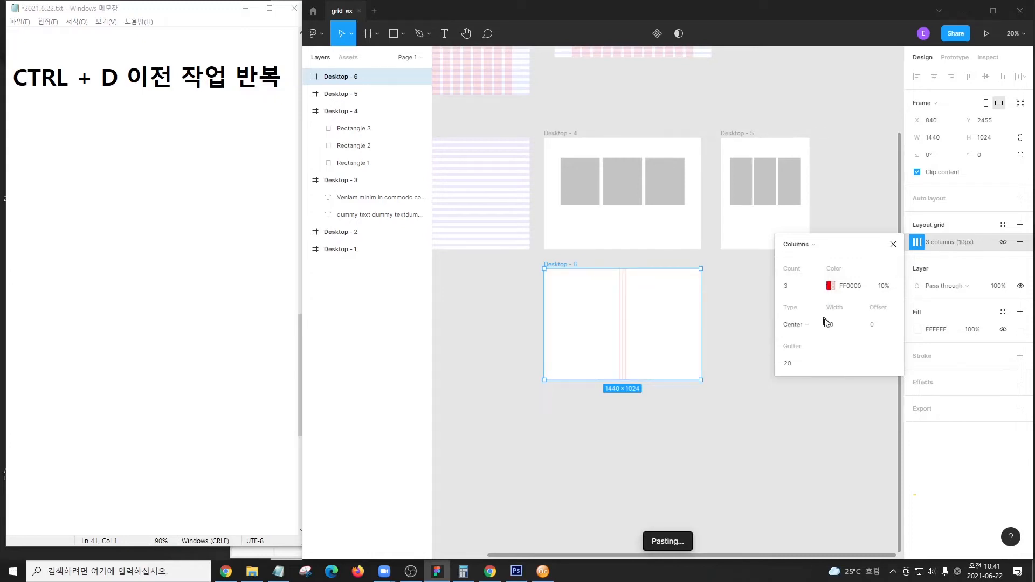
{"action": "left_click", "coordinate": [843, 328]}
{"action": "left_click", "coordinate": [791, 365]}
{"action": "type", "text": "30"}
{"action": "key", "text": "Return"}
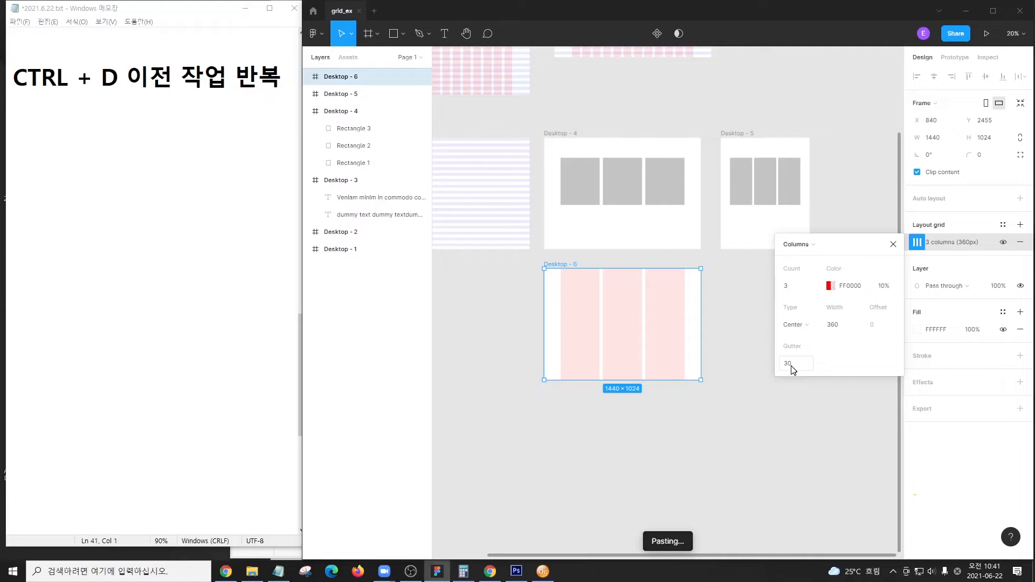
Step: Draw a rectangle of about 360 × 466 in the first grid column of Desktop - 6 and copy it into the other two columns
{"action": "left_click", "coordinate": [391, 34]}
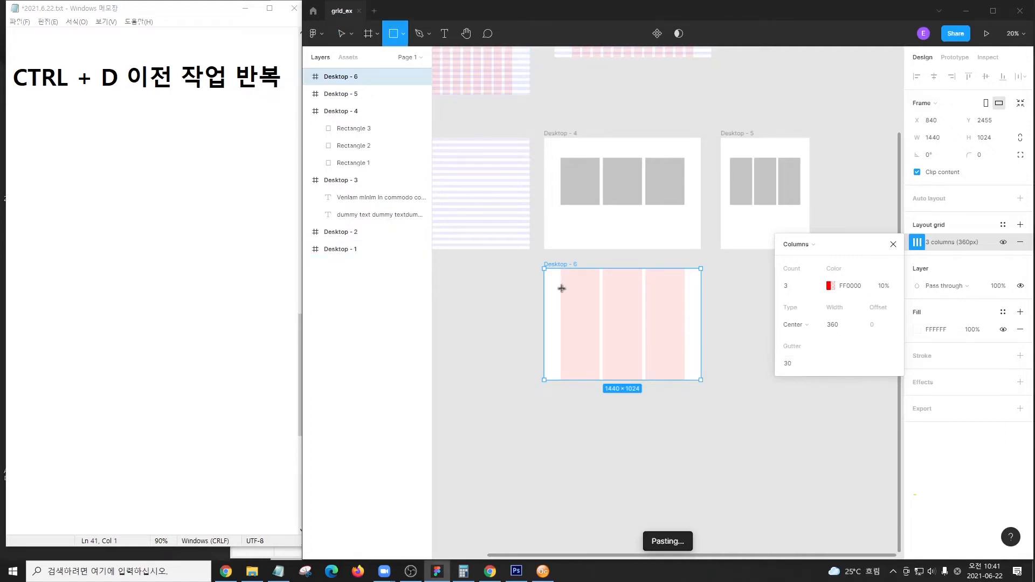
{"action": "left_click_drag", "start_coordinate": [560, 287], "coordinate": [564, 294]}
{"action": "mouse_move", "coordinate": [584, 337]}
{"action": "left_mouse_down"}
{"action": "mouse_move", "coordinate": [634, 321]}
{"action": "mouse_move", "coordinate": [624, 316]}
{"action": "mouse_move", "coordinate": [658, 312]}
{"action": "mouse_move", "coordinate": [664, 323]}
{"action": "left_mouse_up"}
Step: Select the rectangles in Desktop - 6 one by one and examine their horizontal constraint
{"action": "scroll", "coordinate": [662, 330], "scroll_direction": "up", "scroll_amount": 4}
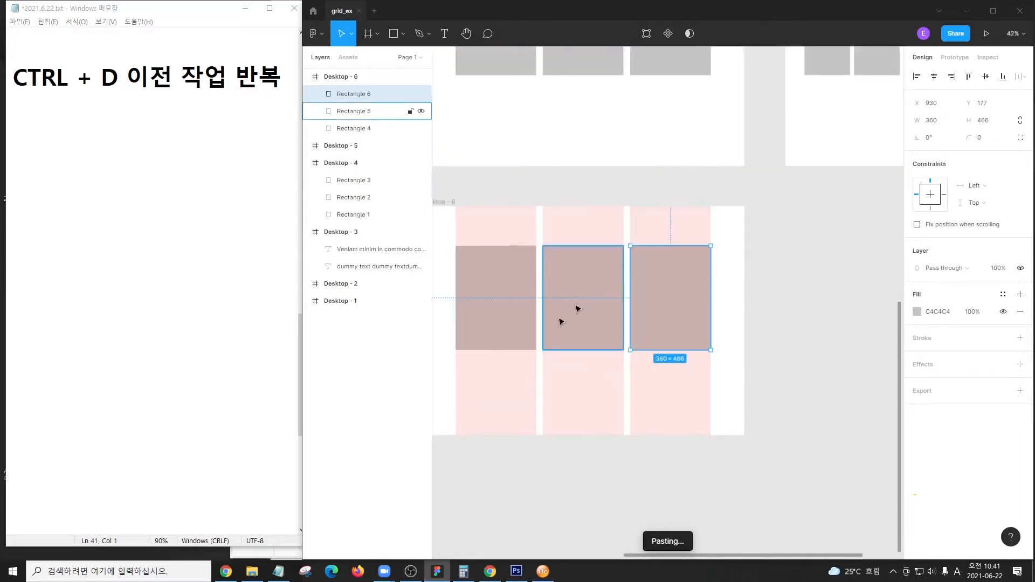
{"action": "scroll", "coordinate": [577, 308], "scroll_direction": "left", "scroll_amount": 2}
{"action": "left_click", "coordinate": [561, 319]}
{"action": "left_click", "coordinate": [625, 290]}
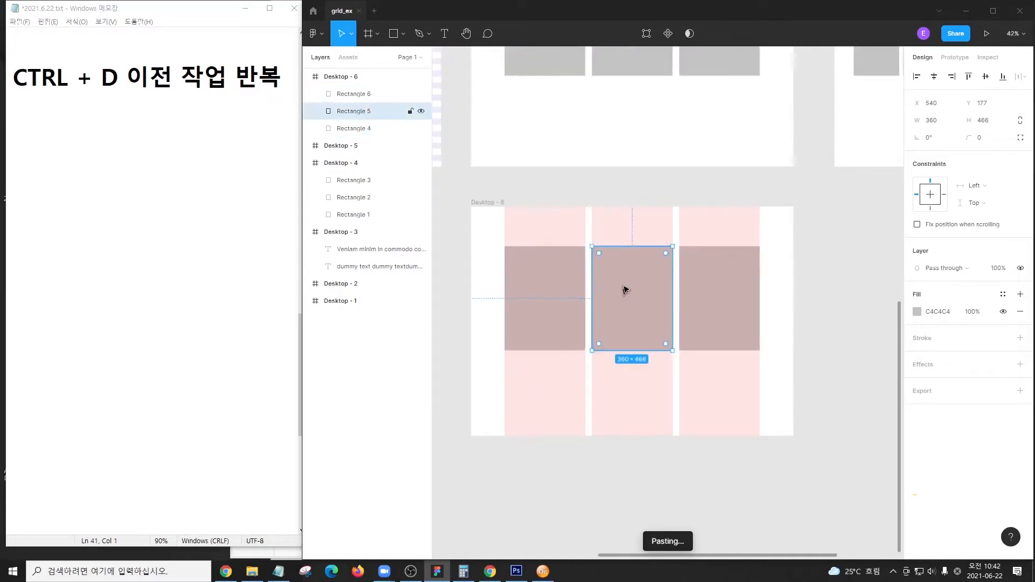
{"action": "left_click", "coordinate": [697, 294]}
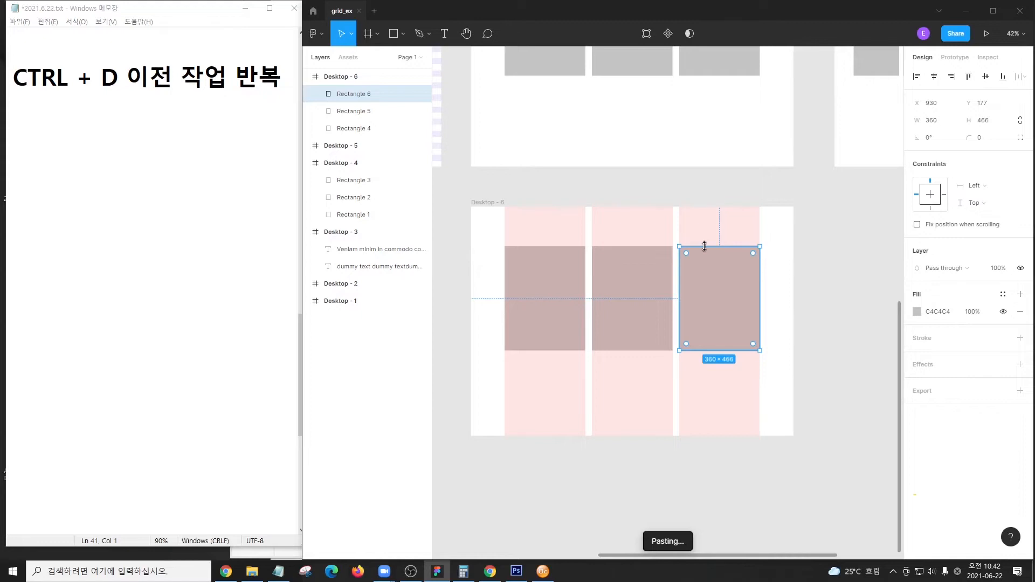
{"action": "left_click", "coordinate": [801, 162]}
Step: Select the three Desktop - 4 rectangles together, examine their constraint, and circle the Desktop - 4 layer name in red
{"action": "scroll", "coordinate": [809, 216], "scroll_direction": "up", "scroll_amount": 3}
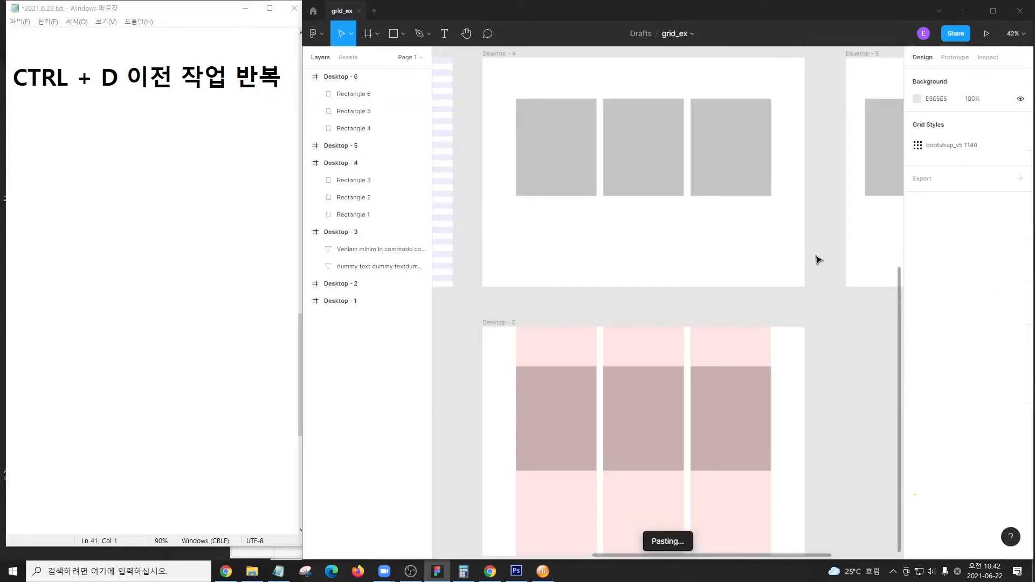
{"action": "left_click", "coordinate": [557, 136]}
{"action": "left_click", "coordinate": [647, 135]}
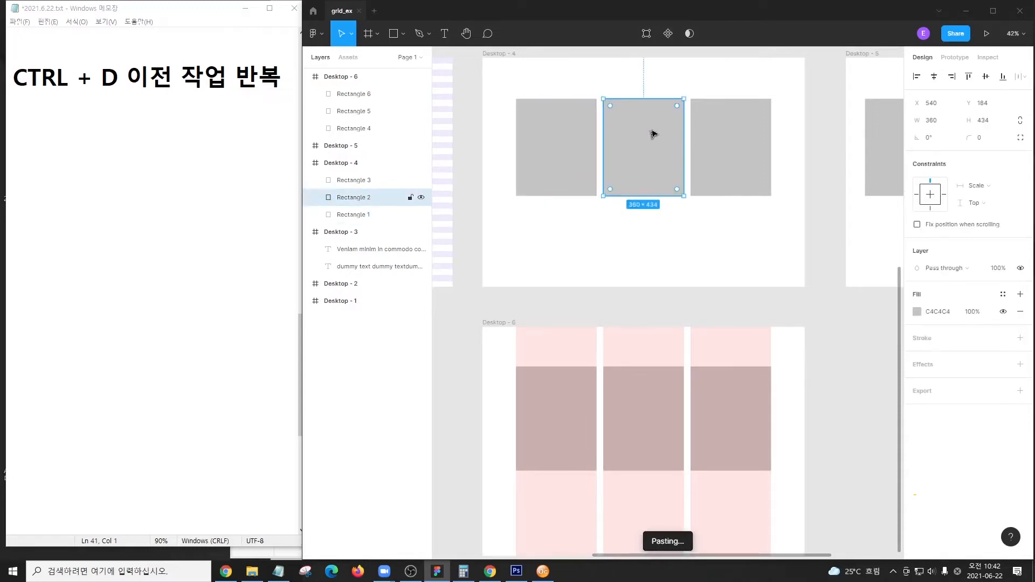
{"action": "left_click", "coordinate": [561, 135]}
{"action": "left_click", "coordinate": [655, 137], "text": "shift"}
{"action": "left_click", "coordinate": [731, 138], "text": "shift"}
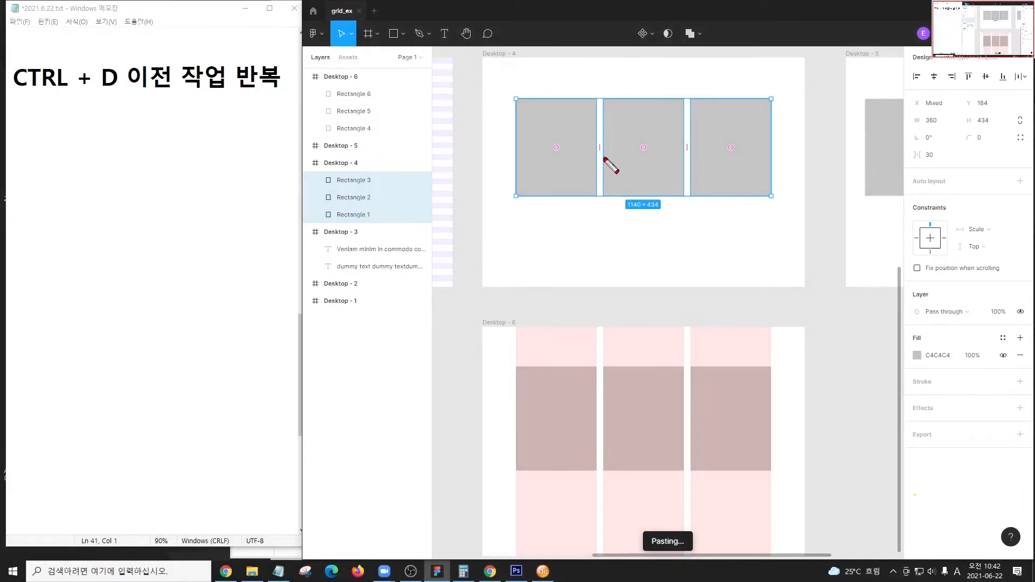
{"action": "left_click_drag", "start_coordinate": [369, 163], "coordinate": [369, 162]}
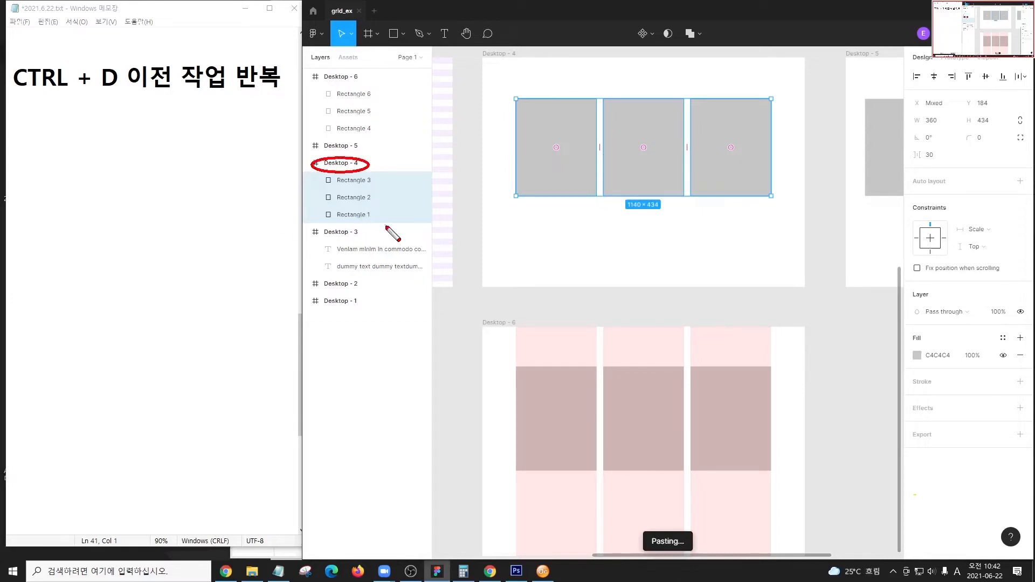
Step: Circle the Desktop - 4 frame in red, clear the markings, and select the first rectangle in Desktop - 6
{"action": "mouse_move", "coordinate": [470, 40]}
{"action": "left_mouse_down"}
{"action": "mouse_move", "coordinate": [745, 265]}
{"action": "mouse_move", "coordinate": [823, 304]}
{"action": "mouse_move", "coordinate": [811, 294]}
{"action": "left_mouse_up"}
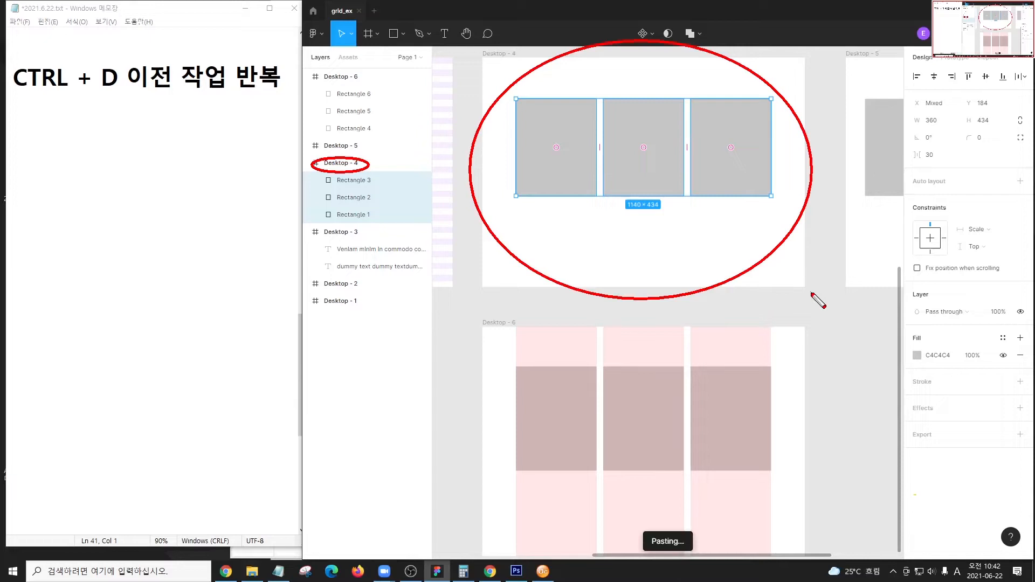
{"action": "key", "text": "Escape"}
{"action": "left_click", "coordinate": [549, 408]}
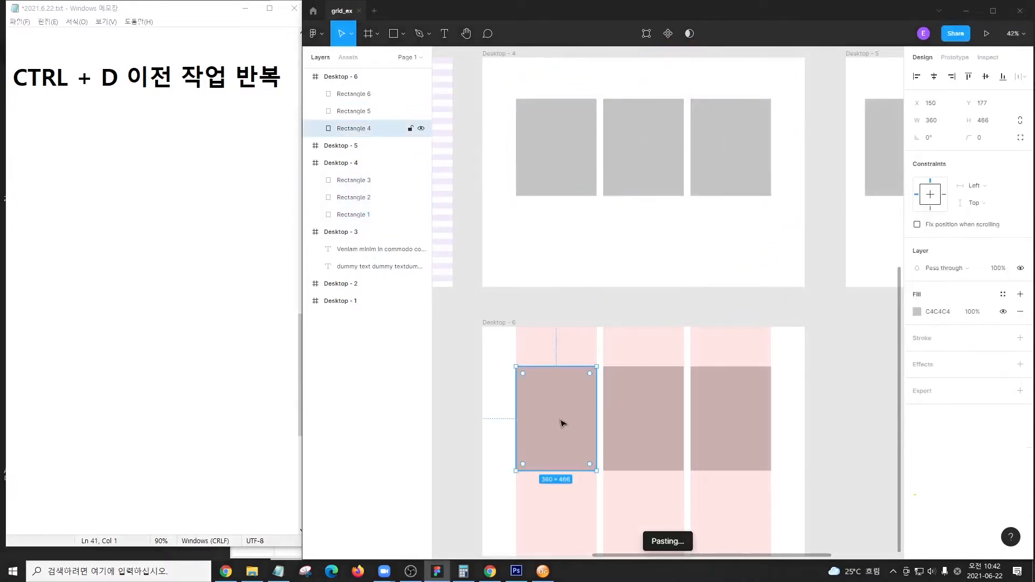
{"action": "left_click_drag", "start_coordinate": [576, 397], "coordinate": [676, 176]}
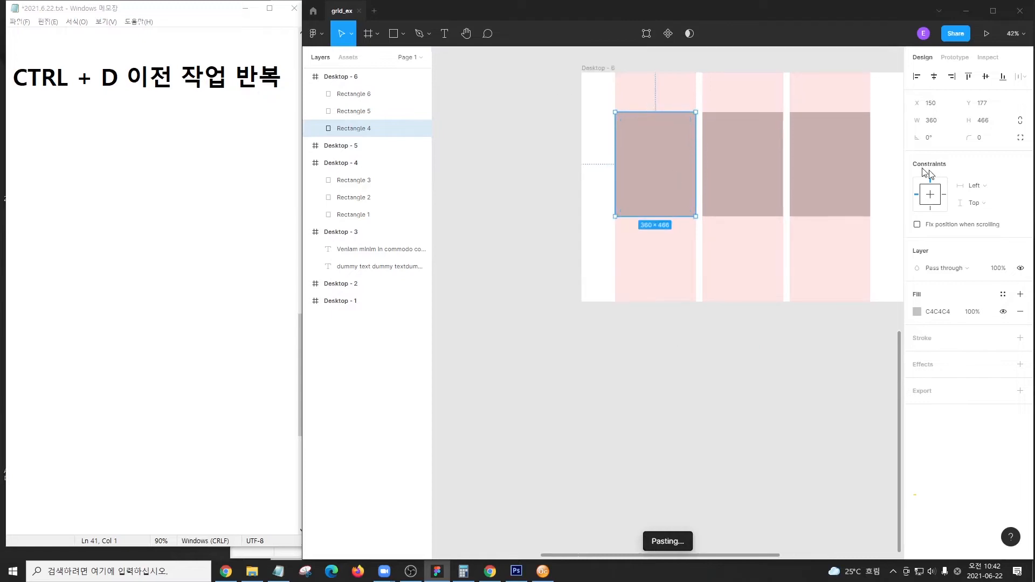
Step: Circle the Desktop - 6 layer name and the first grid column above its rectangle in red, and clear the markings
{"action": "key", "text": "ctrl+shift+d"}
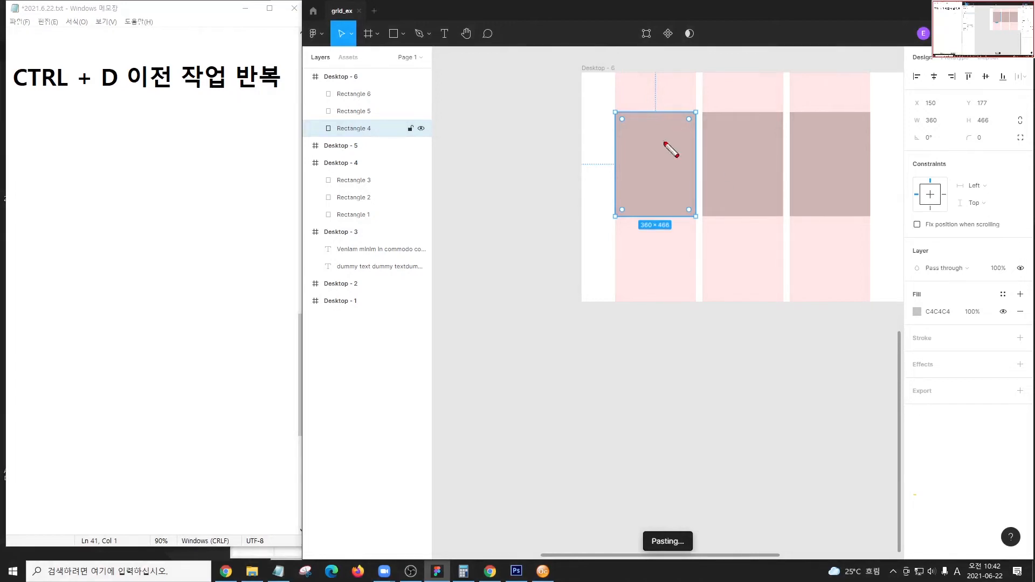
{"action": "mouse_move", "coordinate": [379, 79]}
{"action": "left_mouse_down"}
{"action": "mouse_move", "coordinate": [311, 68]}
{"action": "mouse_move", "coordinate": [389, 90]}
{"action": "mouse_move", "coordinate": [375, 86]}
{"action": "left_mouse_up"}
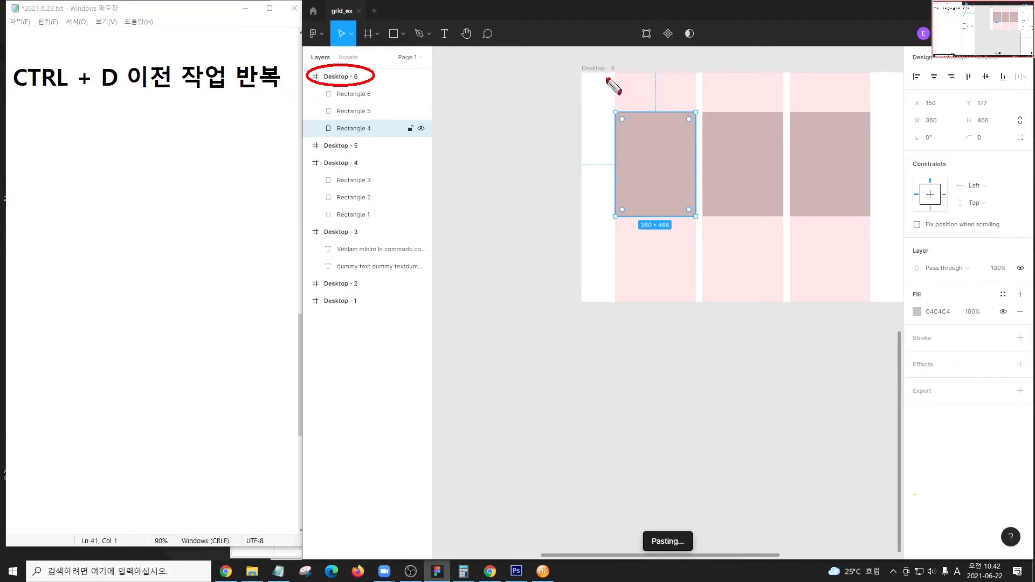
{"action": "left_click_drag", "start_coordinate": [615, 70], "coordinate": [700, 99]}
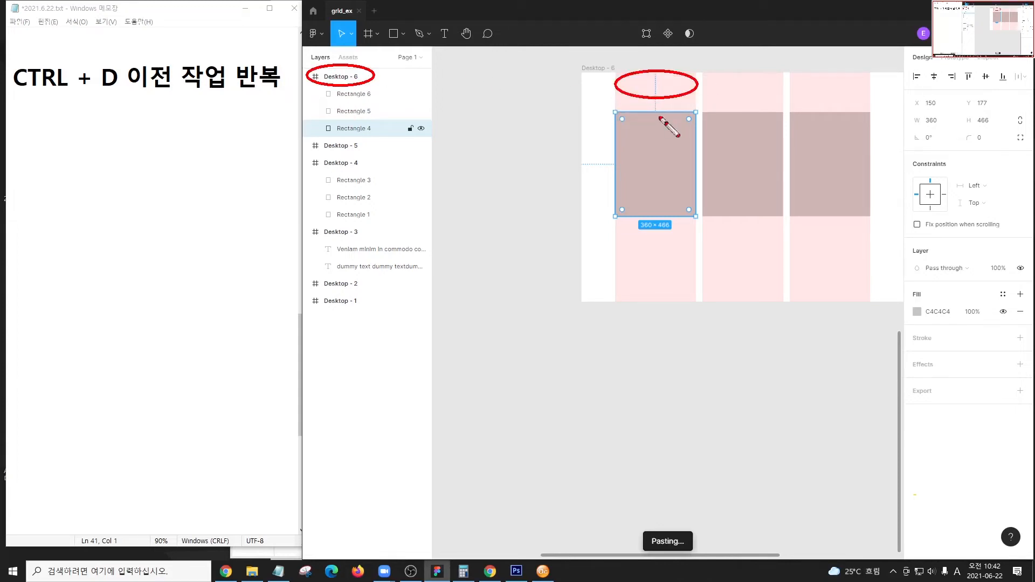
{"action": "left_click_drag", "start_coordinate": [611, 94], "coordinate": [630, 108]}
{"action": "left_click_drag", "start_coordinate": [692, 94], "coordinate": [702, 103]}
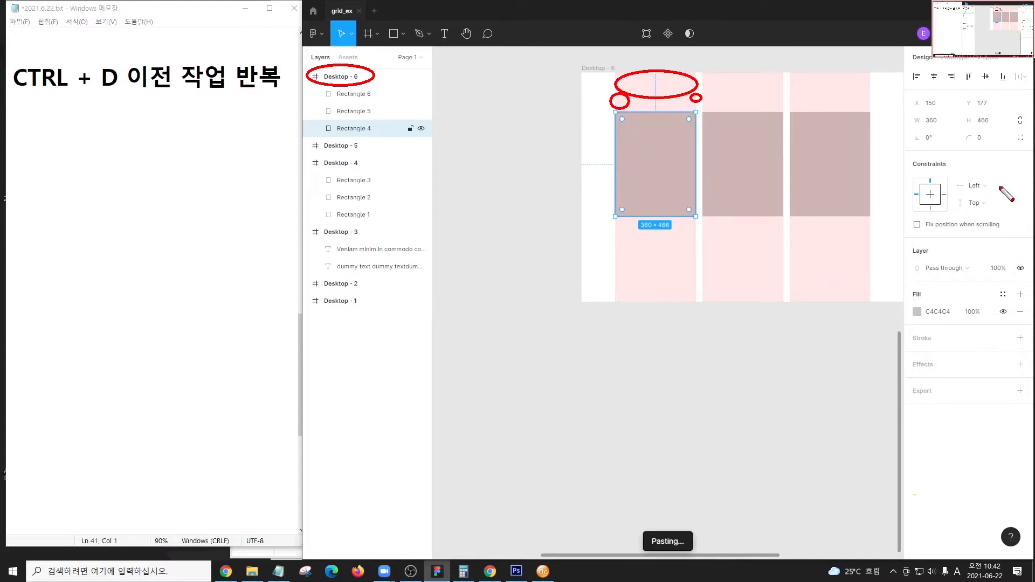
{"action": "key", "text": "Escape"}
Step: Set the horizontal constraint of each of the three Desktop - 6 rectangles to Left and right
{"action": "left_click", "coordinate": [974, 186]}
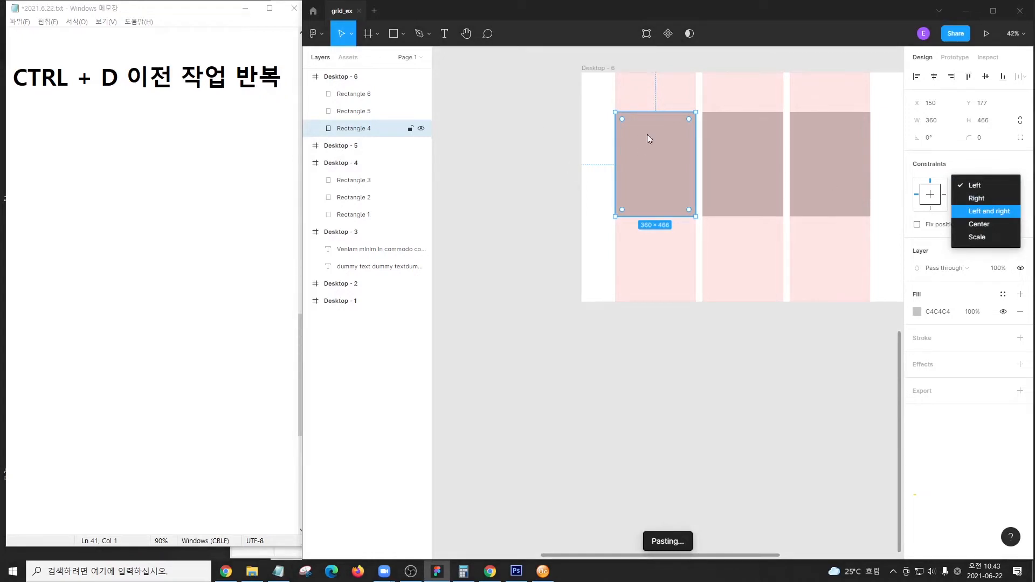
{"action": "left_click", "coordinate": [985, 212]}
{"action": "left_click", "coordinate": [750, 162]}
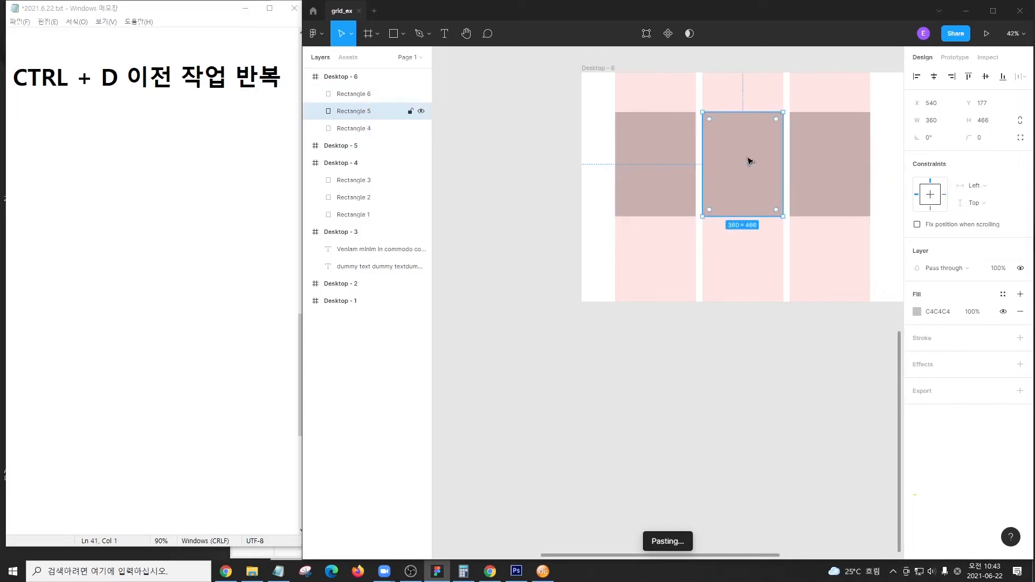
{"action": "left_click", "coordinate": [984, 189]}
{"action": "left_click", "coordinate": [997, 217]}
{"action": "left_click", "coordinate": [842, 154]}
{"action": "left_click", "coordinate": [976, 187]}
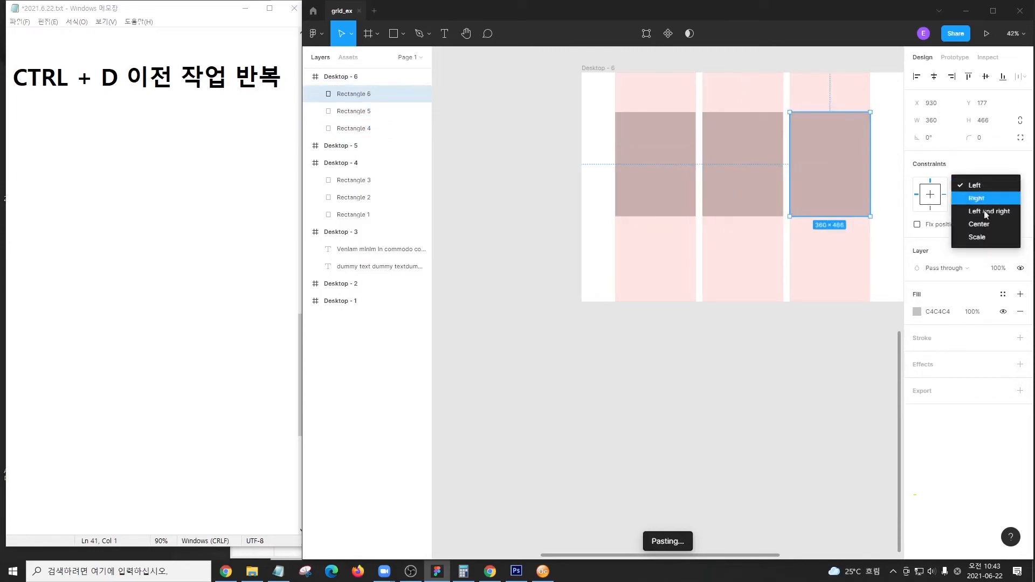
{"action": "left_click", "coordinate": [992, 211]}
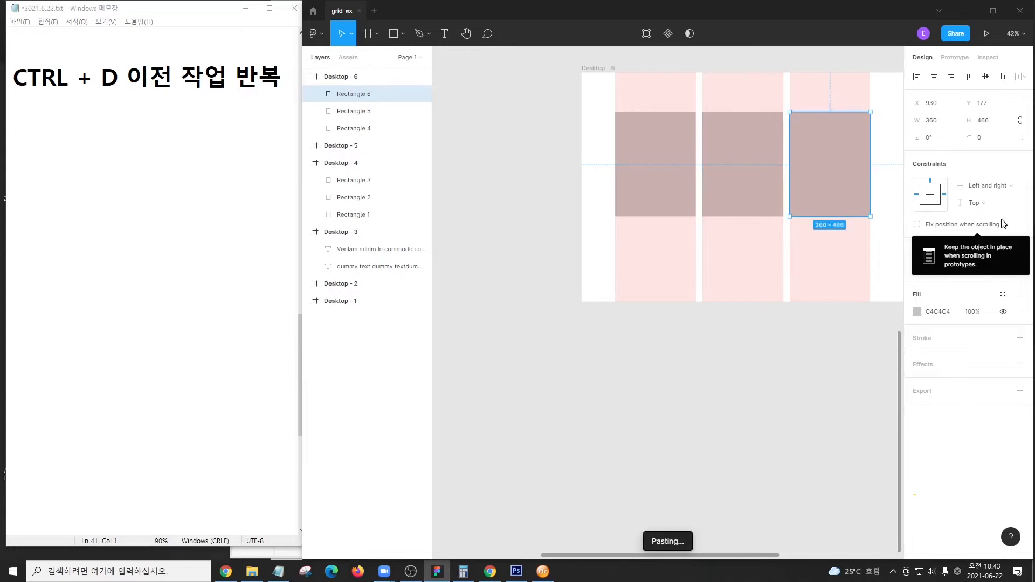
Step: Try narrowing the Desktop - 6 frame to a width of about 1318, and undo the resize
{"action": "left_click", "coordinate": [777, 61]}
{"action": "left_click_drag", "start_coordinate": [841, 59], "coordinate": [744, 113]}
{"action": "left_click", "coordinate": [495, 124]}
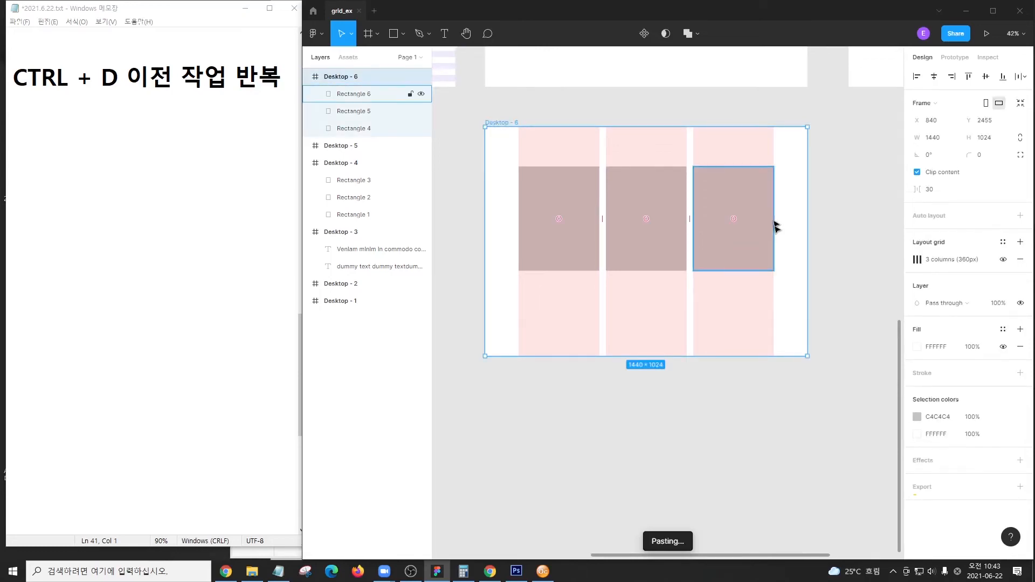
{"action": "left_click_drag", "start_coordinate": [806, 226], "coordinate": [780, 219]}
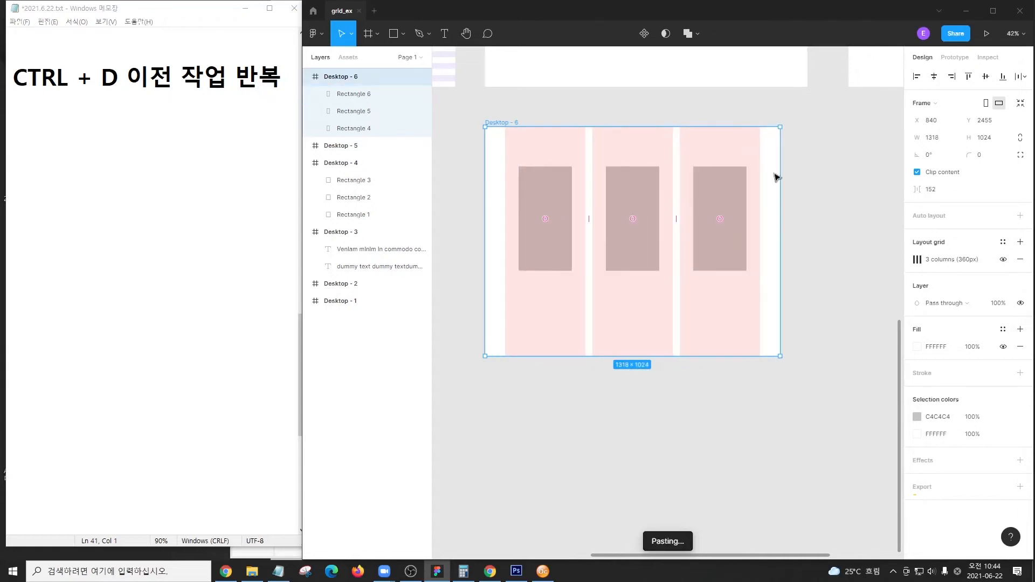
{"action": "key", "text": "ctrl+z"}
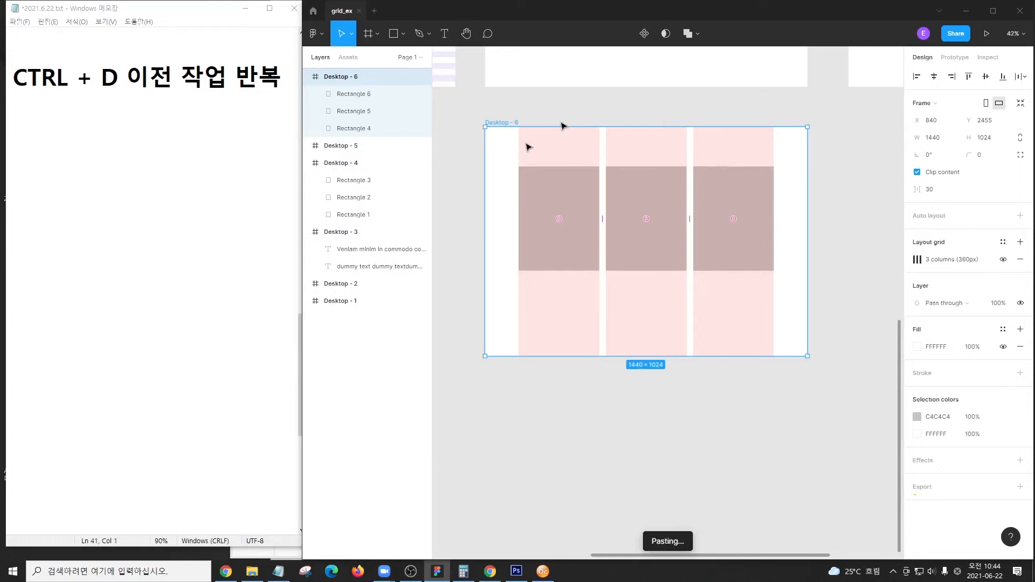
Step: Change the type of the Desktop - 6 column grid to Stretch
{"action": "left_click", "coordinate": [917, 259]}
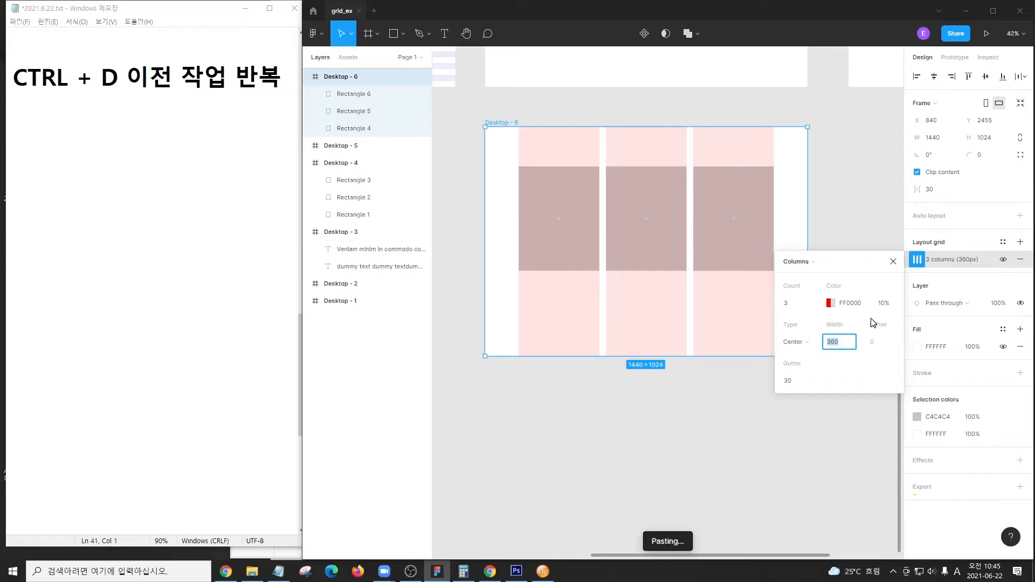
{"action": "left_click", "coordinate": [798, 342]}
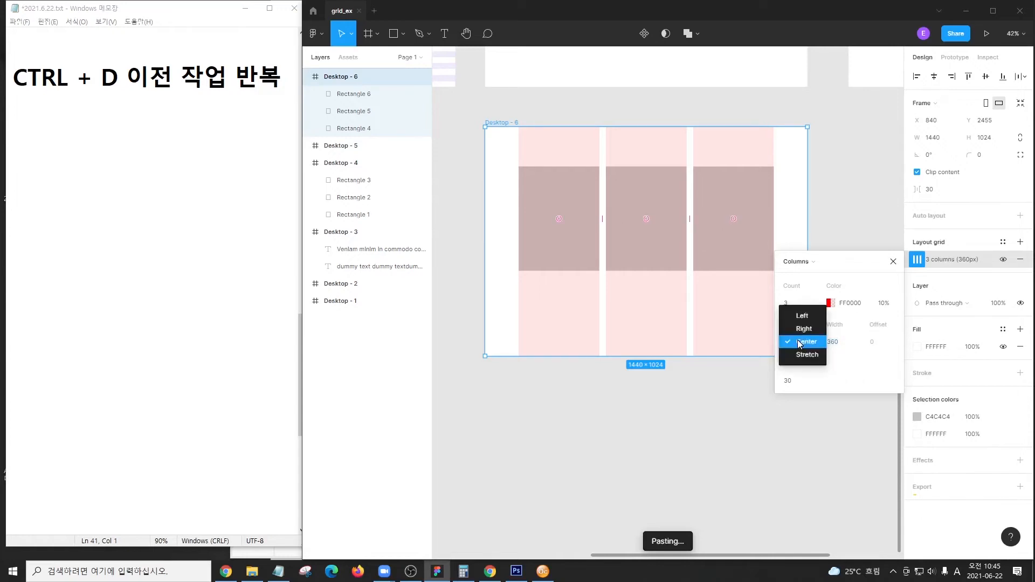
{"action": "left_click", "coordinate": [807, 354]}
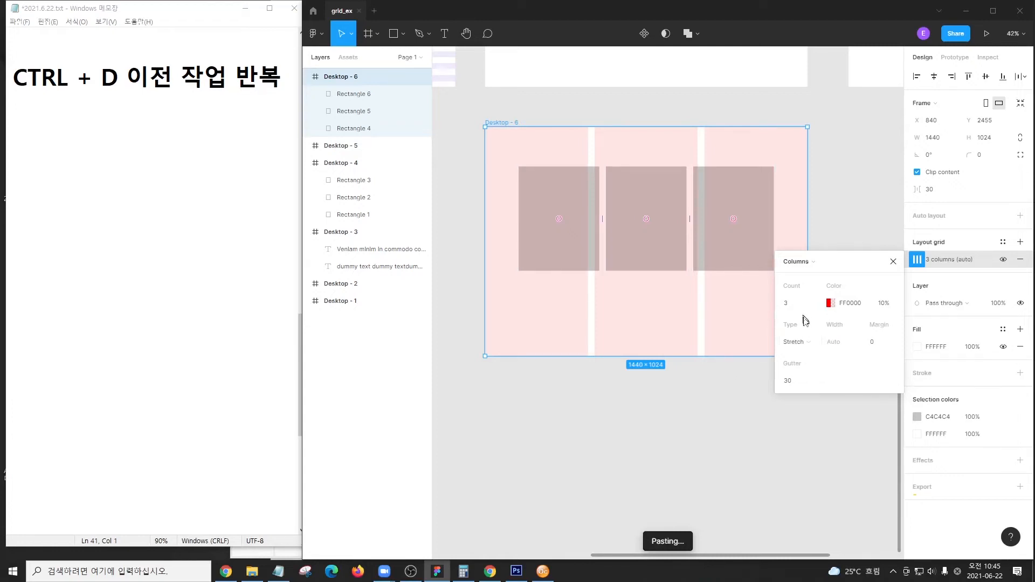
Step: Circle the layout grid settings icon and both side edges of Desktop - 6 in red, and clear the markings
{"action": "key", "text": "Print"}
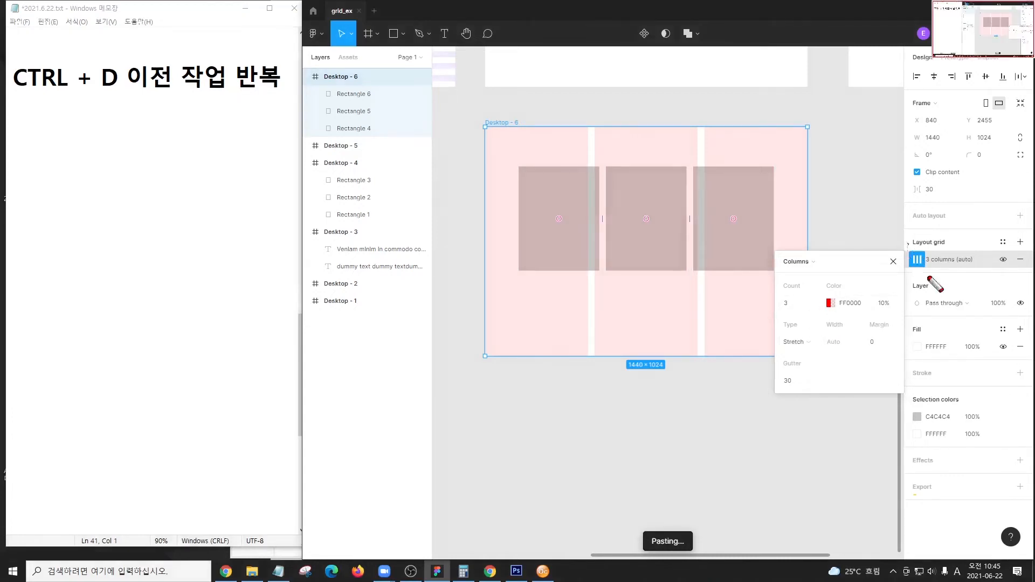
{"action": "left_click_drag", "start_coordinate": [917, 245], "coordinate": [924, 271]}
{"action": "left_click_drag", "start_coordinate": [473, 217], "coordinate": [515, 240]}
{"action": "left_click_drag", "start_coordinate": [801, 229], "coordinate": [796, 240]}
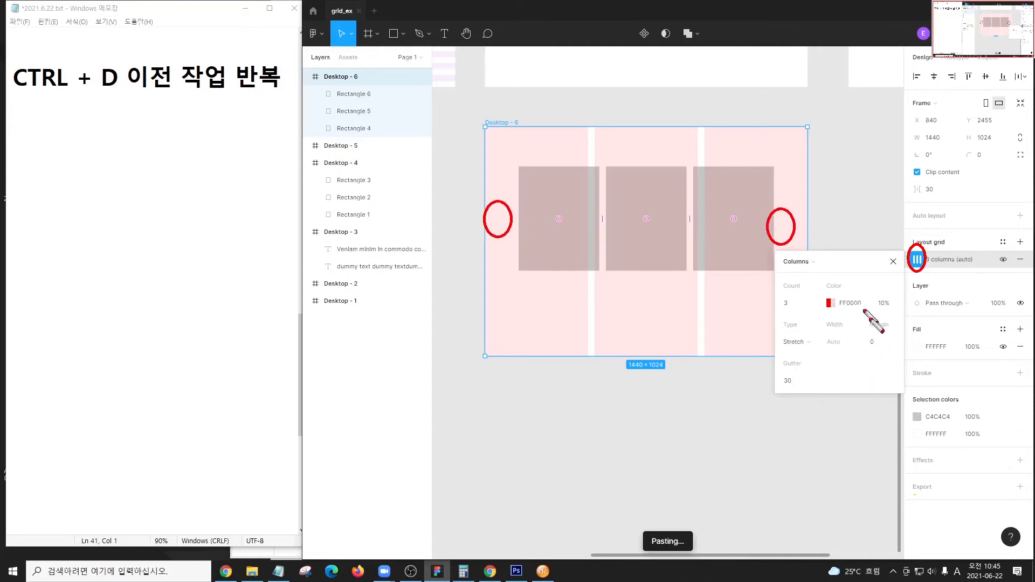
{"action": "key", "text": "Escape"}
Step: Try a margin of 90 for the Desktop - 6 column grid and set it to 150
{"action": "left_click", "coordinate": [883, 345]}
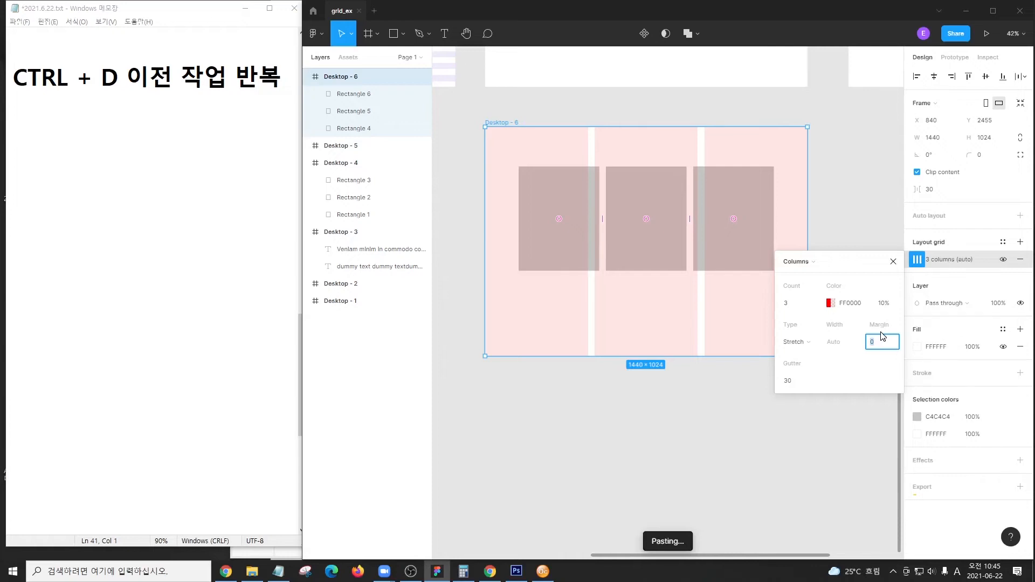
{"action": "type", "text": "90"}
{"action": "key", "text": "Return"}
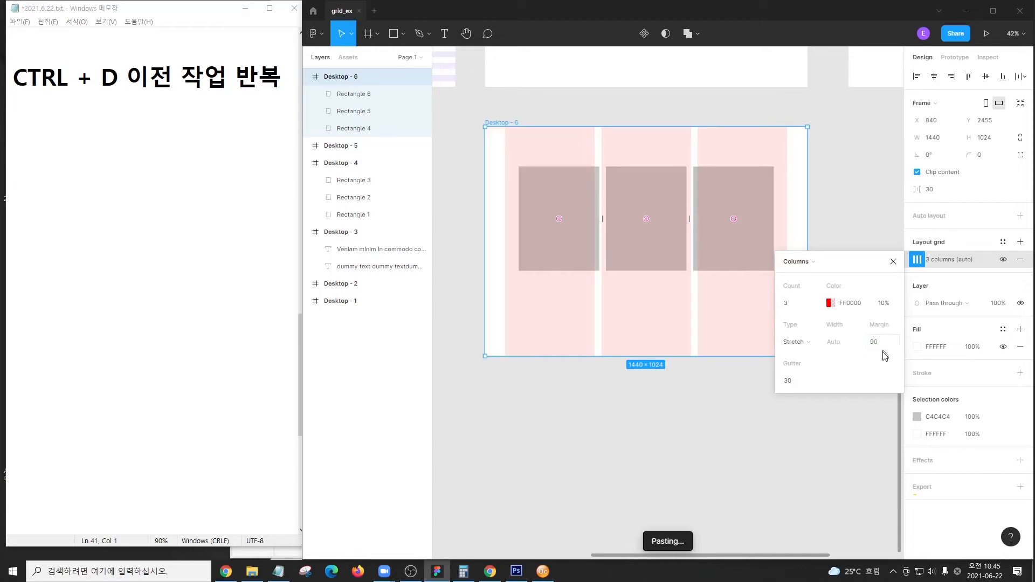
{"action": "type", "text": "150"}
{"action": "key", "text": "Return"}
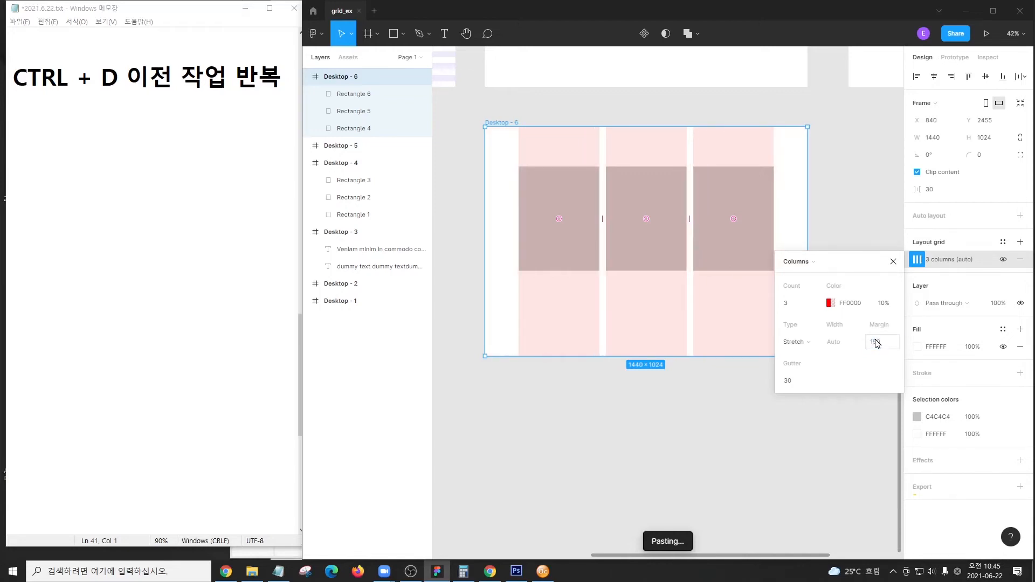
Step: Circle the grid's margin, width and gutter values and both side margins of Desktop - 6 in red, and clear the markings
{"action": "left_click_drag", "start_coordinate": [875, 354], "coordinate": [892, 357]}
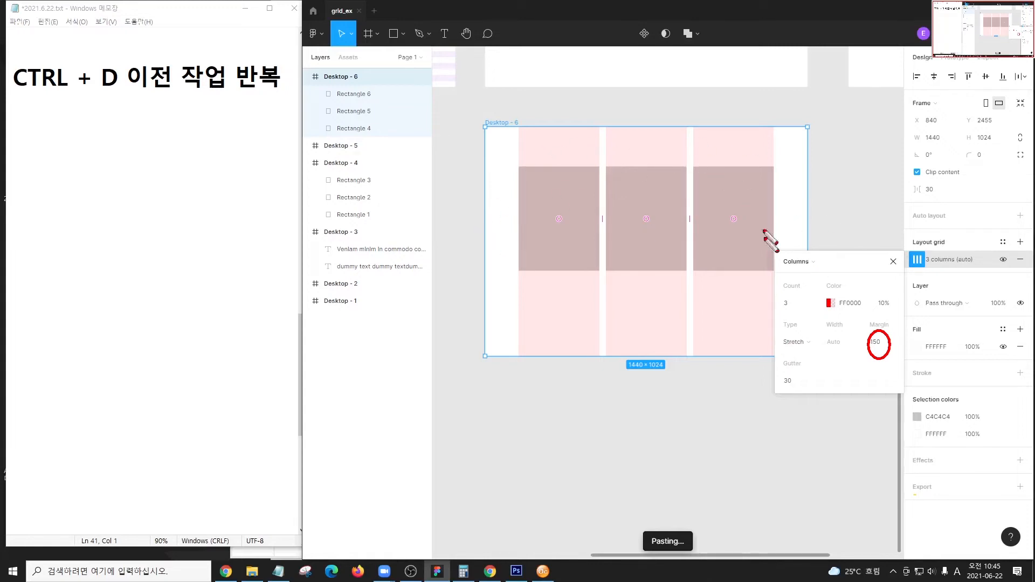
{"action": "left_click_drag", "start_coordinate": [484, 203], "coordinate": [517, 258]}
{"action": "left_click_drag", "start_coordinate": [802, 238], "coordinate": [803, 236]}
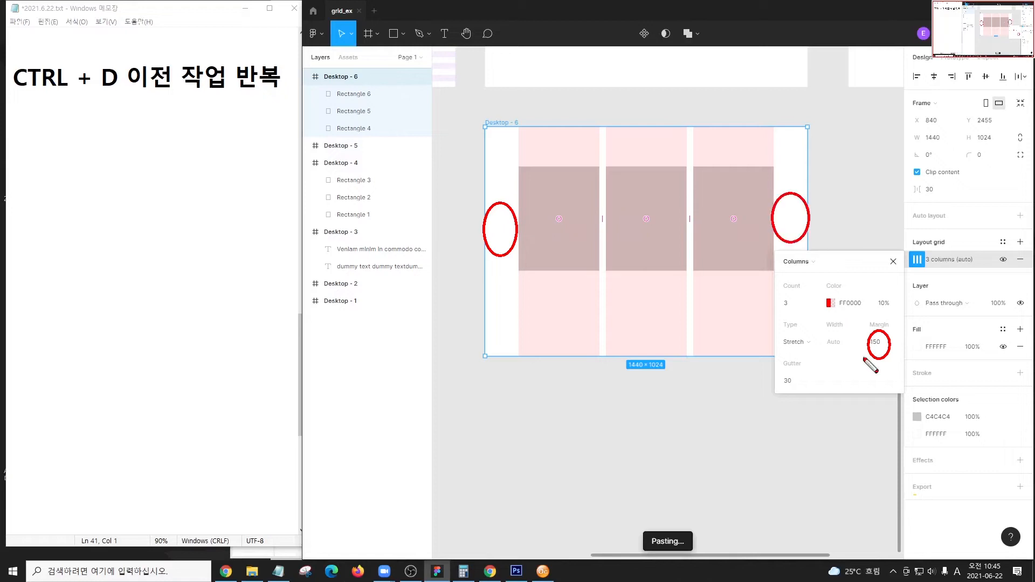
{"action": "left_click_drag", "start_coordinate": [817, 310], "coordinate": [856, 366]}
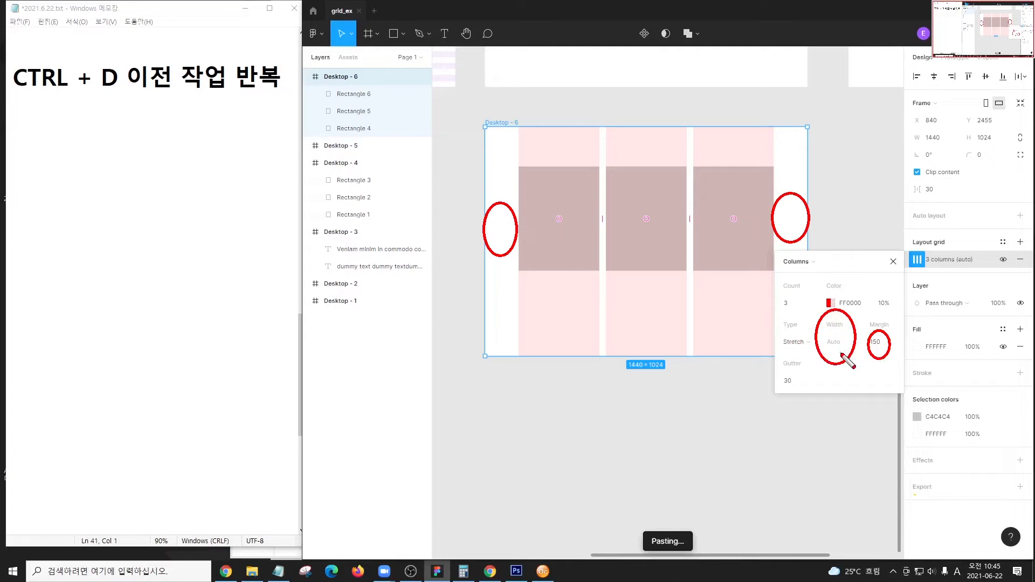
{"action": "left_click_drag", "start_coordinate": [777, 368], "coordinate": [809, 401]}
{"action": "key", "text": "Escape"}
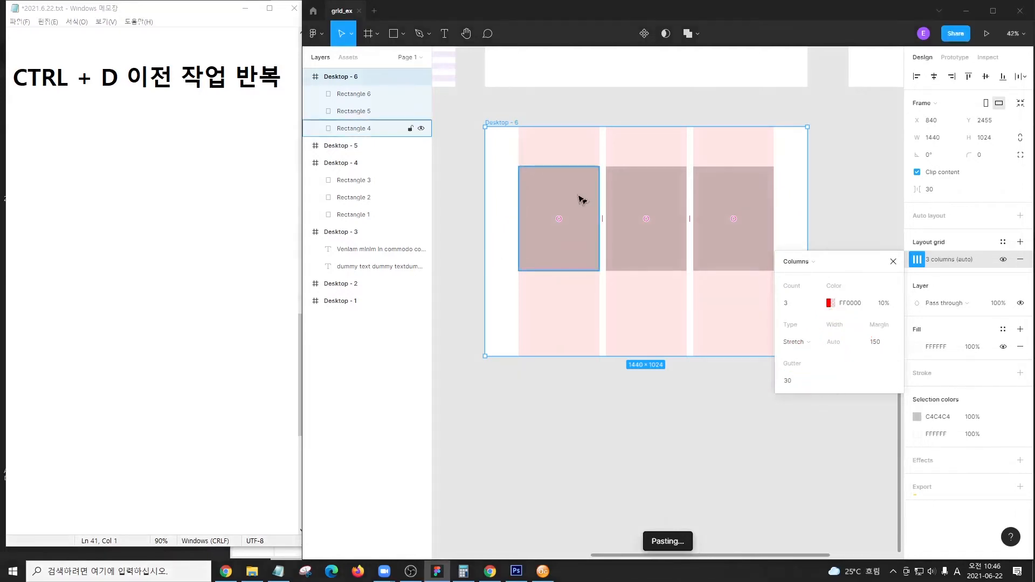
Step: Check the first rectangle's constraints, try narrowing the Desktop - 6 frame, and undo the resize
{"action": "left_click", "coordinate": [540, 207]}
{"action": "mouse_move", "coordinate": [519, 208]}
{"action": "left_mouse_down"}
{"action": "mouse_move", "coordinate": [508, 208]}
{"action": "mouse_move", "coordinate": [519, 209]}
{"action": "left_mouse_up"}
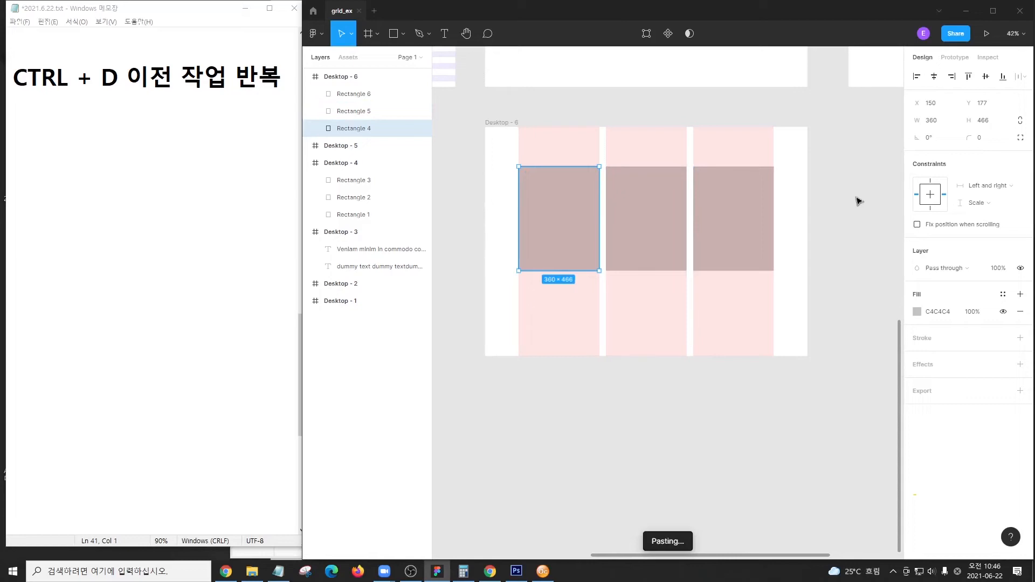
{"action": "left_click", "coordinate": [541, 120]}
{"action": "left_click", "coordinate": [501, 122]}
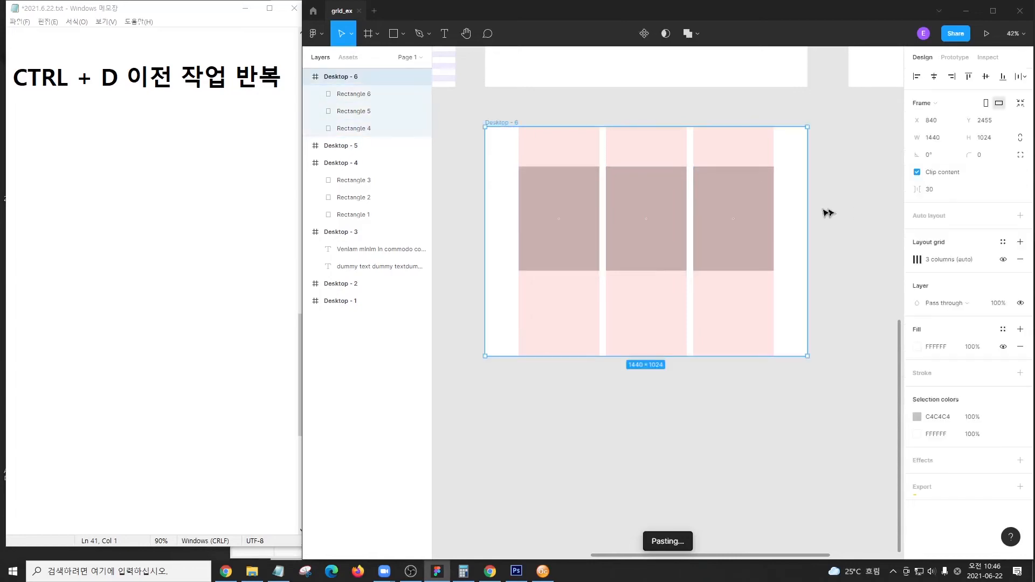
{"action": "left_click_drag", "start_coordinate": [807, 204], "coordinate": [717, 193]}
{"action": "key", "text": "ctrl+z"}
Step: Set the vertical constraint of each of the three Desktop - 6 rectangles to Top
{"action": "left_click", "coordinate": [582, 209]}
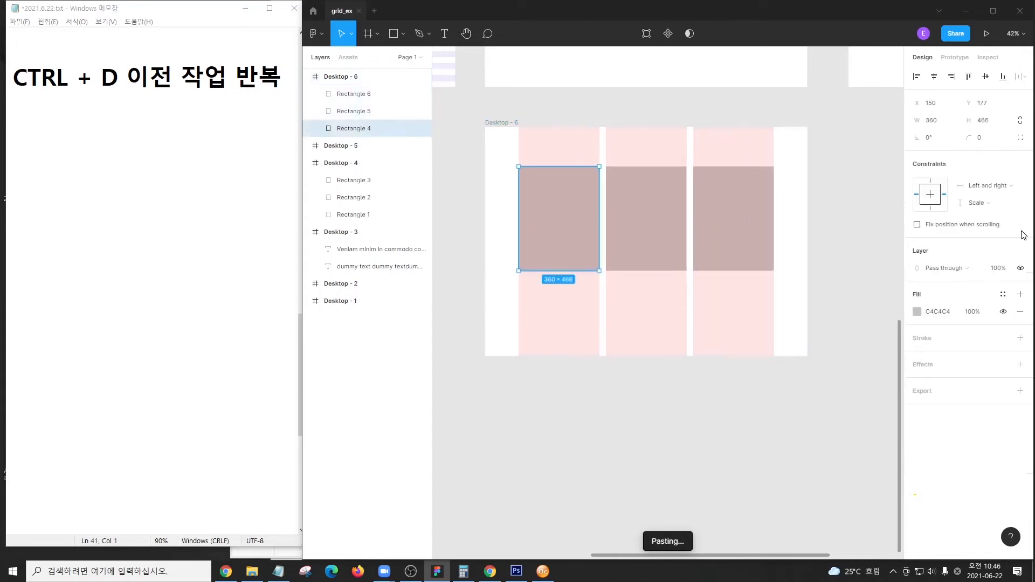
{"action": "left_click", "coordinate": [998, 204]}
{"action": "key", "text": "Escape"}
{"action": "left_click", "coordinate": [678, 204]}
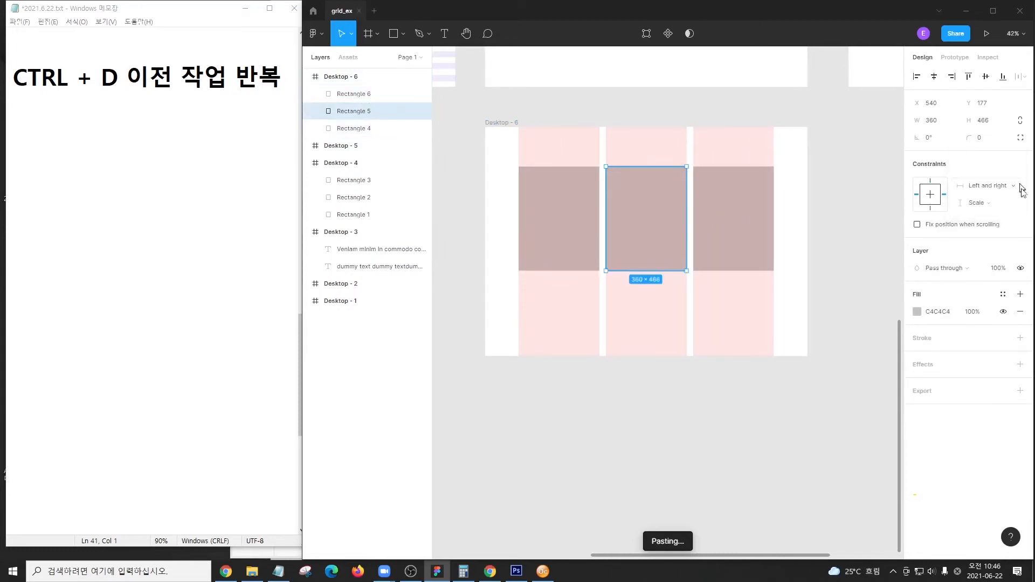
{"action": "left_click", "coordinate": [976, 202]}
{"action": "key", "text": "Escape"}
{"action": "left_click", "coordinate": [742, 208]}
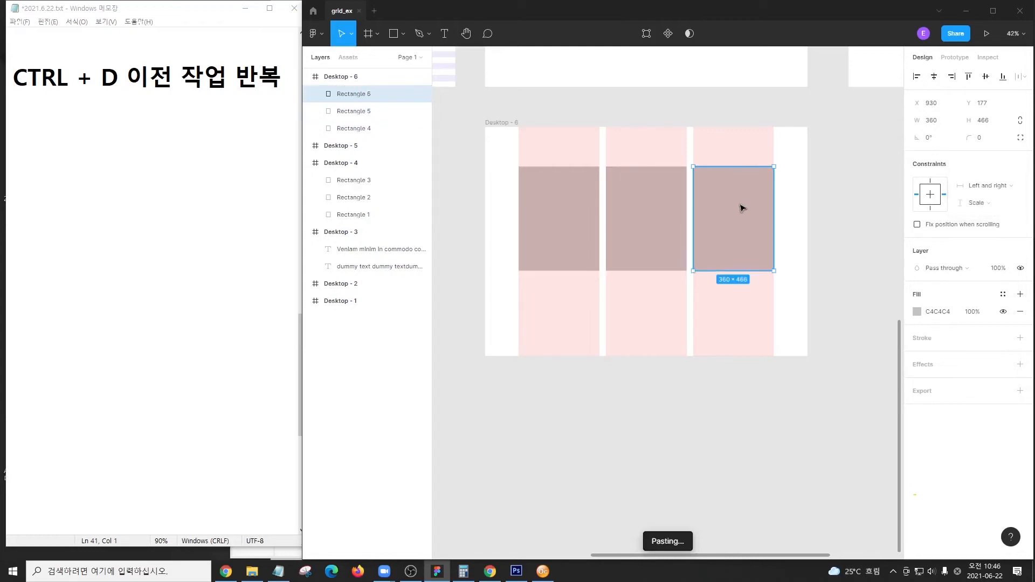
{"action": "left_click", "coordinate": [977, 203]}
{"action": "left_click", "coordinate": [970, 145]}
Step: Widen the Desktop - 6 frame to about 1590 and examine its first grid column and rectangle, circling the column in red
{"action": "left_click", "coordinate": [781, 126]}
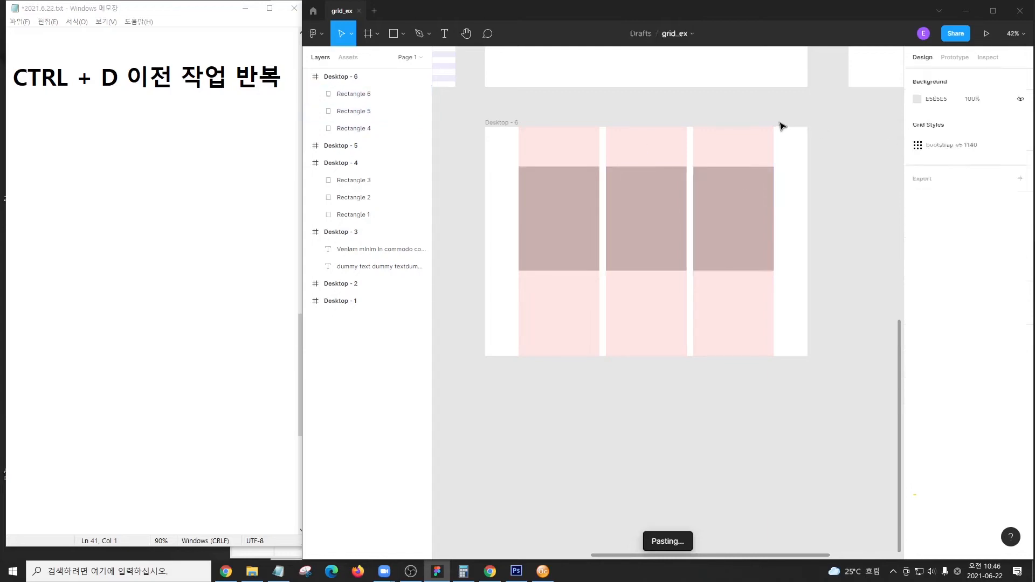
{"action": "left_click_drag", "start_coordinate": [806, 217], "coordinate": [841, 231]}
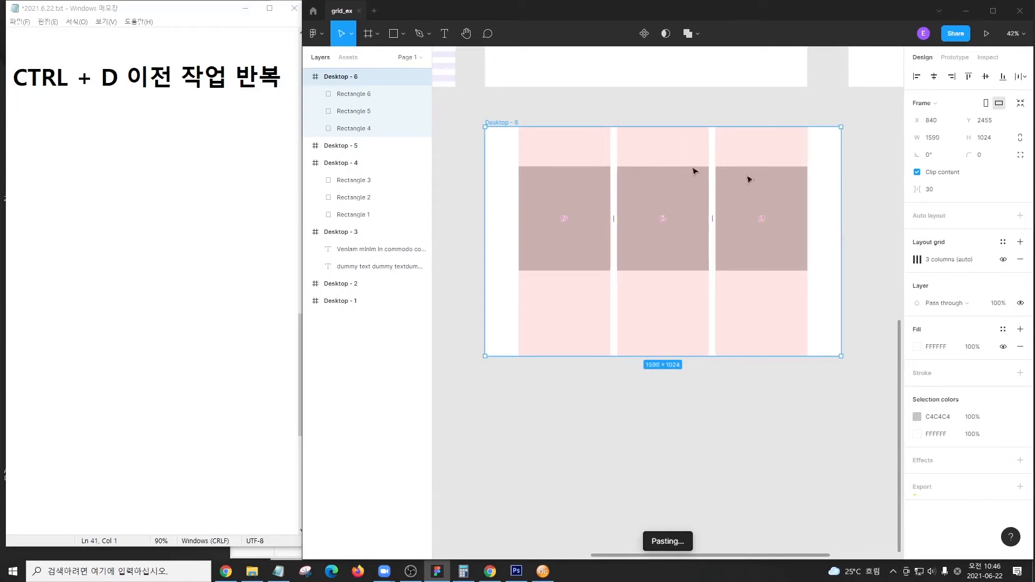
{"action": "key", "text": "ctrl+2"}
{"action": "left_click_drag", "start_coordinate": [518, 135], "coordinate": [613, 163]}
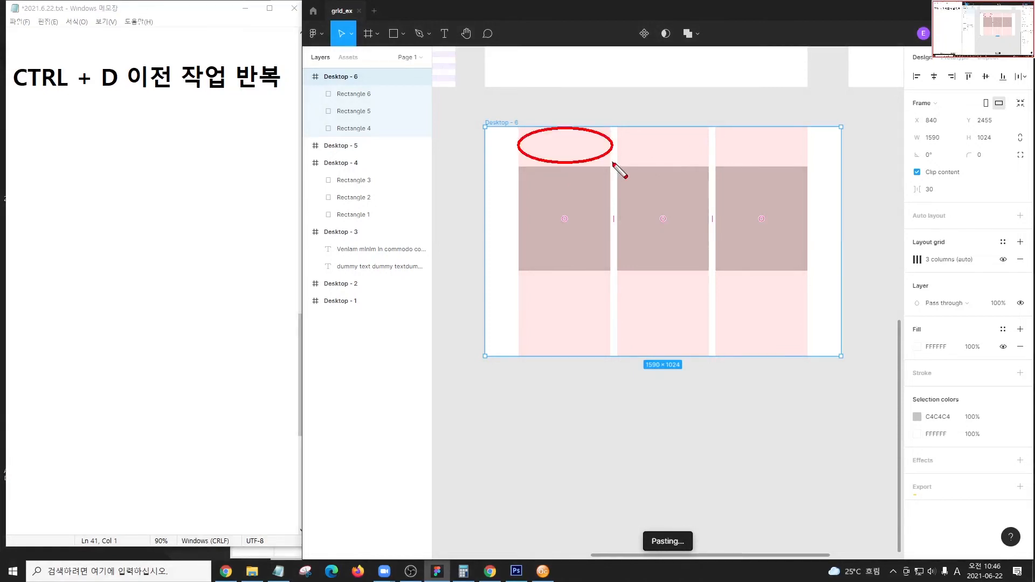
{"action": "key", "text": "Escape"}
{"action": "left_click", "coordinate": [587, 194]}
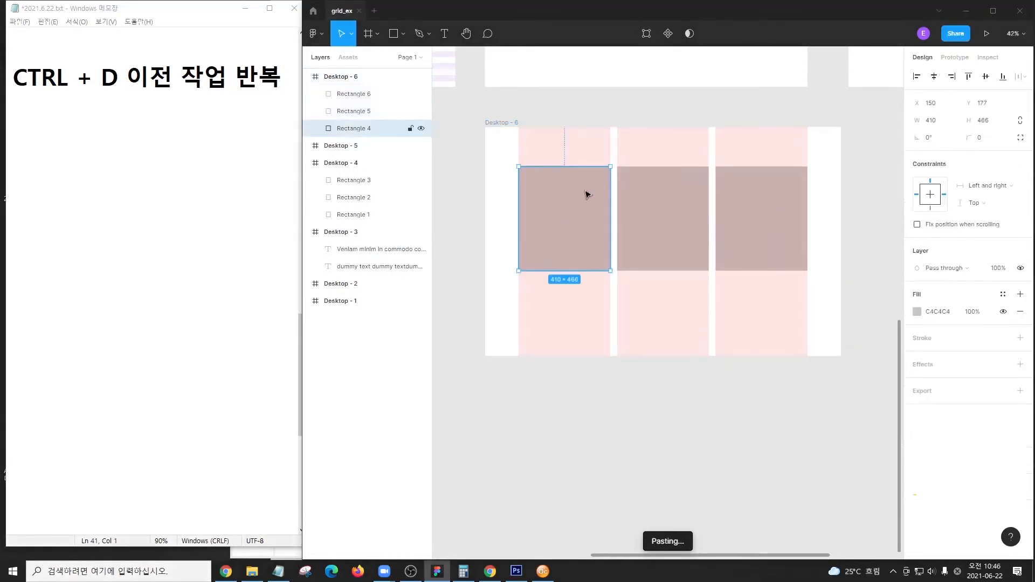
Step: Circle the first Desktop - 6 rectangle's two upper corners and its Left and right constraint in red, and clear the markings
{"action": "key", "text": "ctrl+2"}
{"action": "left_click_drag", "start_coordinate": [512, 147], "coordinate": [529, 166]}
{"action": "left_click_drag", "start_coordinate": [605, 150], "coordinate": [618, 167]}
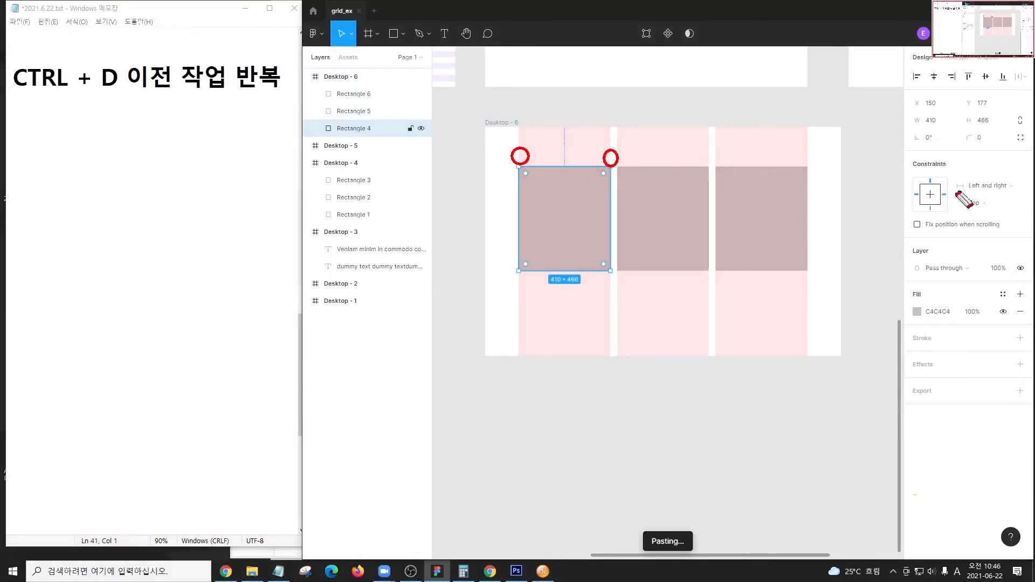
{"action": "left_click_drag", "start_coordinate": [954, 172], "coordinate": [1023, 195]}
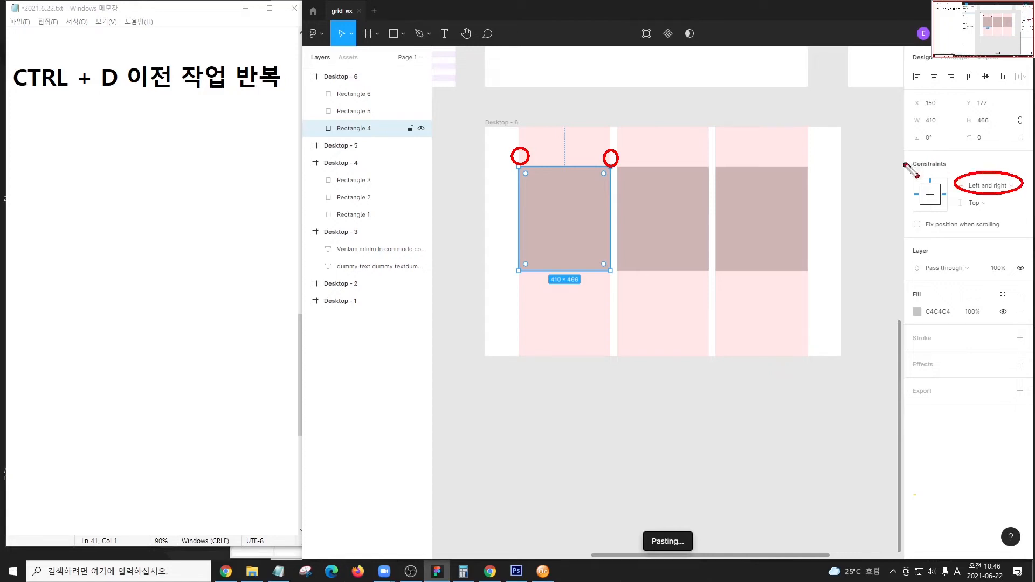
{"action": "key", "text": "Escape"}
{"action": "key", "text": "Escape"}
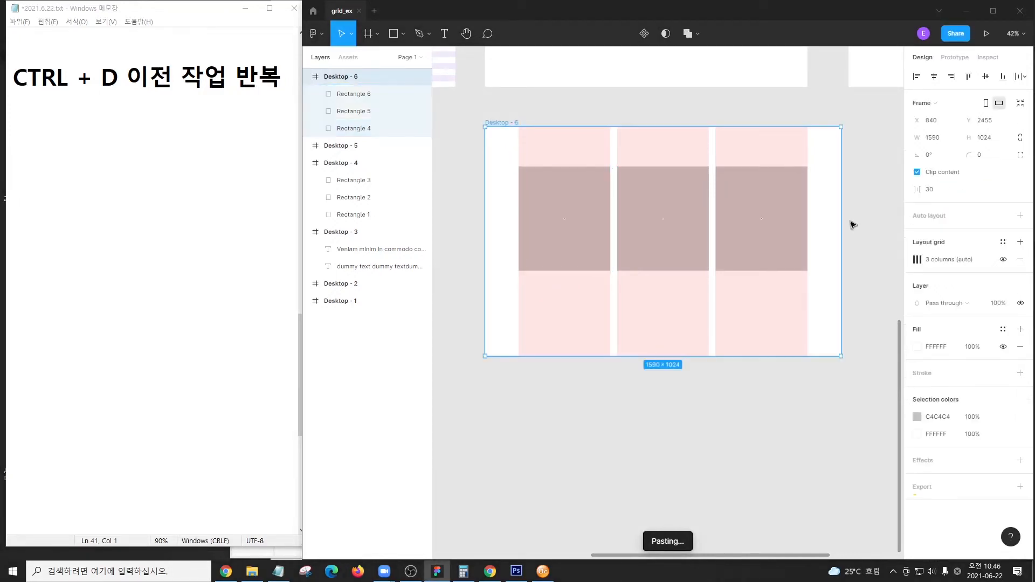
Step: Narrow the Desktop - 6 frame to about 1510, circle both column gutters in red, and clear the markings
{"action": "mouse_move", "coordinate": [839, 220]}
{"action": "left_mouse_down"}
{"action": "mouse_move", "coordinate": [791, 232]}
{"action": "mouse_move", "coordinate": [833, 233]}
{"action": "mouse_move", "coordinate": [823, 232]}
{"action": "left_mouse_up"}
{"action": "key", "text": "ctrl+2"}
{"action": "left_click_drag", "start_coordinate": [606, 125], "coordinate": [619, 166]}
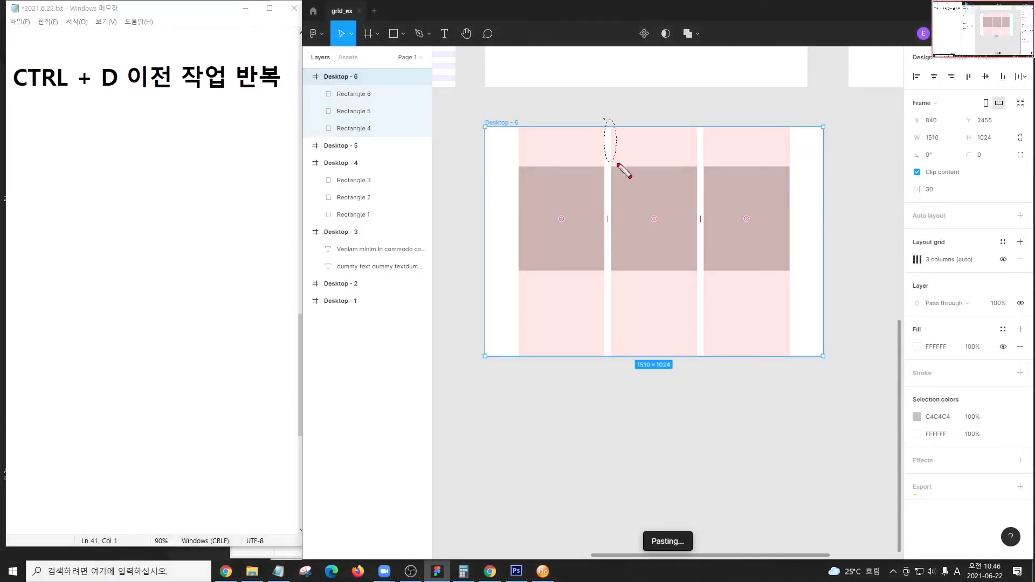
{"action": "left_click_drag", "start_coordinate": [693, 119], "coordinate": [713, 157]}
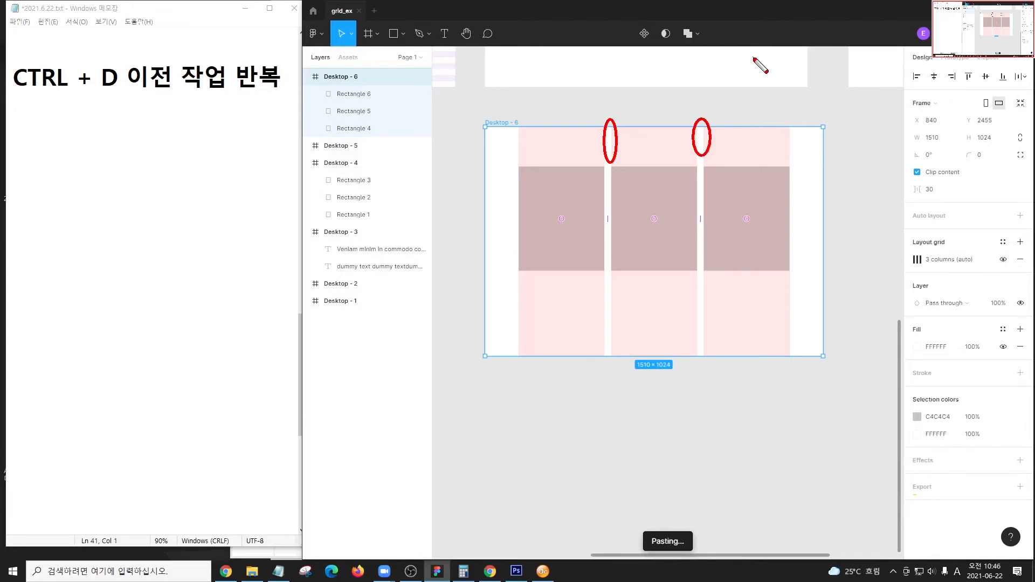
{"action": "key", "text": "Escape"}
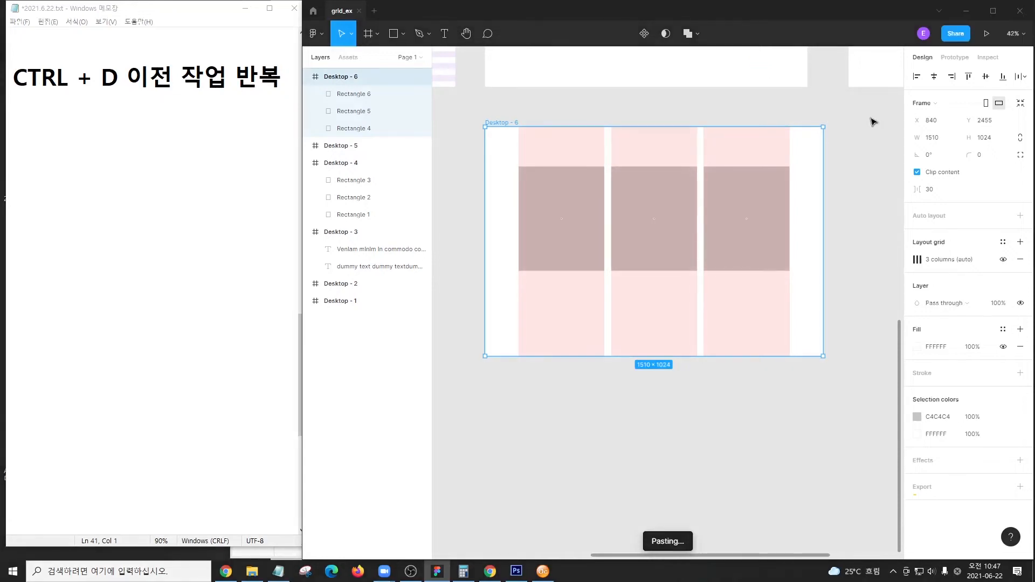
{"action": "left_click", "coordinate": [873, 120]}
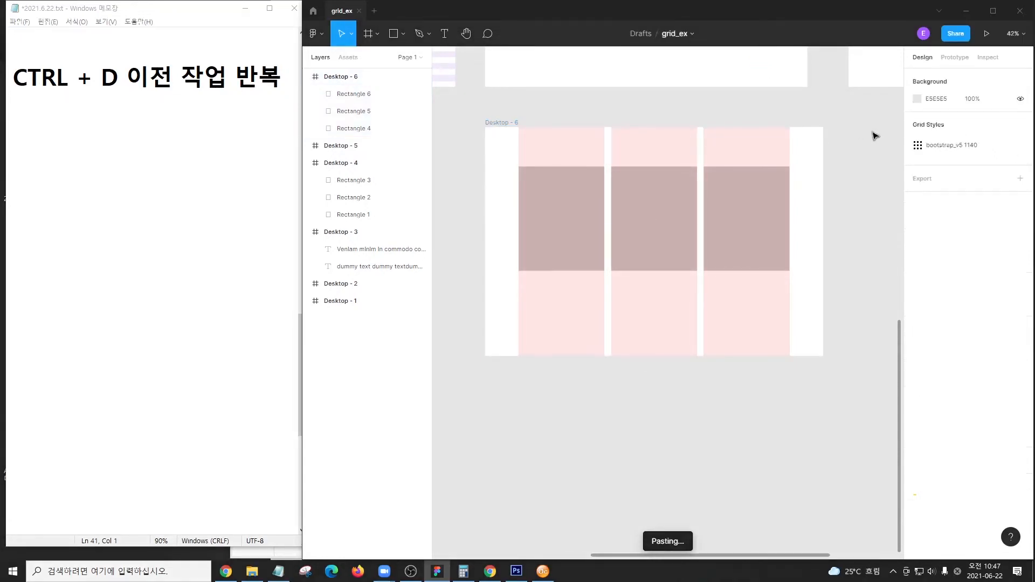
Step: Create a new 1440 × 1024 Desktop frame and place it beside Desktop - 6, aligned with its upper edge
{"action": "scroll", "coordinate": [873, 134], "scroll_direction": "right", "scroll_amount": 5}
{"action": "key", "text": "f"}
{"action": "left_click", "coordinate": [971, 148]}
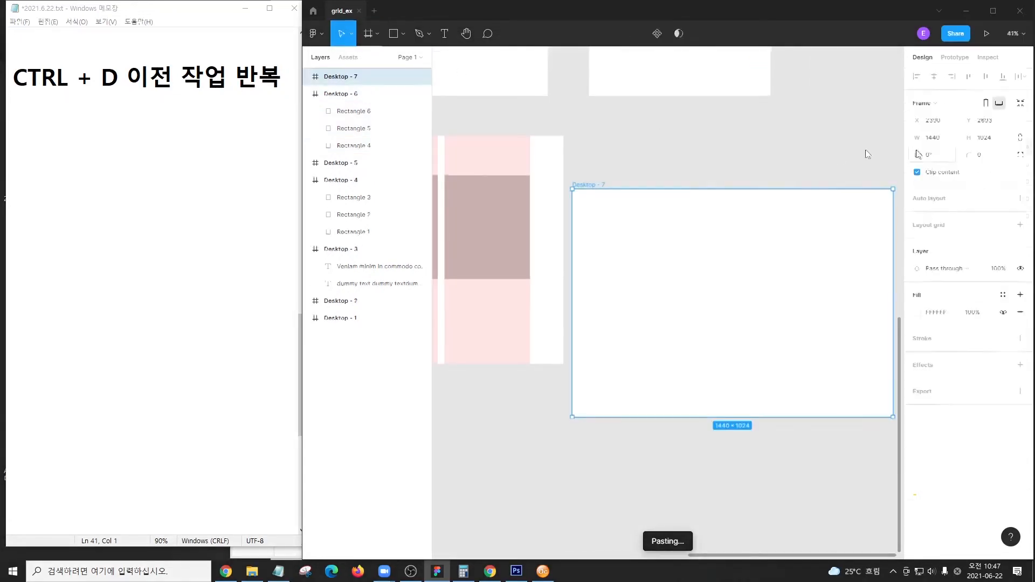
{"action": "left_click_drag", "start_coordinate": [673, 188], "coordinate": [689, 174]}
{"action": "scroll", "coordinate": [743, 404], "scroll_direction": "right", "scroll_amount": 3}
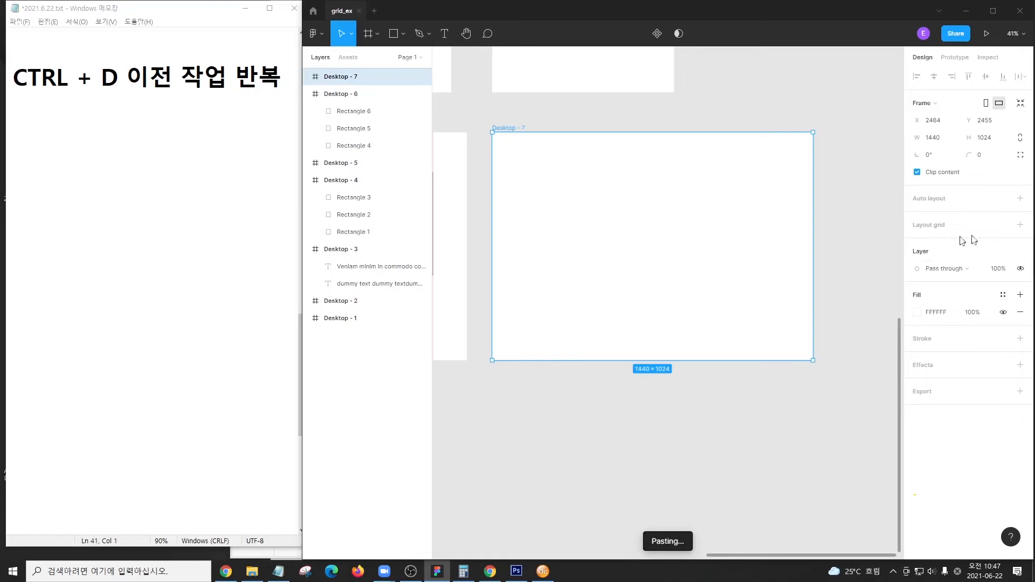
Step: Add a layout grid to Desktop - 7 and change its type to Rows
{"action": "left_click", "coordinate": [1021, 229]}
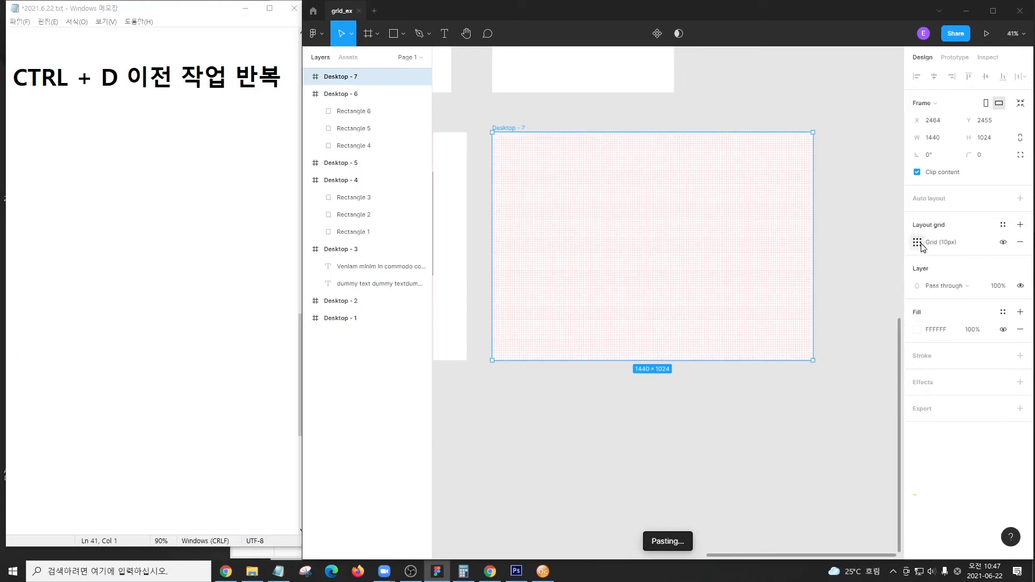
{"action": "left_click", "coordinate": [923, 246]}
{"action": "left_click", "coordinate": [806, 247]}
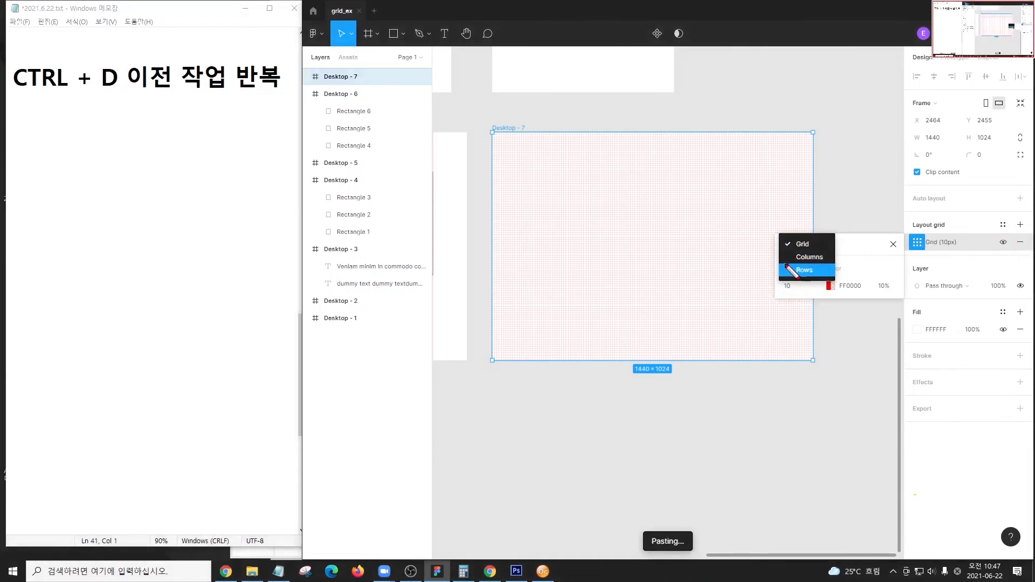
{"action": "left_click_drag", "start_coordinate": [823, 273], "coordinate": [815, 276]}
{"action": "key", "text": "Escape"}
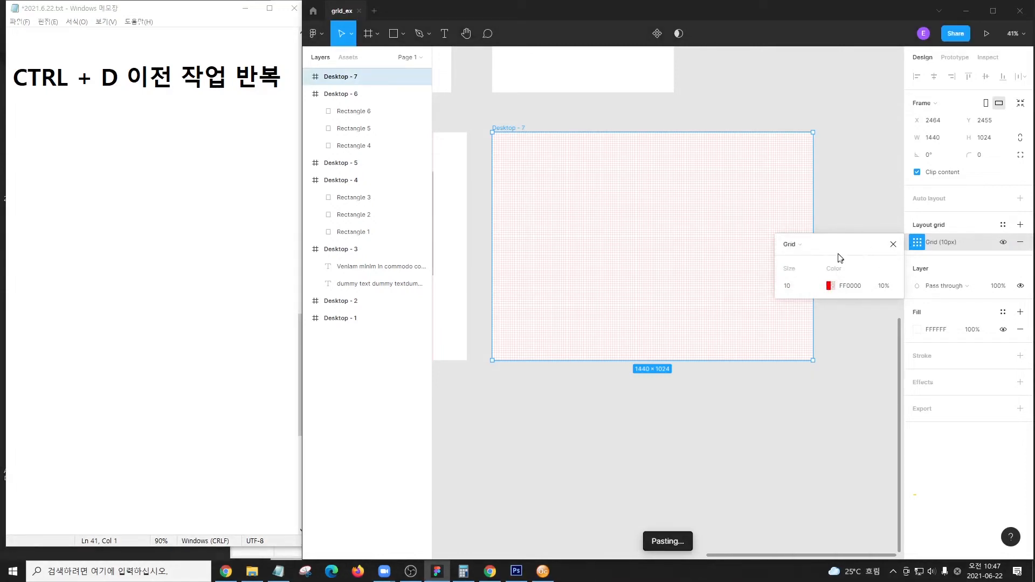
{"action": "left_click", "coordinate": [803, 245]}
{"action": "left_click", "coordinate": [814, 269]}
Step: Set the Desktop - 7 row grid's count to 3 and its margin to 100
{"action": "left_click", "coordinate": [797, 287]}
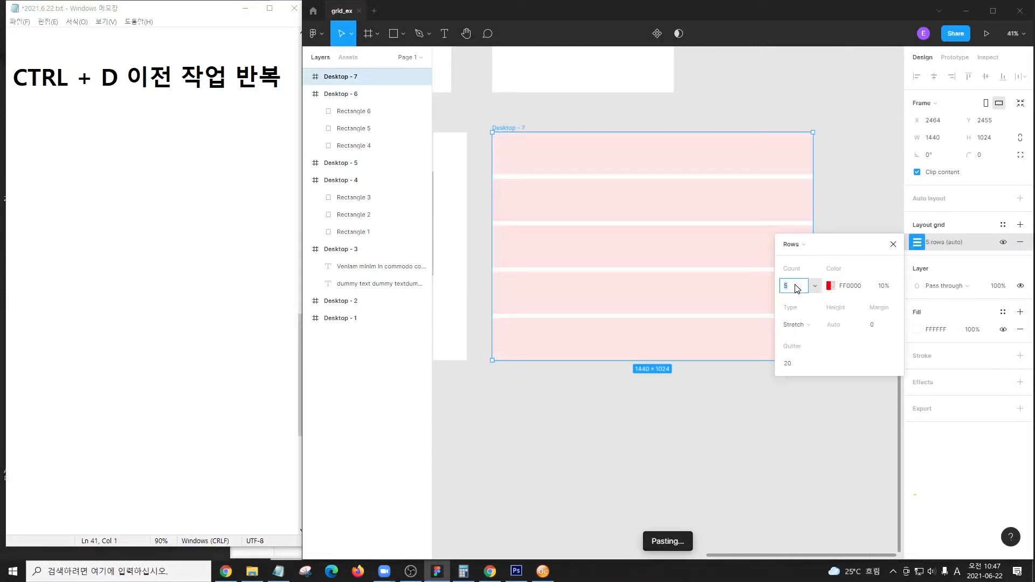
{"action": "left_click", "coordinate": [885, 330]}
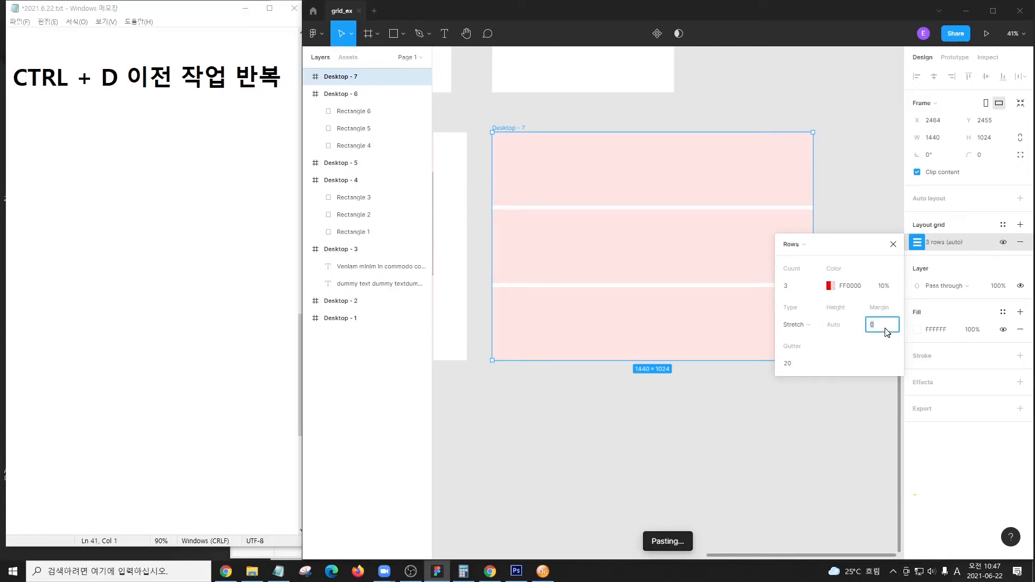
{"action": "type", "text": "100"}
{"action": "key", "text": "Return"}
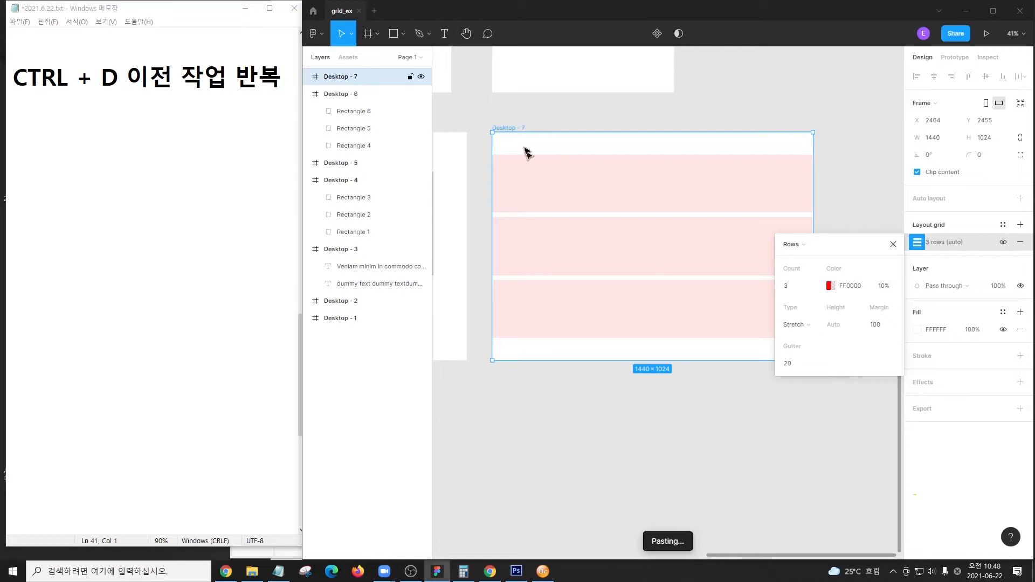
Step: Draw a rectangle about 482 × 261 in the first row of Desktop - 7 and duplicate it into the second and third rows
{"action": "left_click", "coordinate": [390, 35]}
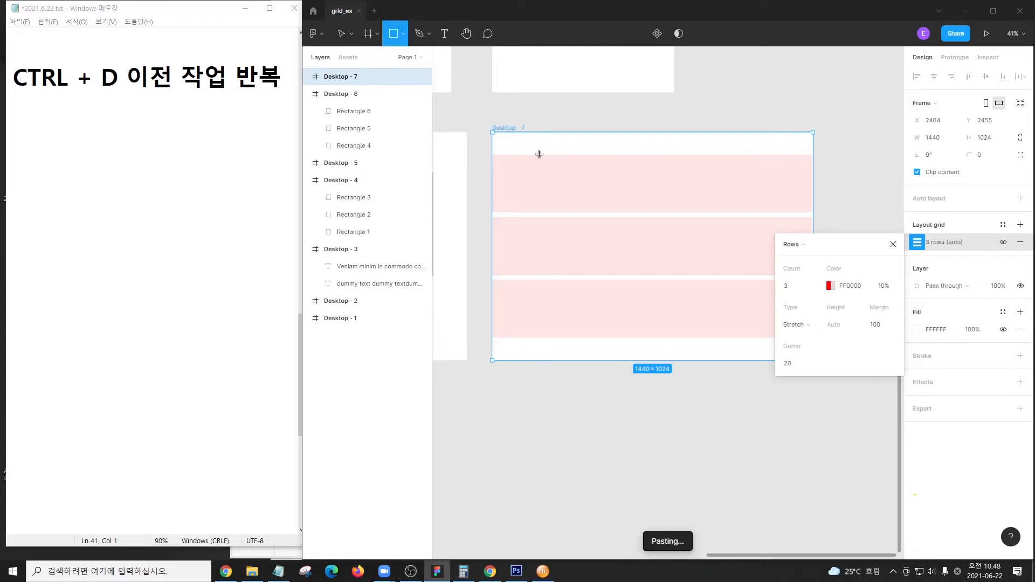
{"action": "left_click_drag", "start_coordinate": [539, 154], "coordinate": [647, 212]}
{"action": "left_click_drag", "start_coordinate": [570, 154], "coordinate": [596, 257]}
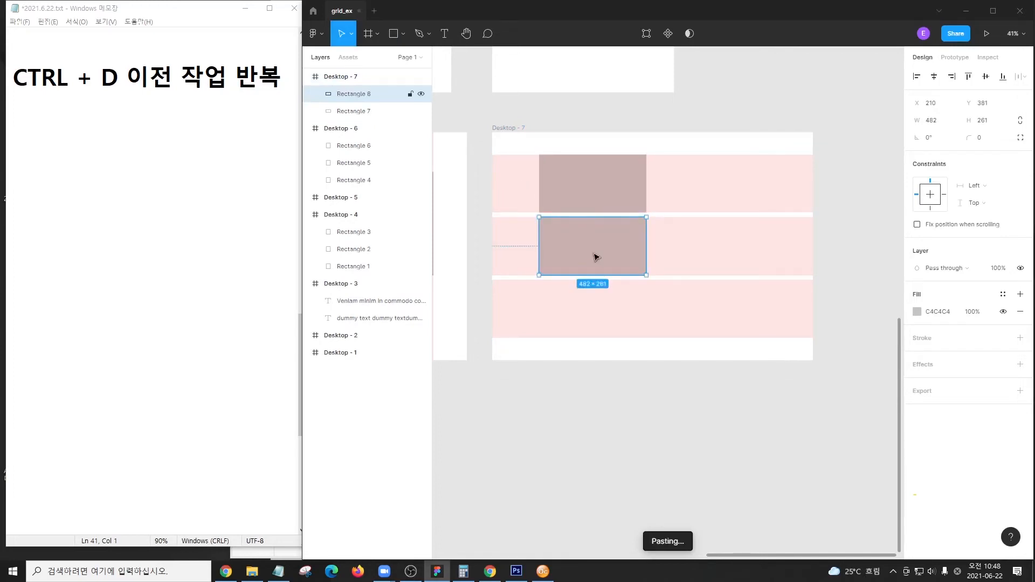
{"action": "key", "text": "ctrl+d"}
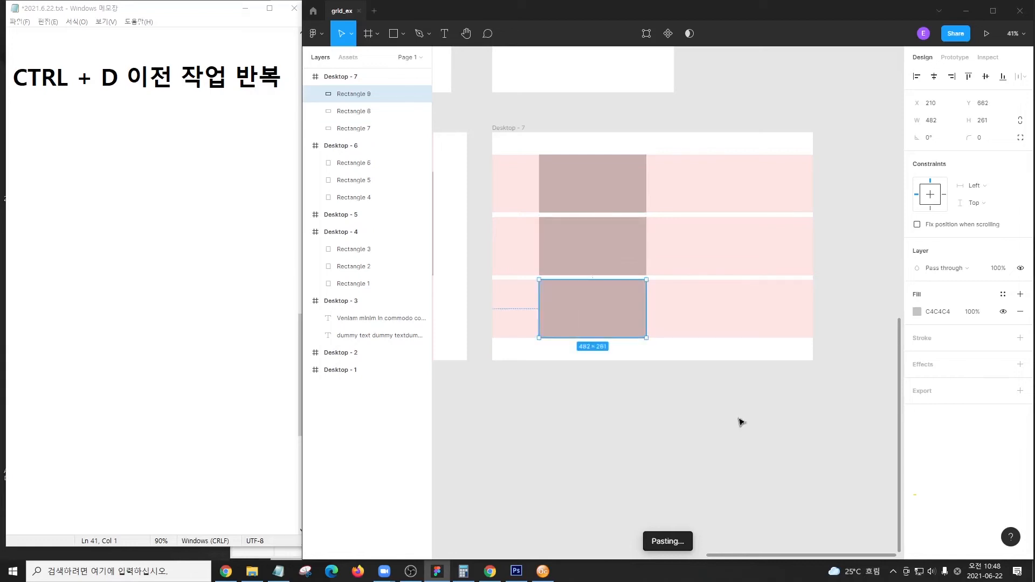
{"action": "left_click", "coordinate": [741, 423]}
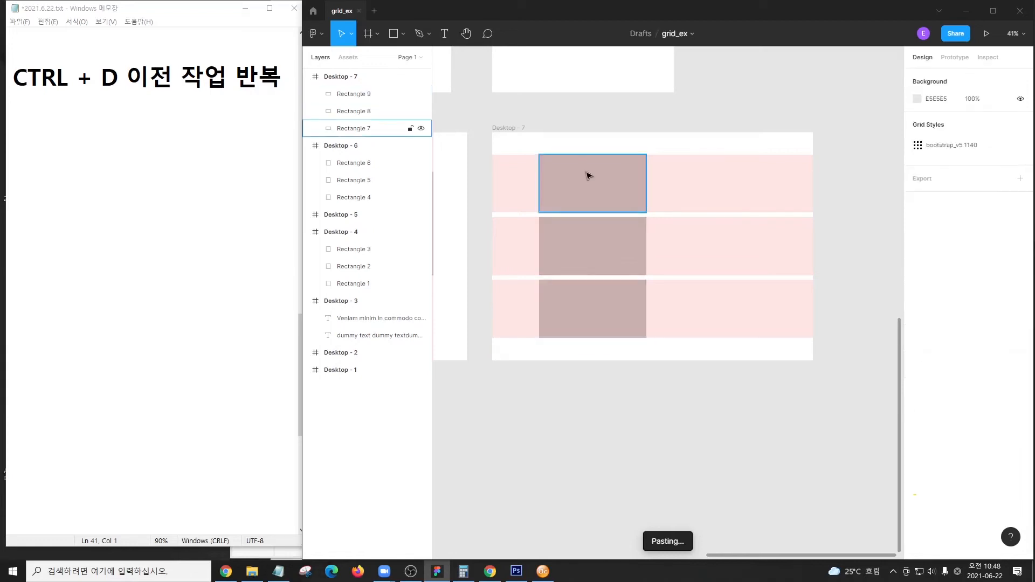
Step: Circle the first Desktop - 7 rectangle and its vertical constraint in red, and clear the markings
{"action": "left_click", "coordinate": [589, 175]}
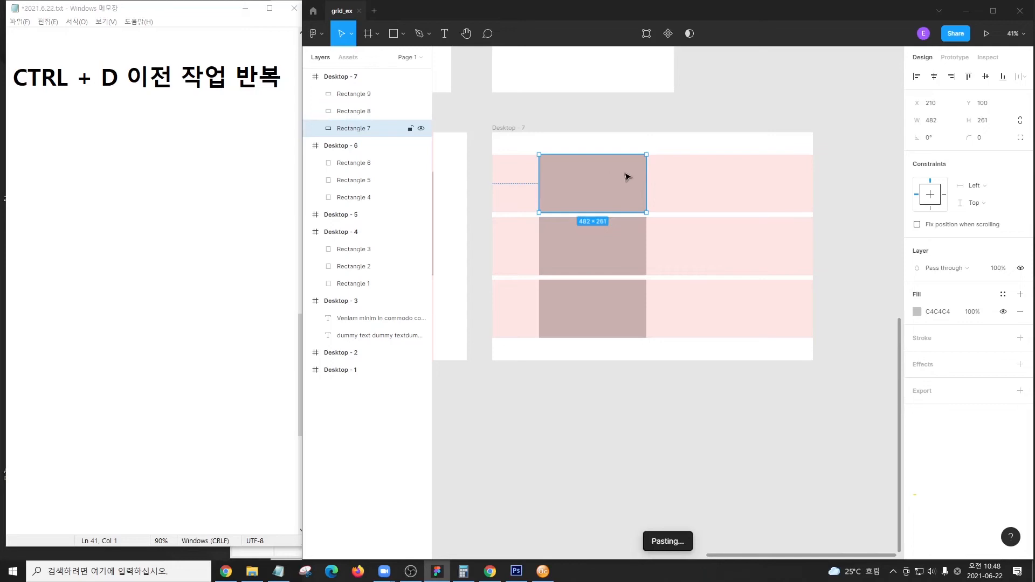
{"action": "left_click_drag", "start_coordinate": [578, 171], "coordinate": [612, 201]}
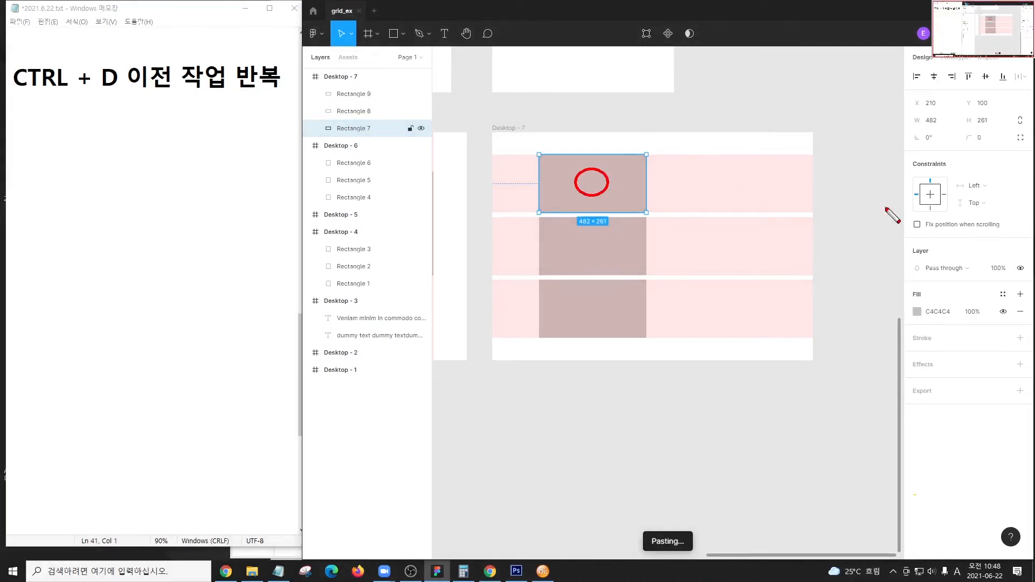
{"action": "left_click_drag", "start_coordinate": [1007, 212], "coordinate": [1011, 216]}
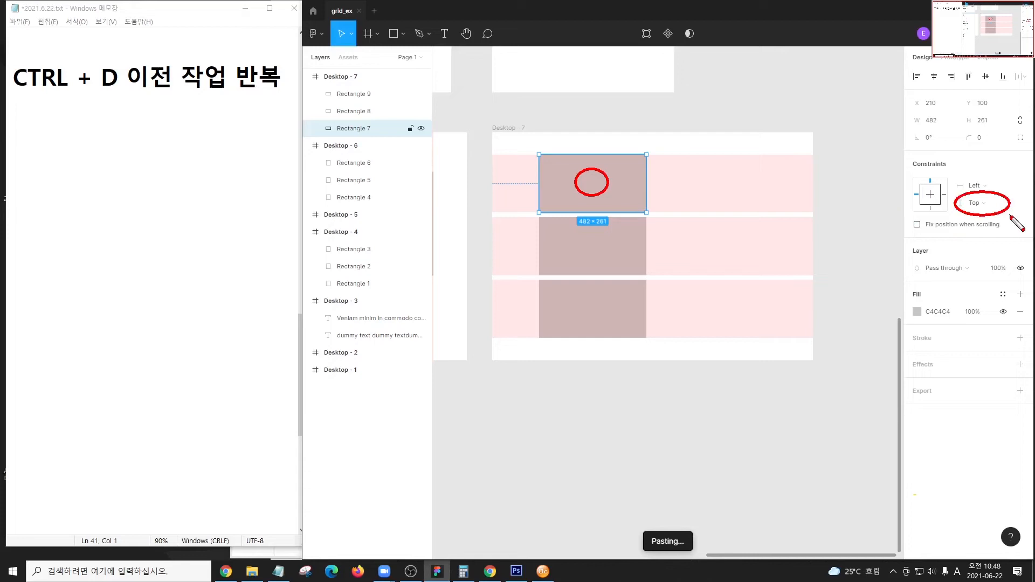
{"action": "key", "text": "Escape"}
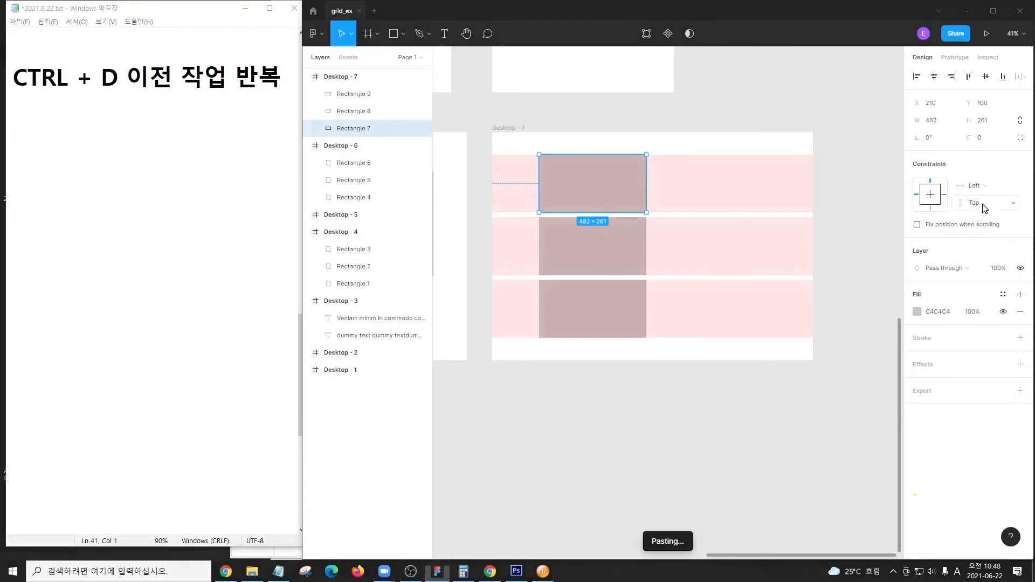
Step: Set the vertical constraint of each of the three Desktop - 7 rectangles to Top and bottom
{"action": "left_click", "coordinate": [985, 209]}
{"action": "left_click", "coordinate": [995, 230]}
{"action": "left_click", "coordinate": [624, 247]}
{"action": "left_click", "coordinate": [975, 207]}
{"action": "left_click", "coordinate": [991, 231]}
{"action": "left_click", "coordinate": [608, 309]}
{"action": "left_click", "coordinate": [991, 208]}
{"action": "left_click", "coordinate": [995, 231]}
{"action": "key", "text": "Escape"}
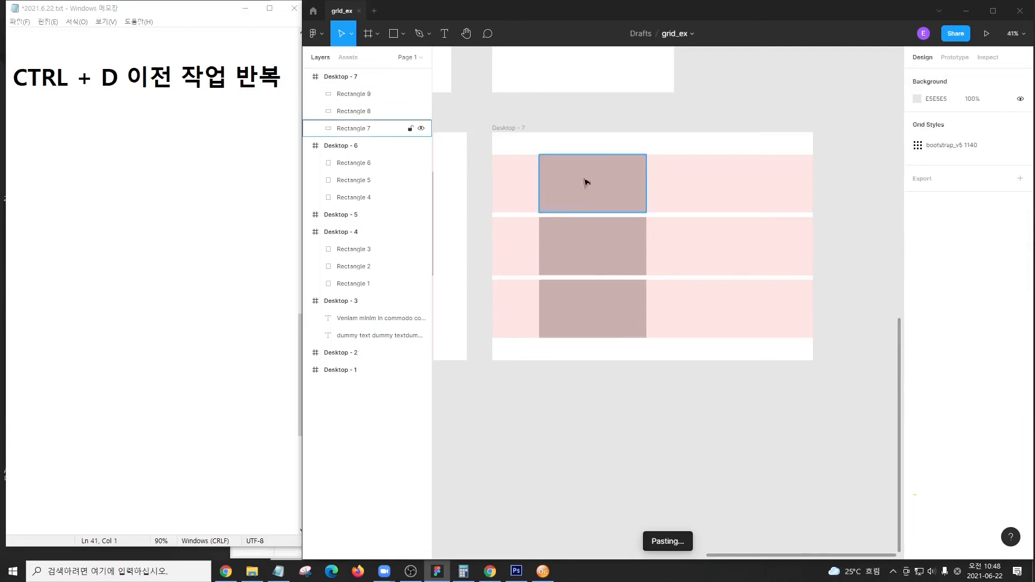
Step: Reduce the Desktop - 7 frame's height to about 977 and deselect it
{"action": "left_click", "coordinate": [513, 130]}
{"action": "mouse_move", "coordinate": [670, 363]}
{"action": "left_mouse_down"}
{"action": "mouse_move", "coordinate": [672, 470]}
{"action": "mouse_move", "coordinate": [691, 299]}
{"action": "mouse_move", "coordinate": [684, 399]}
{"action": "mouse_move", "coordinate": [693, 367]}
{"action": "mouse_move", "coordinate": [693, 283]}
{"action": "mouse_move", "coordinate": [679, 426]}
{"action": "mouse_move", "coordinate": [689, 471]}
{"action": "mouse_move", "coordinate": [688, 340]}
{"action": "mouse_move", "coordinate": [679, 405]}
{"action": "mouse_move", "coordinate": [676, 351]}
{"action": "left_mouse_up"}
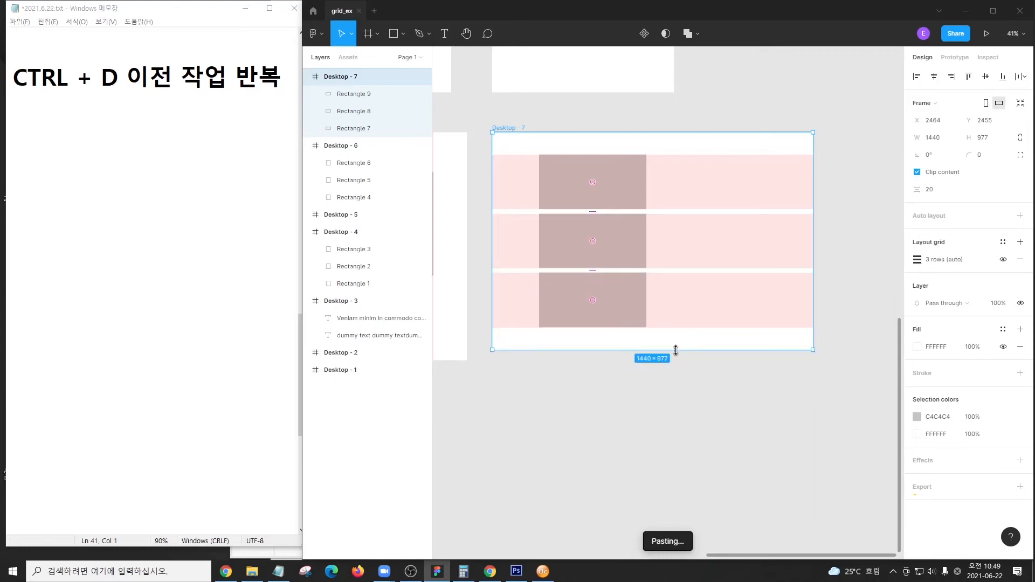
{"action": "left_click", "coordinate": [594, 99]}
Step: Go to Desktop - 1 and circle its twelve grid columns in red as three groups of four
{"action": "left_click_drag", "start_coordinate": [594, 99], "coordinate": [801, 411]}
{"action": "key", "text": "n"}
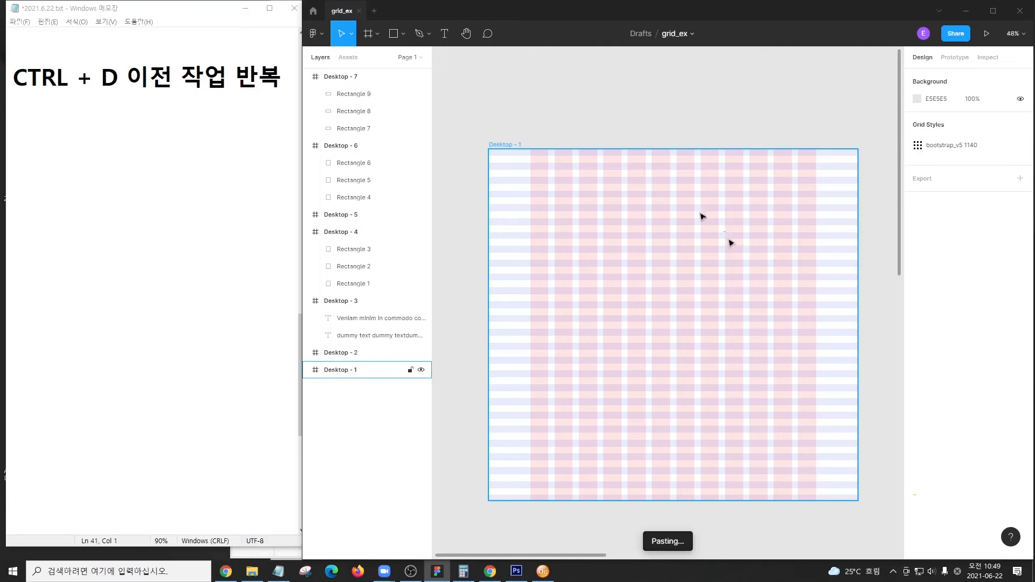
{"action": "key", "text": "Print"}
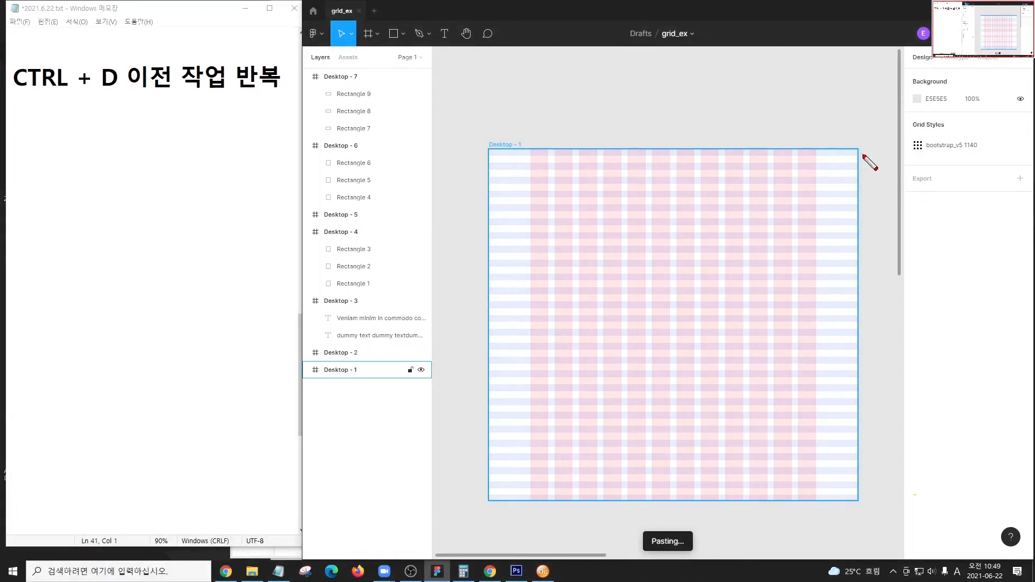
{"action": "mouse_move", "coordinate": [532, 150]}
{"action": "left_mouse_down"}
{"action": "mouse_move", "coordinate": [597, 206]}
{"action": "mouse_move", "coordinate": [624, 198]}
{"action": "left_mouse_up"}
{"action": "mouse_move", "coordinate": [631, 147]}
{"action": "left_mouse_down"}
{"action": "mouse_move", "coordinate": [734, 208]}
{"action": "mouse_move", "coordinate": [721, 208]}
{"action": "left_mouse_up"}
{"action": "left_click_drag", "start_coordinate": [821, 207], "coordinate": [820, 208]}
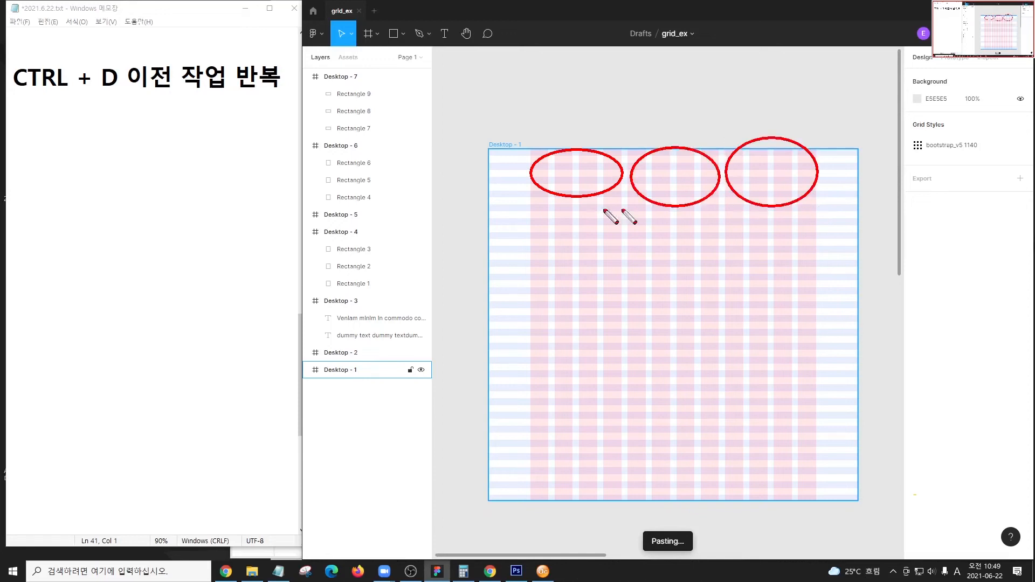
Step: Circle the Desktop - 1 grid columns in red as four groups of three, and clear the markings
{"action": "left_click_drag", "start_coordinate": [534, 214], "coordinate": [601, 263]}
{"action": "left_click_drag", "start_coordinate": [614, 229], "coordinate": [678, 273]}
{"action": "left_click_drag", "start_coordinate": [677, 225], "coordinate": [751, 273]}
{"action": "left_click_drag", "start_coordinate": [746, 226], "coordinate": [820, 280]}
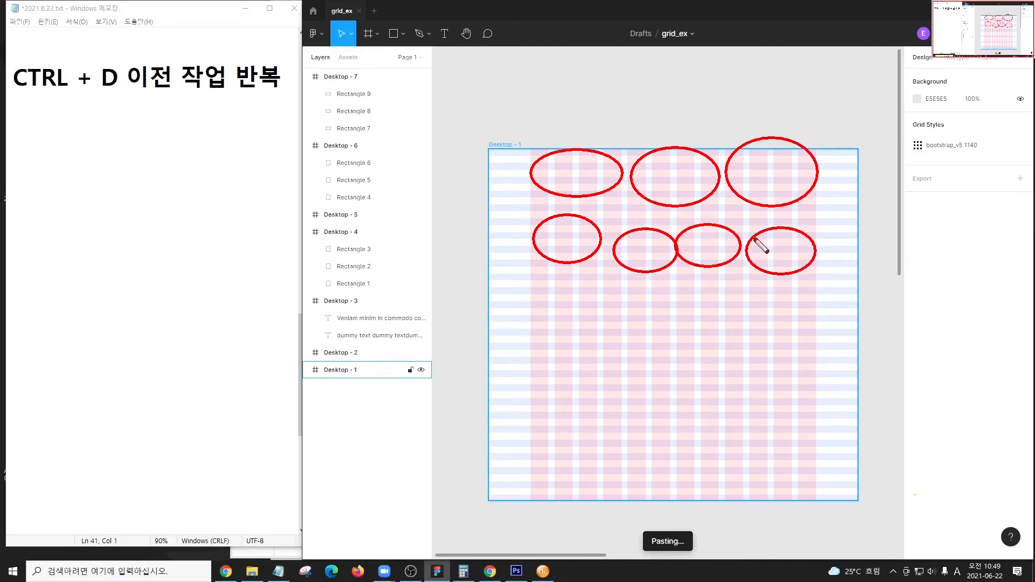
{"action": "key", "text": "Escape"}
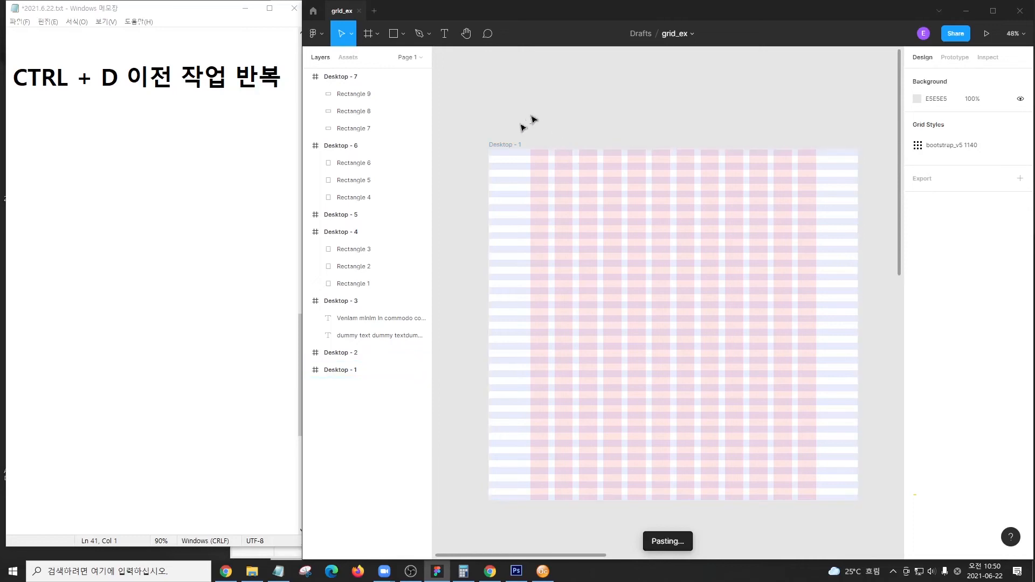
Step: Draw a frame about 1116 × 81 spanning all twelve grid columns near the upper edge of Desktop - 1
{"action": "left_click", "coordinate": [512, 146]}
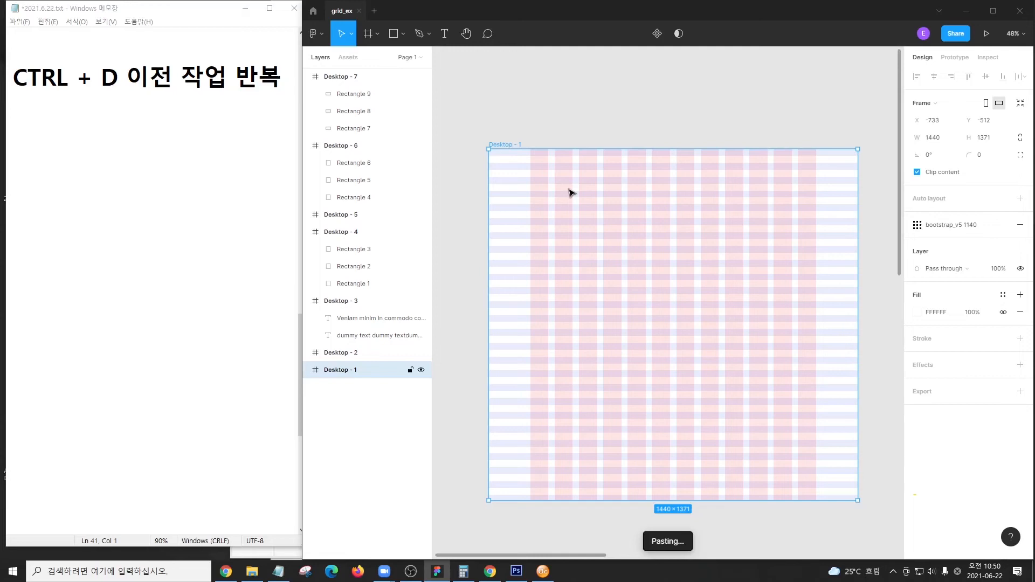
{"action": "left_click", "coordinate": [369, 37]}
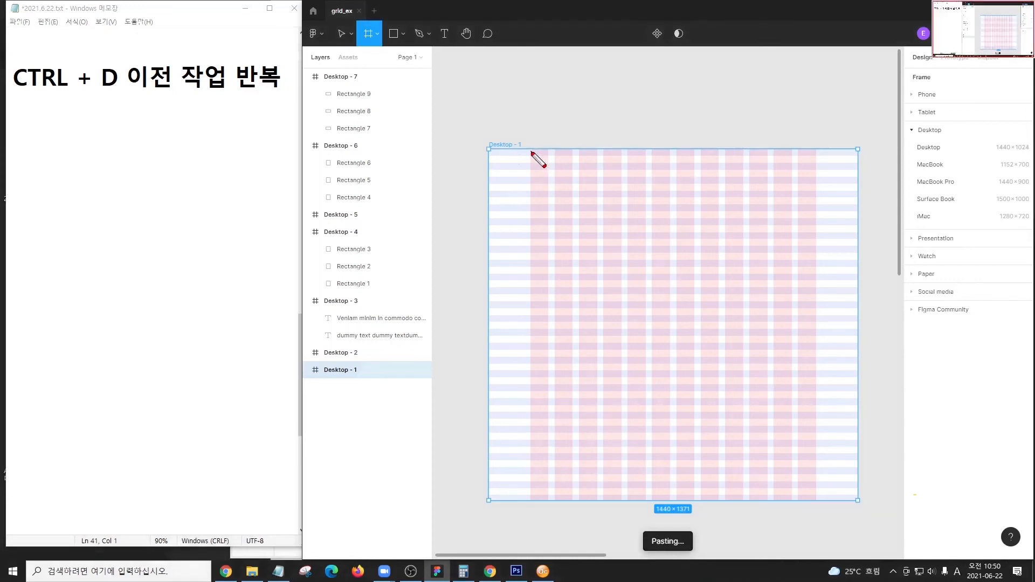
{"action": "left_click_drag", "start_coordinate": [558, 178], "coordinate": [817, 181]}
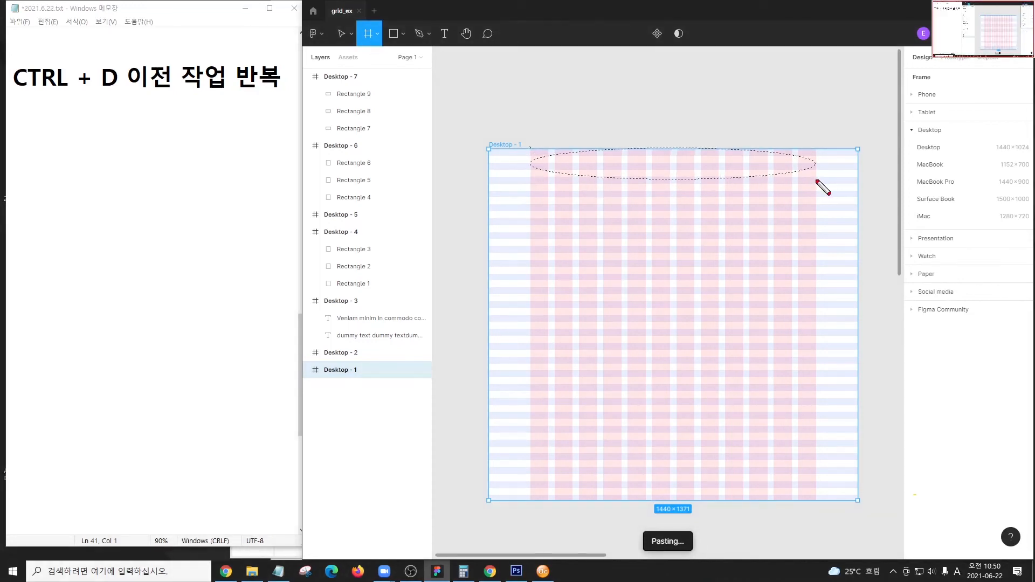
{"action": "key", "text": "Escape"}
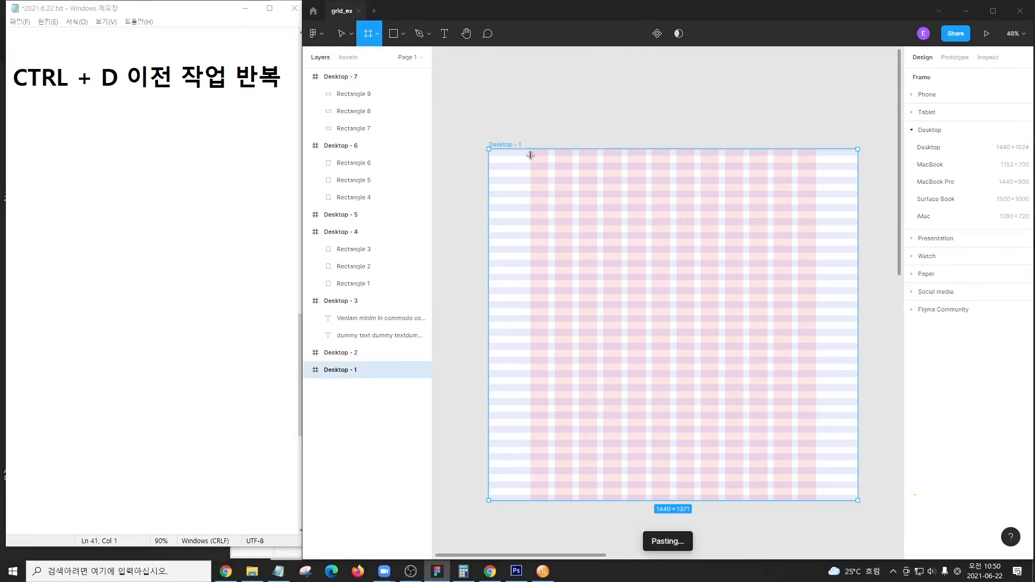
{"action": "left_click_drag", "start_coordinate": [530, 156], "coordinate": [814, 176]}
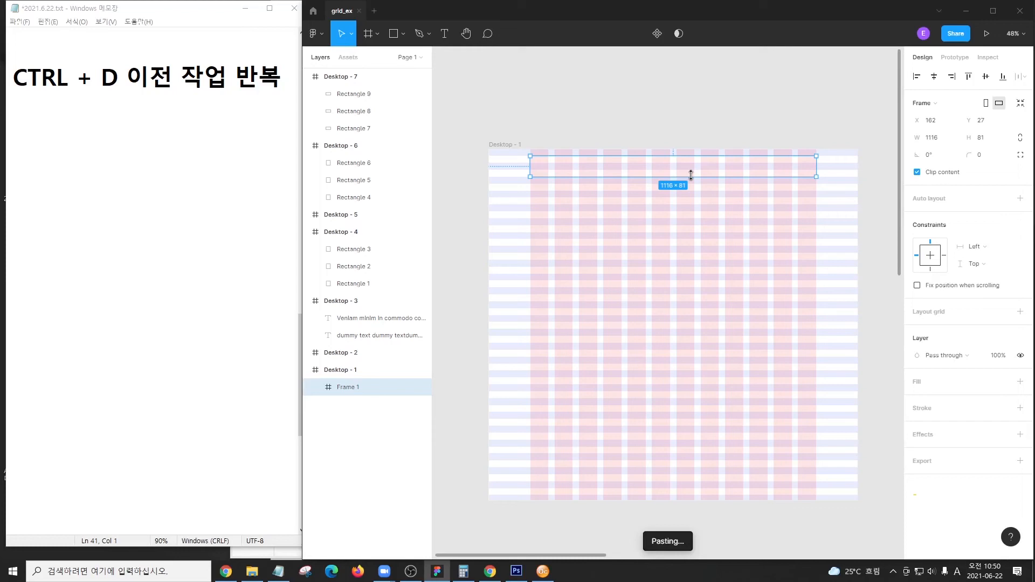
Step: Circle the Desktop - 1 frame icon and its nested Frame 1 layer in red, and clear the markings
{"action": "key", "text": "Print"}
{"action": "mouse_move", "coordinate": [319, 367]}
{"action": "left_mouse_down"}
{"action": "mouse_move", "coordinate": [302, 365]}
{"action": "mouse_move", "coordinate": [310, 381]}
{"action": "mouse_move", "coordinate": [328, 377]}
{"action": "mouse_move", "coordinate": [323, 389]}
{"action": "mouse_move", "coordinate": [374, 401]}
{"action": "left_mouse_up"}
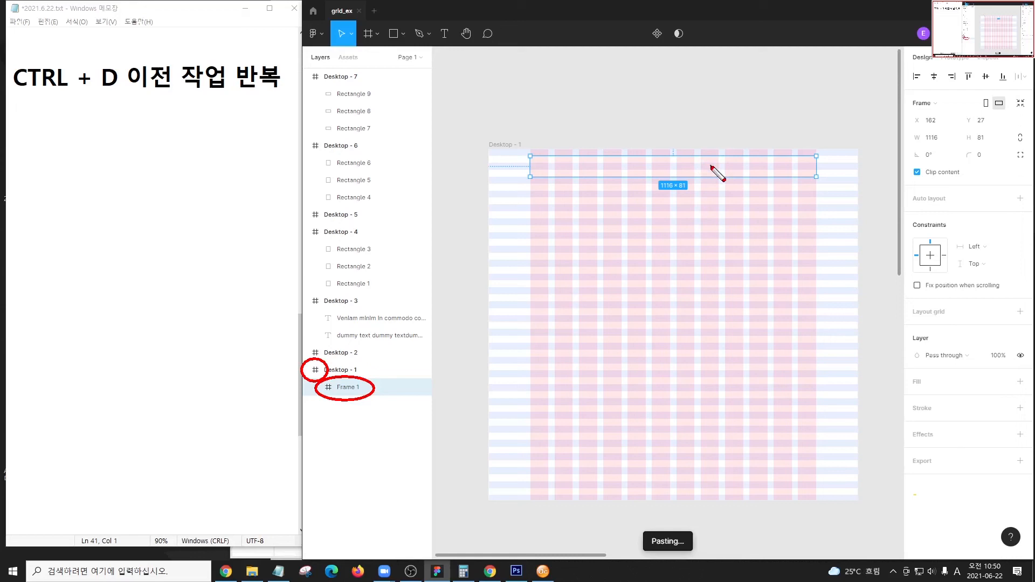
{"action": "key", "text": "Escape"}
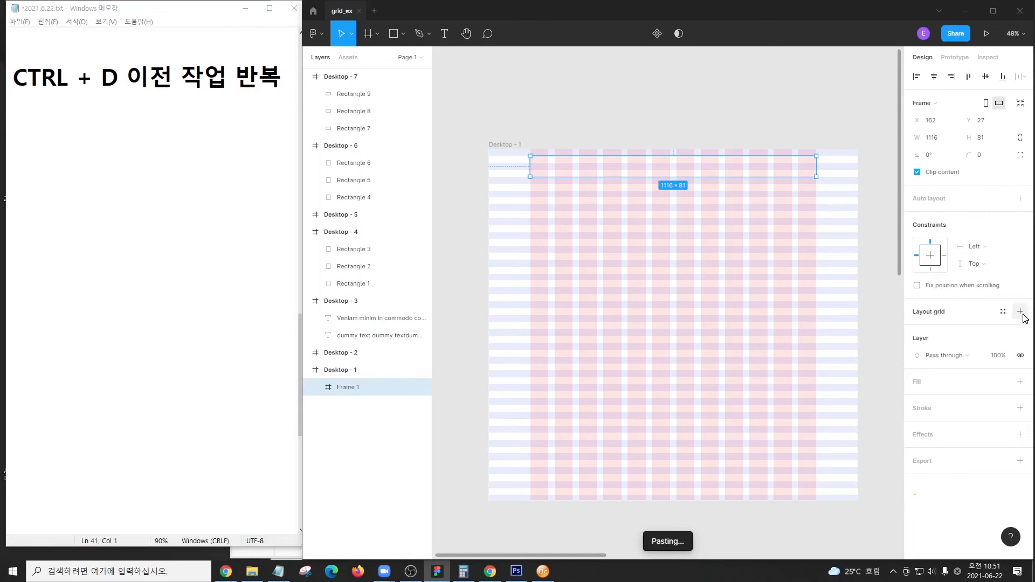
{"action": "key", "text": "Print"}
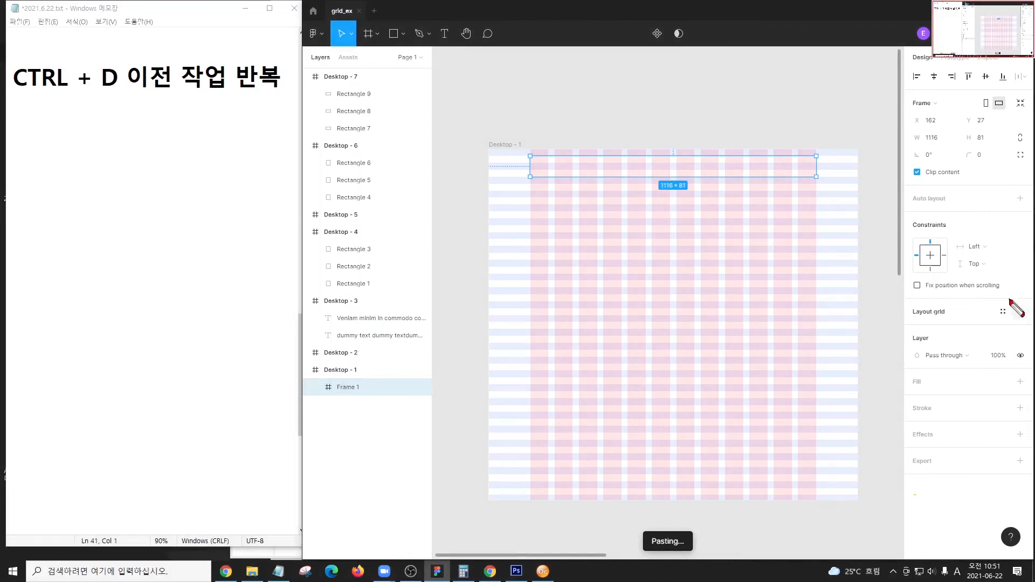
Step: Add a layout grid to Frame 1 and change its type from Grid to Columns
{"action": "left_click", "coordinate": [1020, 311]}
{"action": "left_click", "coordinate": [918, 330]}
{"action": "left_click", "coordinate": [792, 332]}
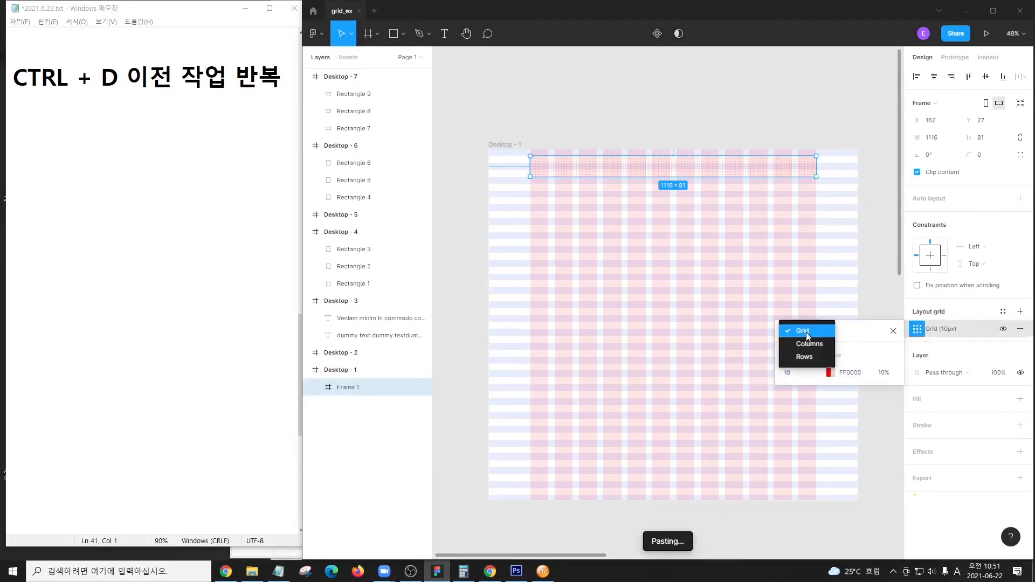
{"action": "left_click", "coordinate": [797, 346]}
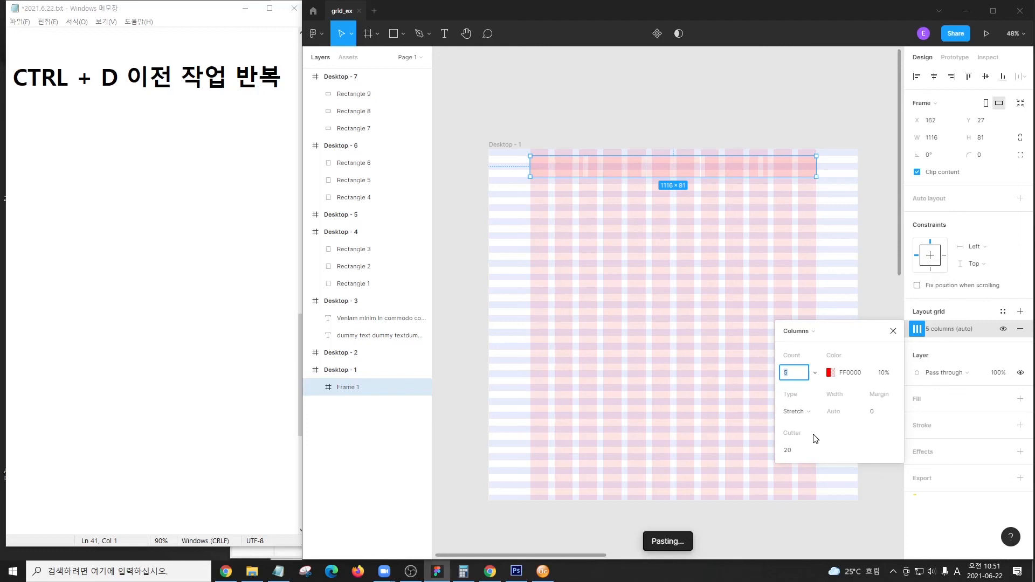
Step: Set the color of Frame 1's column grid to 2C2222 at 40% opacity
{"action": "left_click", "coordinate": [830, 373]}
{"action": "left_click", "coordinate": [675, 371]}
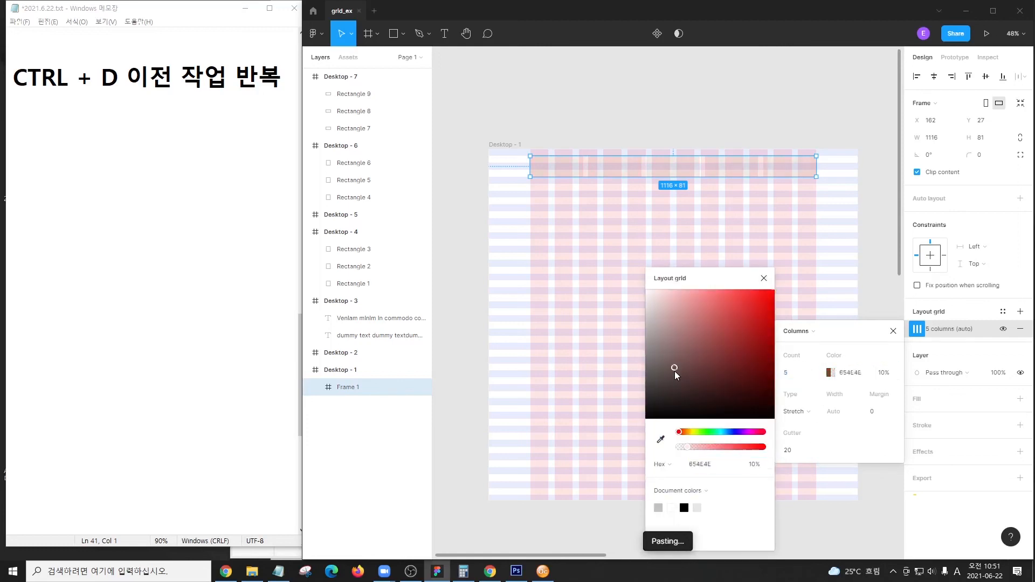
{"action": "left_click", "coordinate": [673, 397]}
{"action": "left_click", "coordinate": [695, 450]}
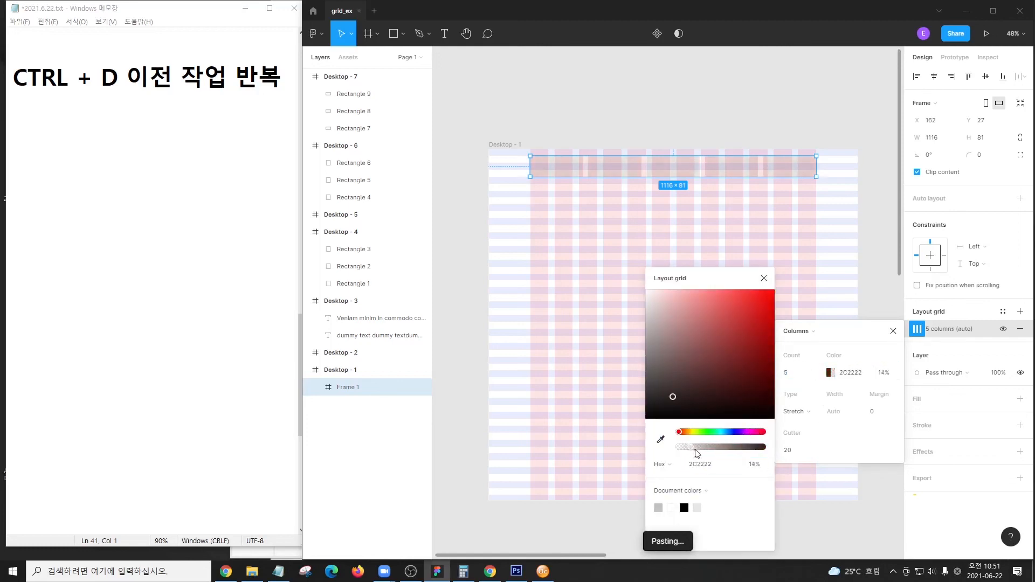
{"action": "left_click", "coordinate": [696, 450]}
{"action": "left_click_drag", "start_coordinate": [696, 450], "coordinate": [712, 448]}
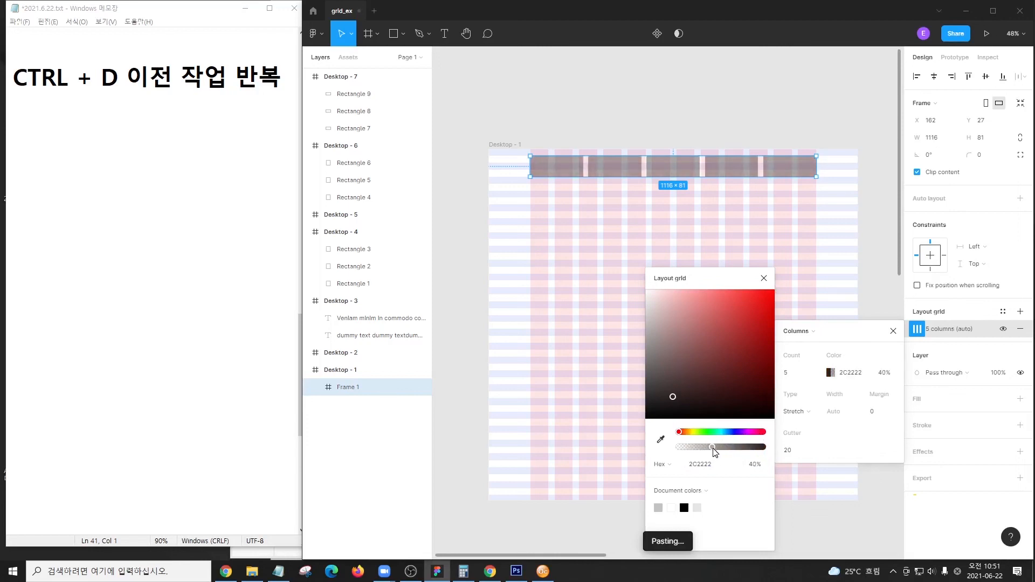
{"action": "left_click", "coordinate": [855, 407]}
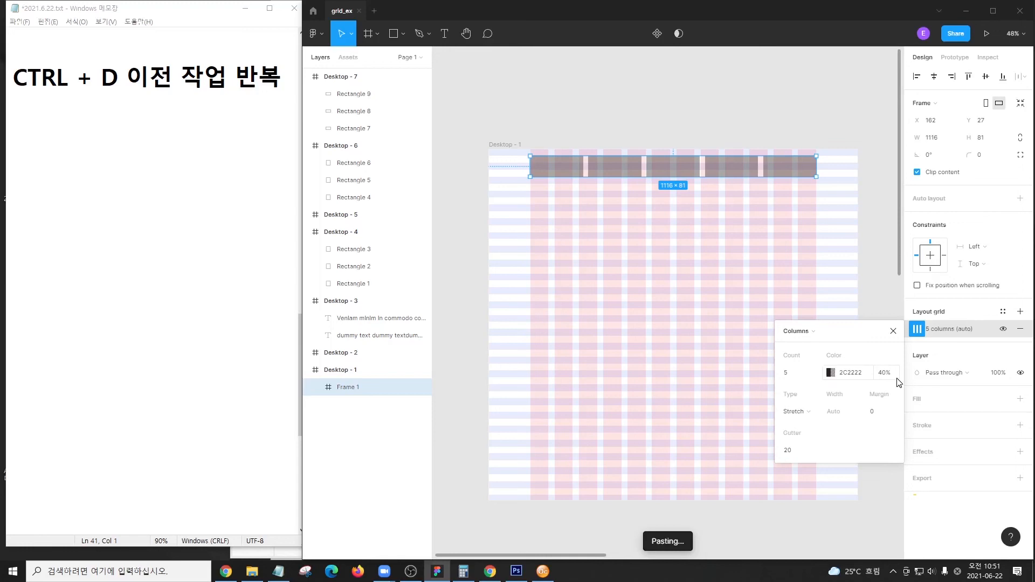
Step: Set the gutter of Frame 1's column grid to 40, reduce the frame's height to about 54, and deselect it
{"action": "left_click", "coordinate": [790, 451]}
{"action": "type", "text": "40"}
{"action": "key", "text": "Return"}
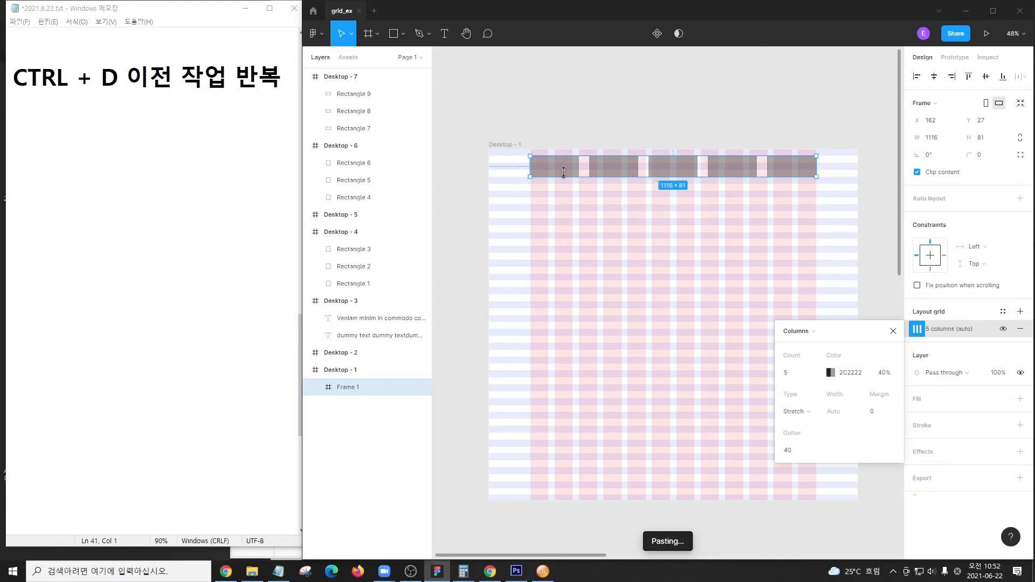
{"action": "left_click_drag", "start_coordinate": [738, 180], "coordinate": [740, 173]}
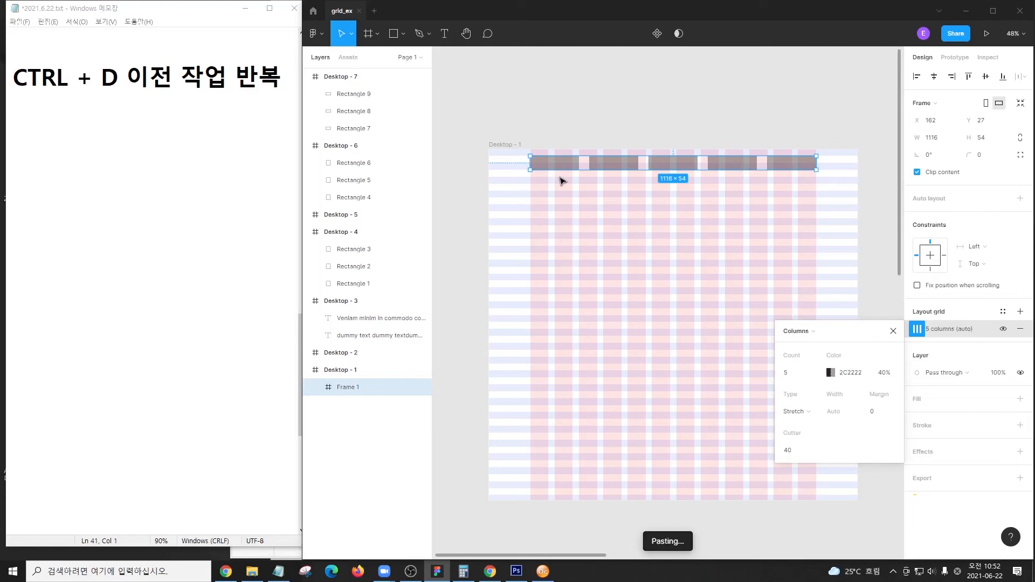
{"action": "left_click", "coordinate": [788, 119]}
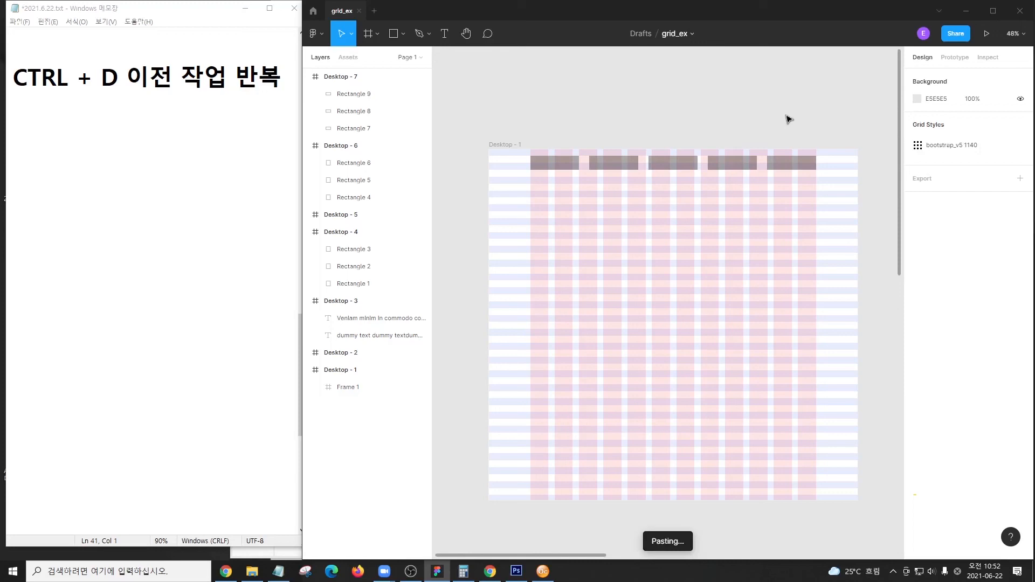
Step: Select Frame 1 and circle two side-by-side areas of the Desktop - 1 grid below it in red
{"action": "left_click", "coordinate": [789, 168]}
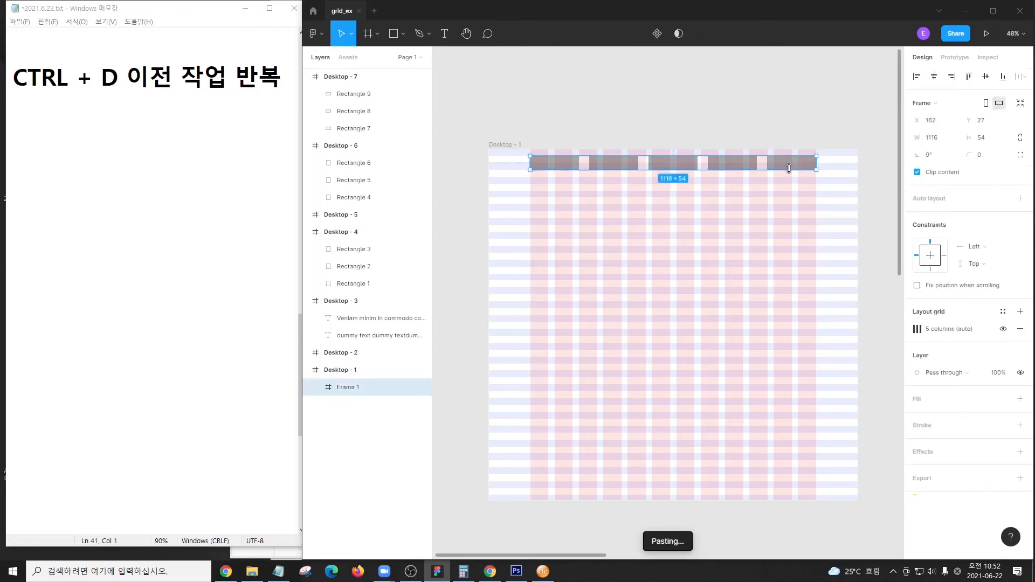
{"action": "mouse_move", "coordinate": [538, 227]}
{"action": "left_mouse_down"}
{"action": "mouse_move", "coordinate": [539, 370]}
{"action": "mouse_move", "coordinate": [663, 342]}
{"action": "left_mouse_up"}
{"action": "left_click_drag", "start_coordinate": [666, 252], "coordinate": [820, 341]}
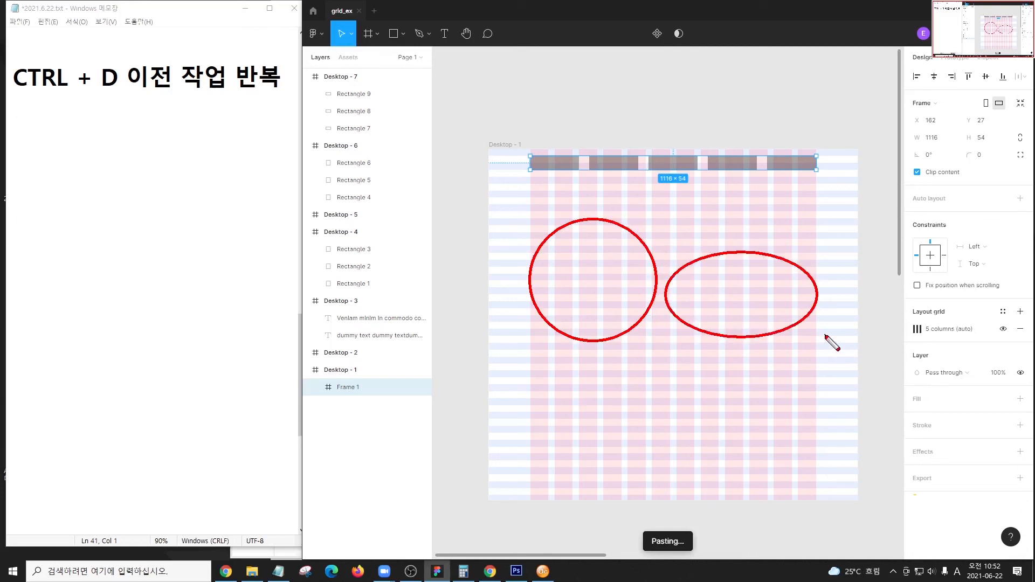